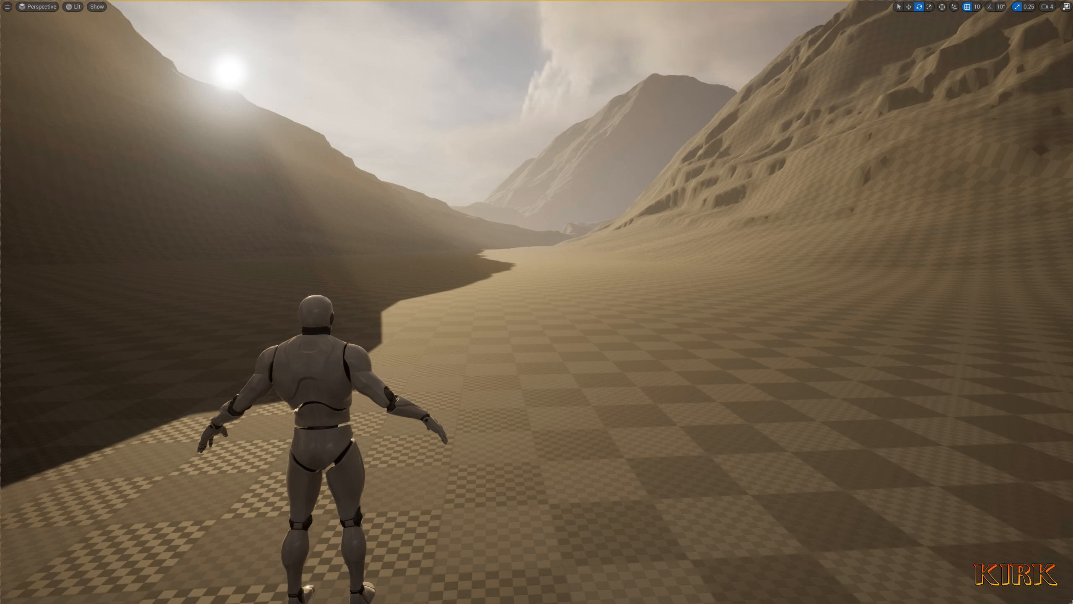
pyautogui.moveTo(634, 381)
pyautogui.mouseDown(button='right')
pyautogui.moveTo(592, 374)
pyautogui.moveTo(629, 379)
pyautogui.mouseUp(button='right')
pyautogui.press('a')
pyautogui.press('d')
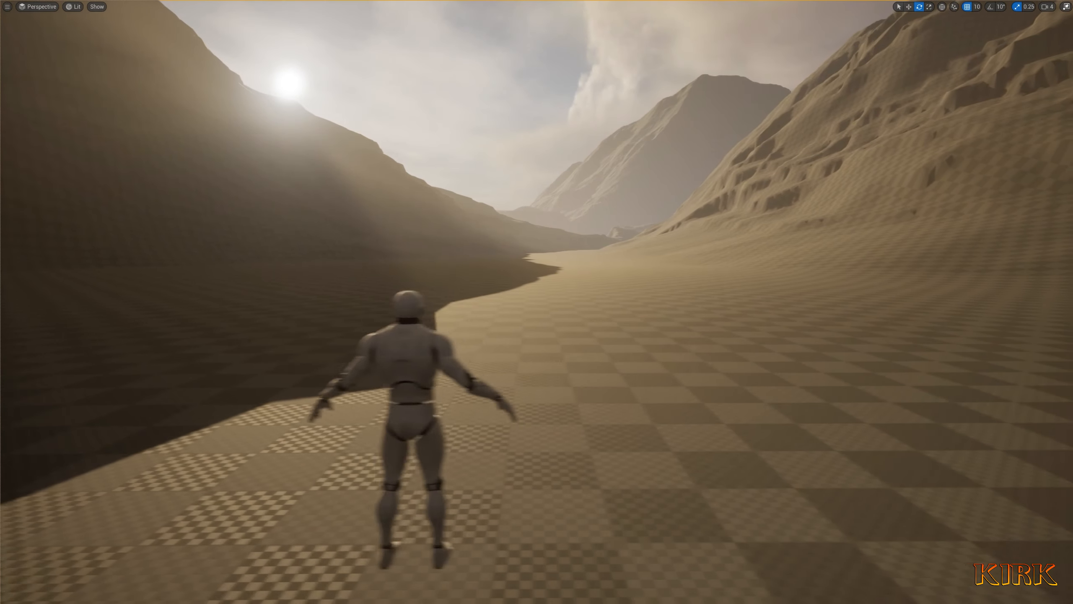
pyautogui.press('a')
pyautogui.press('d')
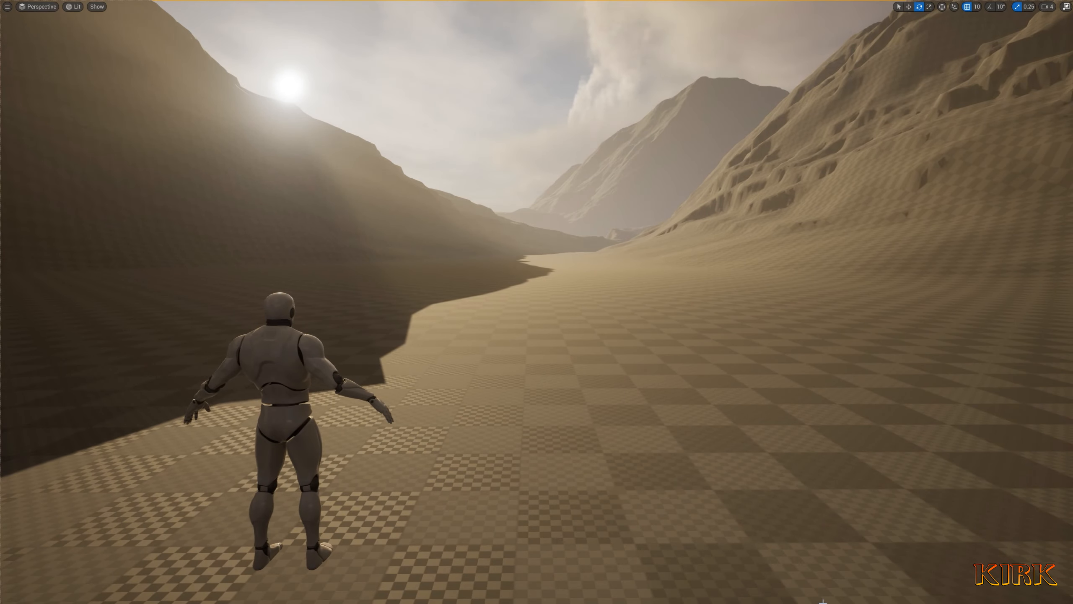
# Rotate the directional light through several sun positions and leave the sun low above the left valley slope
pyautogui.hotkey('ctrl', 'l')
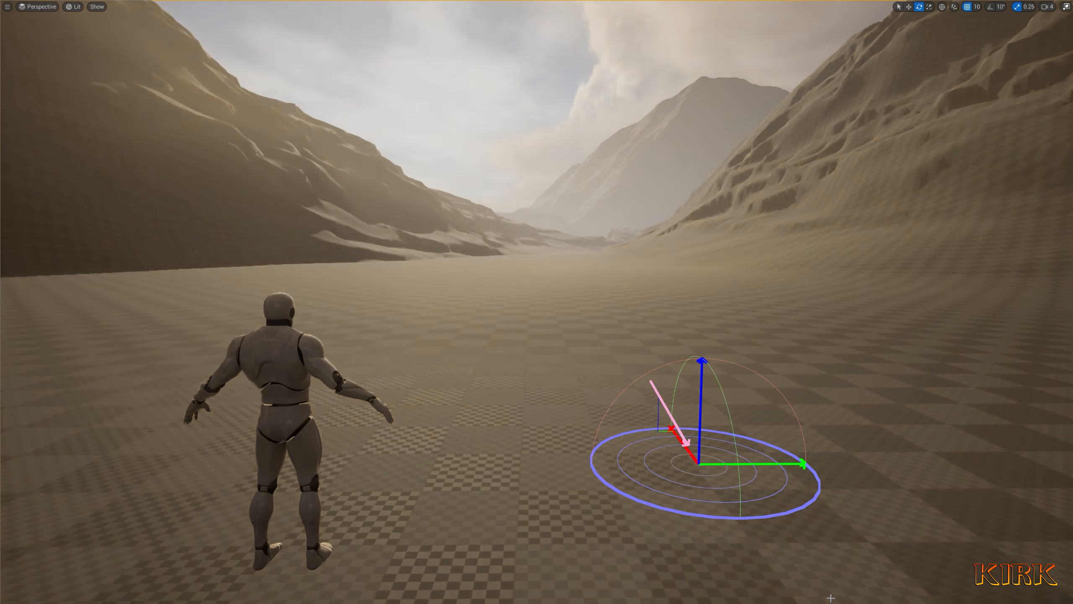
pyautogui.hotkey('ctrl', 'l')
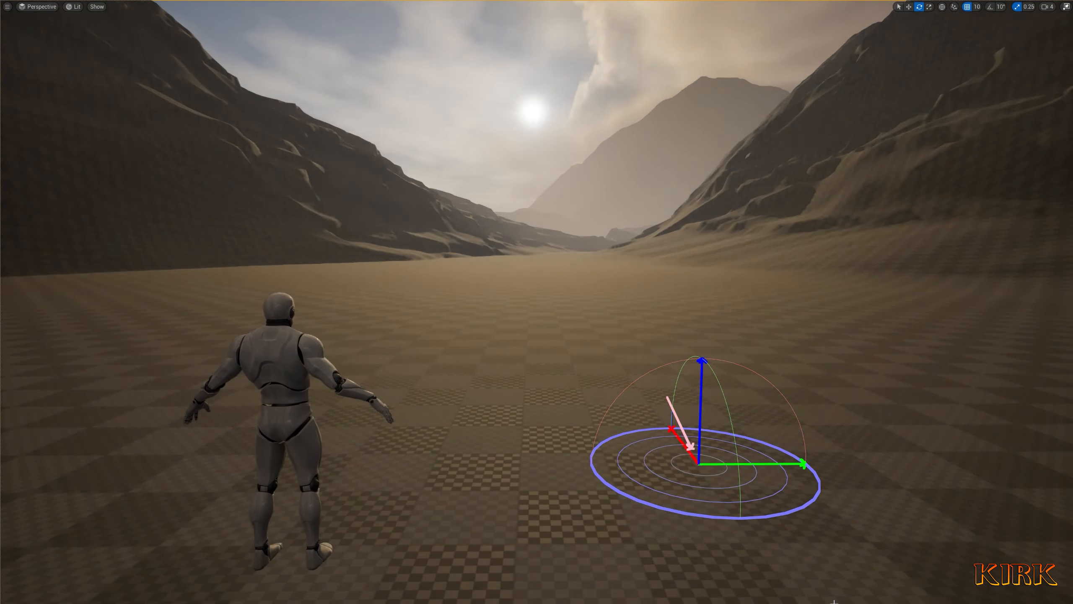
pyautogui.hotkey('ctrl', 'l')
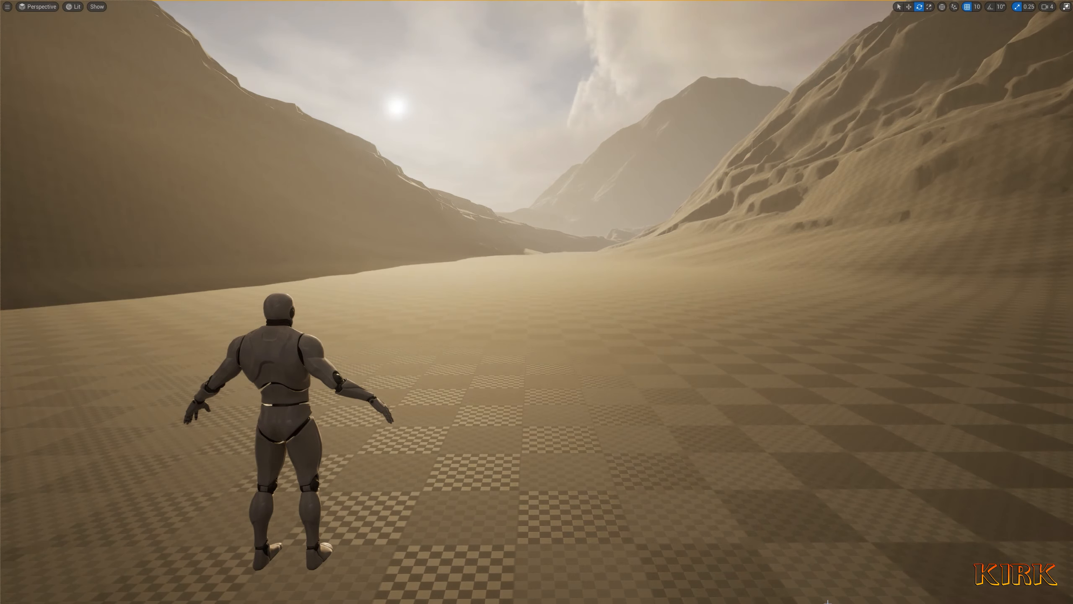
pyautogui.hotkey('ctrl', 'l')
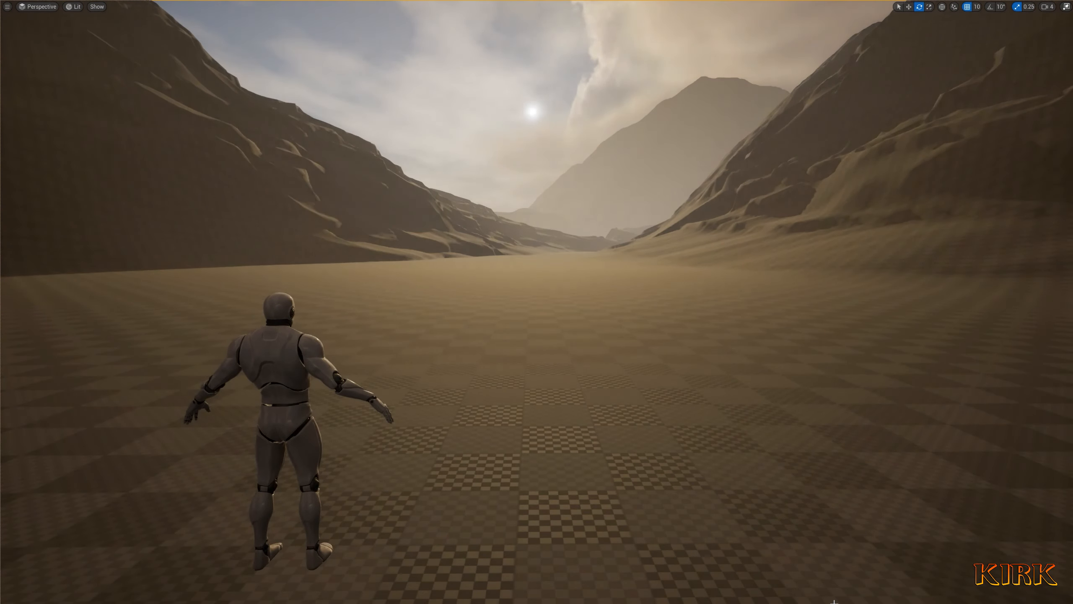
pyautogui.hotkey('ctrl', 'l')
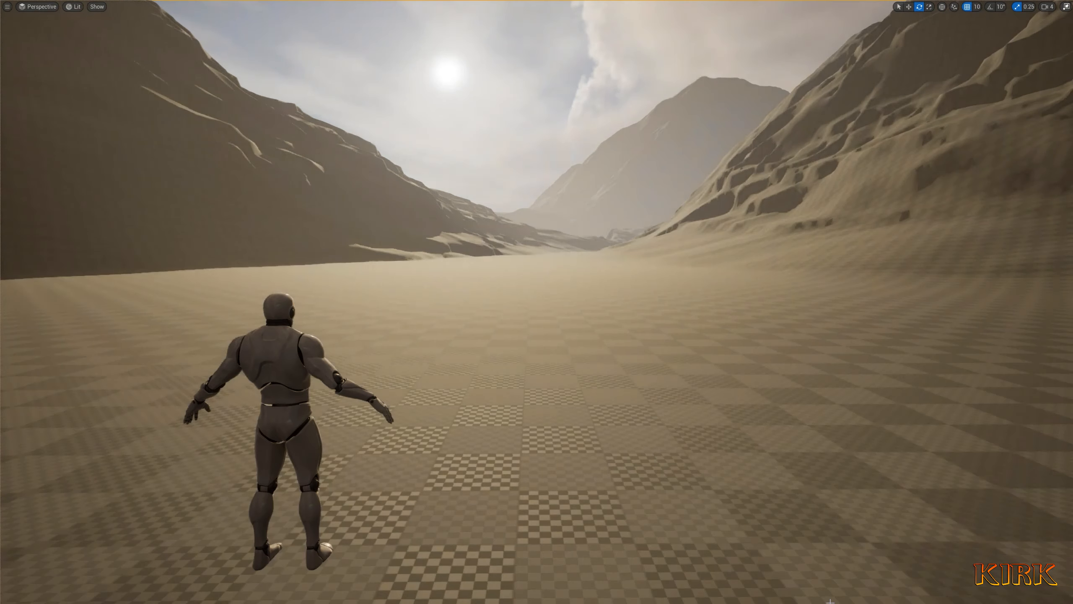
pyautogui.hotkey('ctrl', 'l')
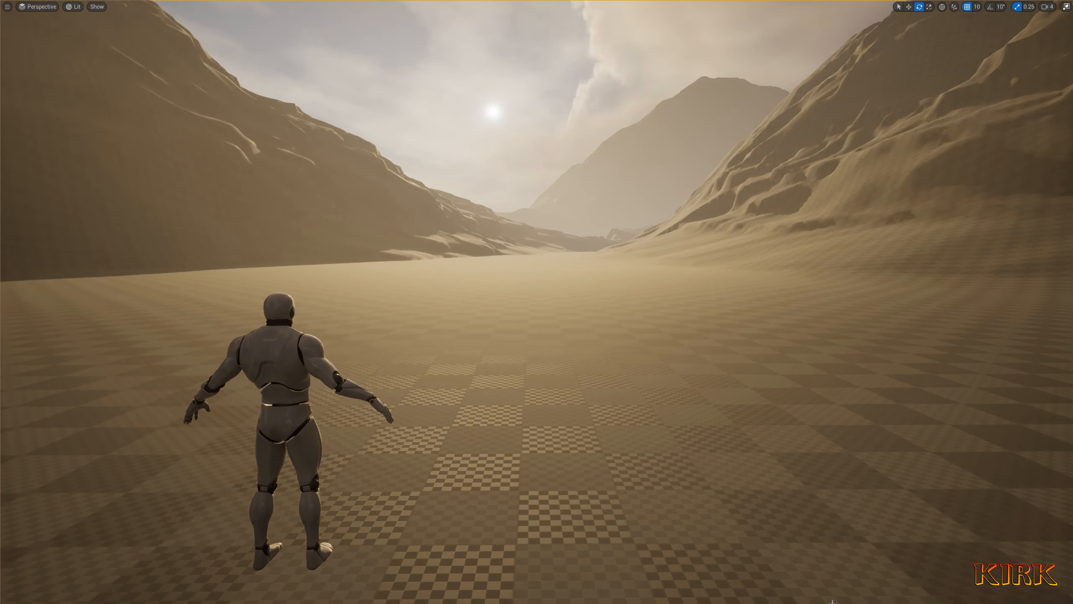
pyautogui.hotkey('ctrl', 'l')
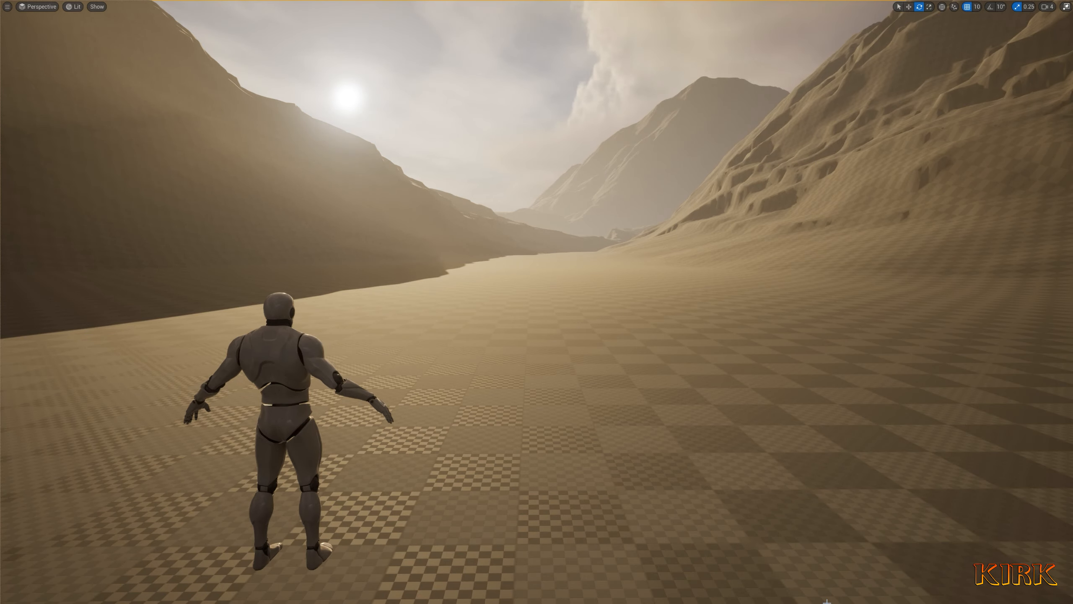
# Leave the full-screen viewport and frame the mannequin and valley in the standard editor layout
pyautogui.moveTo(838, 591); pyautogui.dragTo(839, 590, button='right')
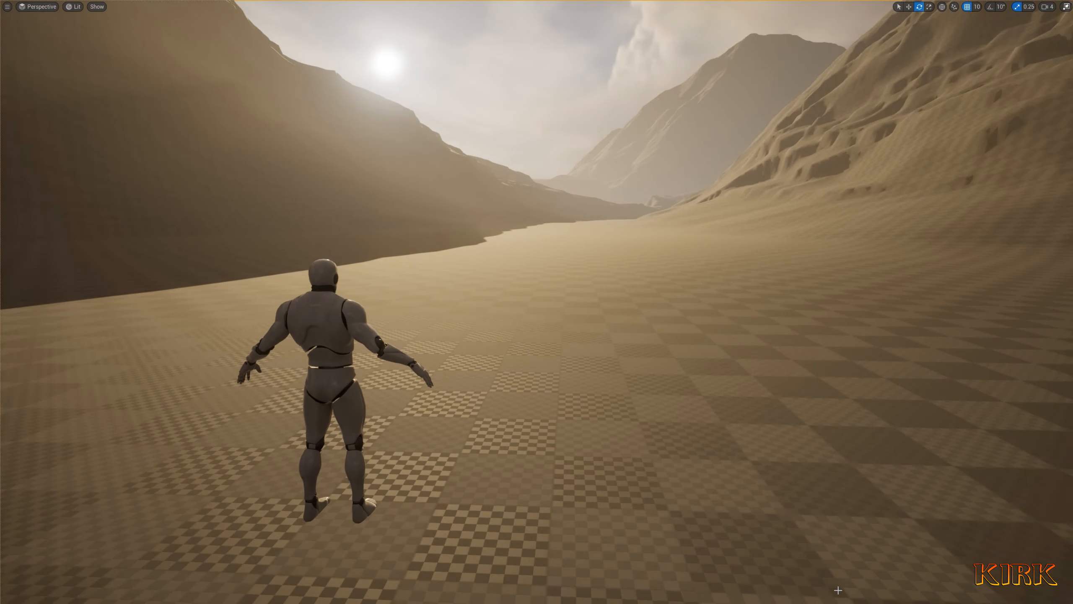
pyautogui.press('F11')
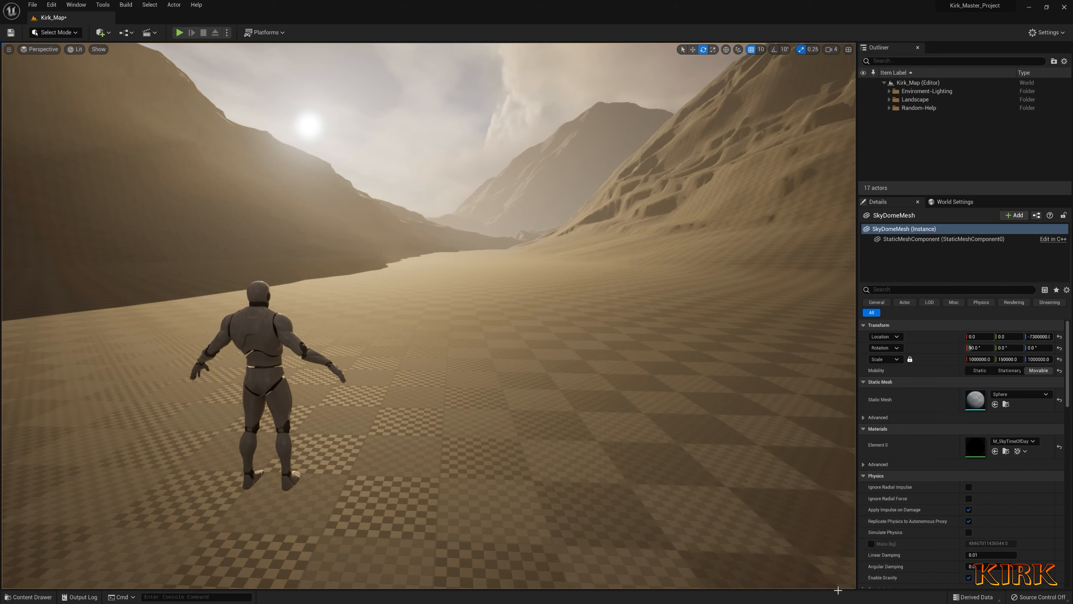
pyautogui.moveTo(441, 405); pyautogui.dragTo(445, 406, button='right')
pyautogui.press('w')
pyautogui.press('s')
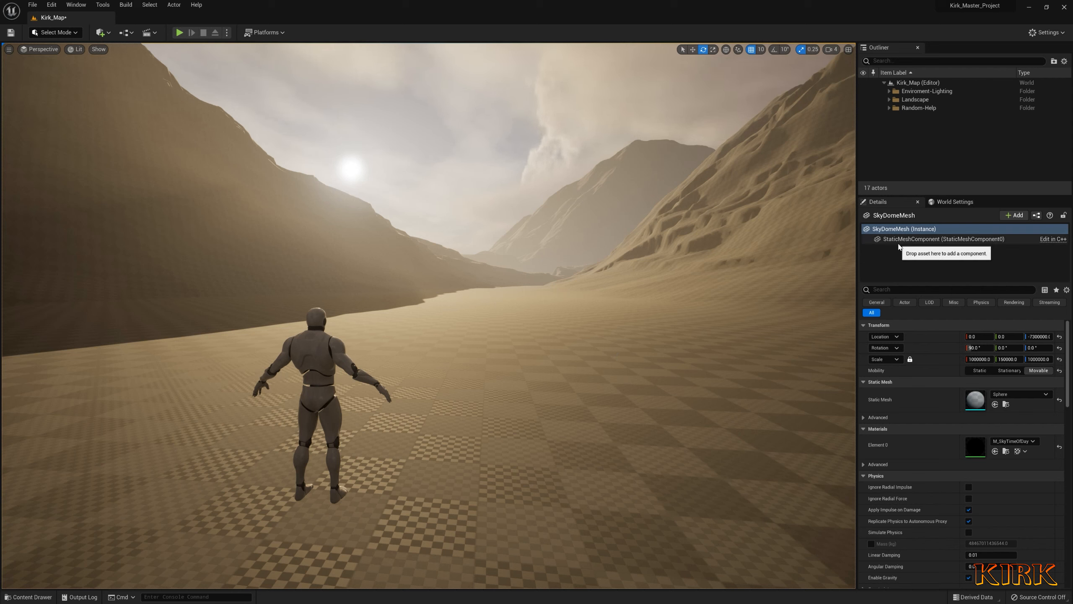
# Hide the ExponentialHeightFog and VolumetricCloud actors in the Enviroment-Lighting folder
pyautogui.click(890, 91)
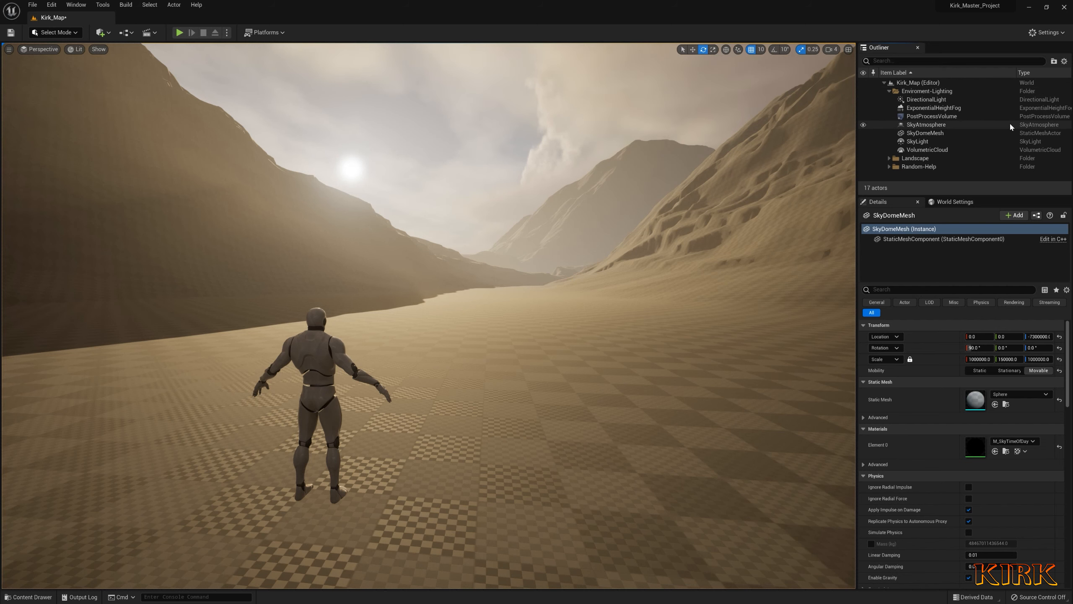
pyautogui.click(864, 109)
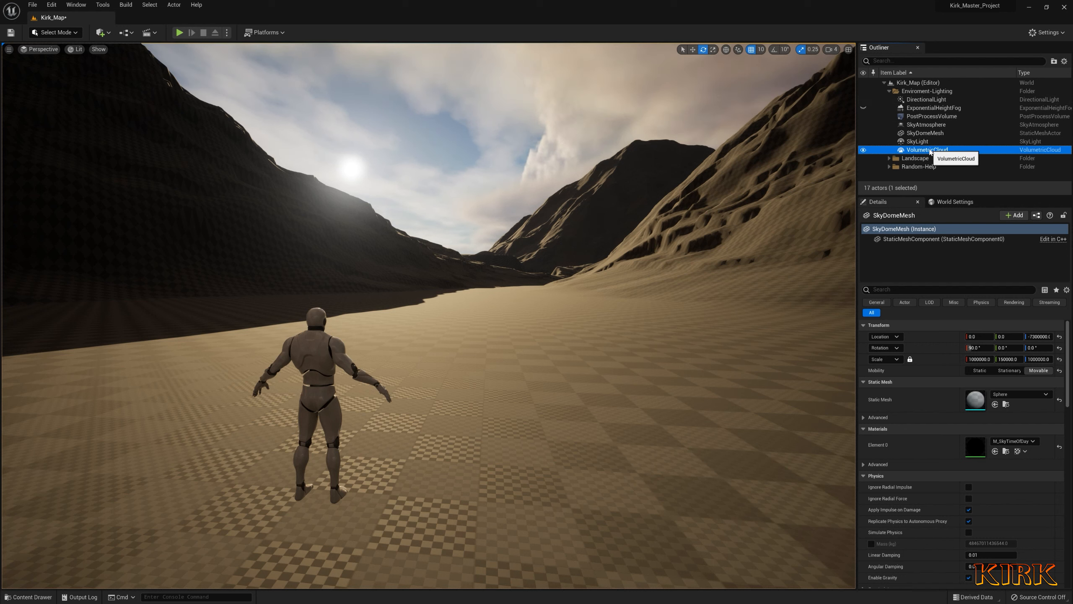
pyautogui.click(930, 150)
pyautogui.click(863, 150)
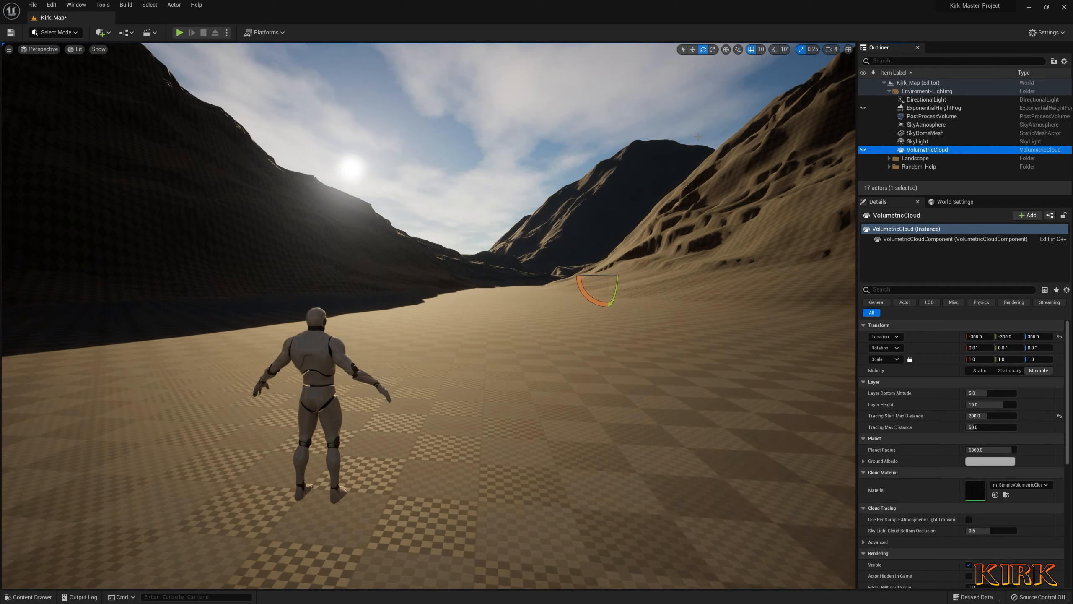
pyautogui.click(890, 92)
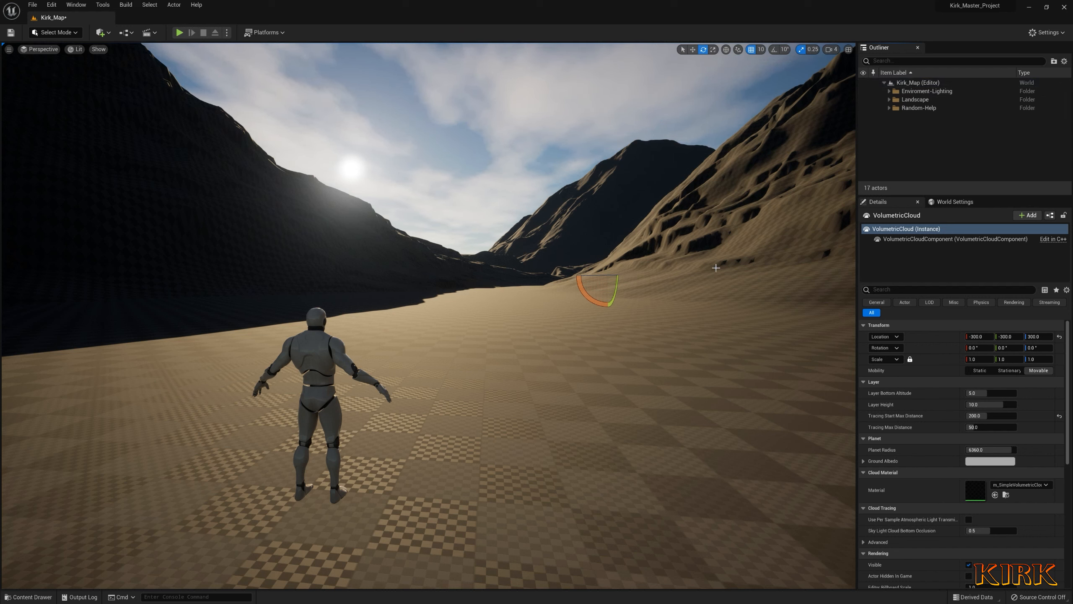
# Select the landscape and bring its Landscape Material setting into view
pyautogui.click(692, 247)
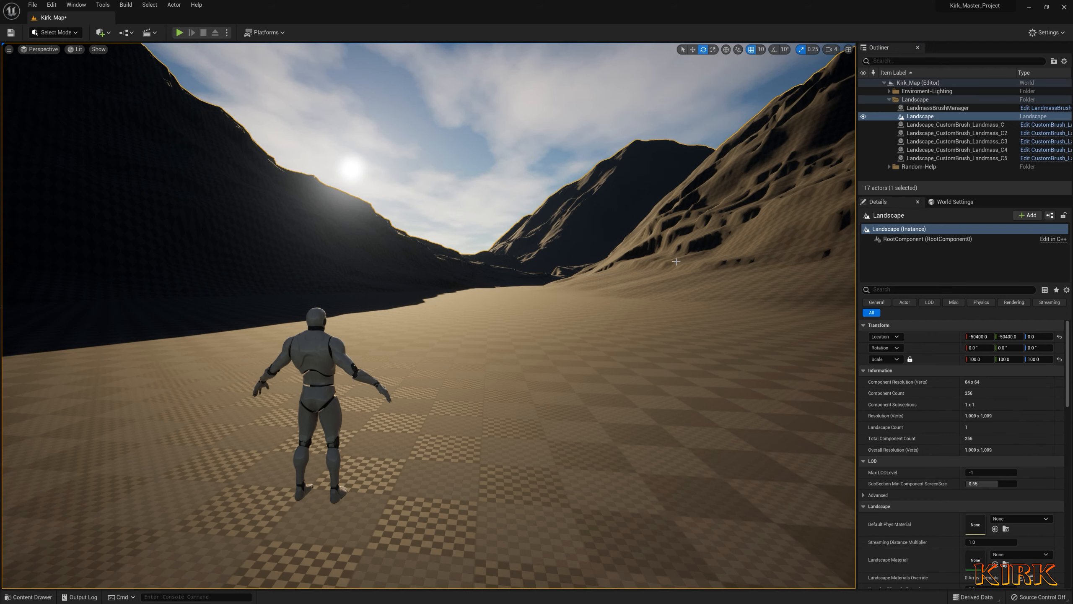
pyautogui.scroll(-6, 999, 444)
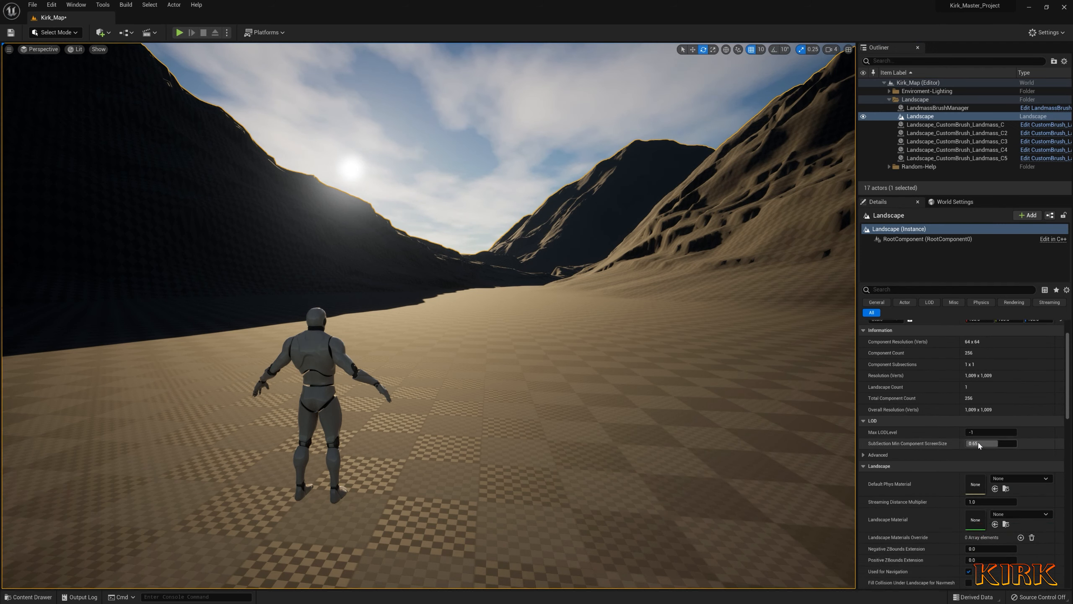
pyautogui.scroll(-1, 1001, 444)
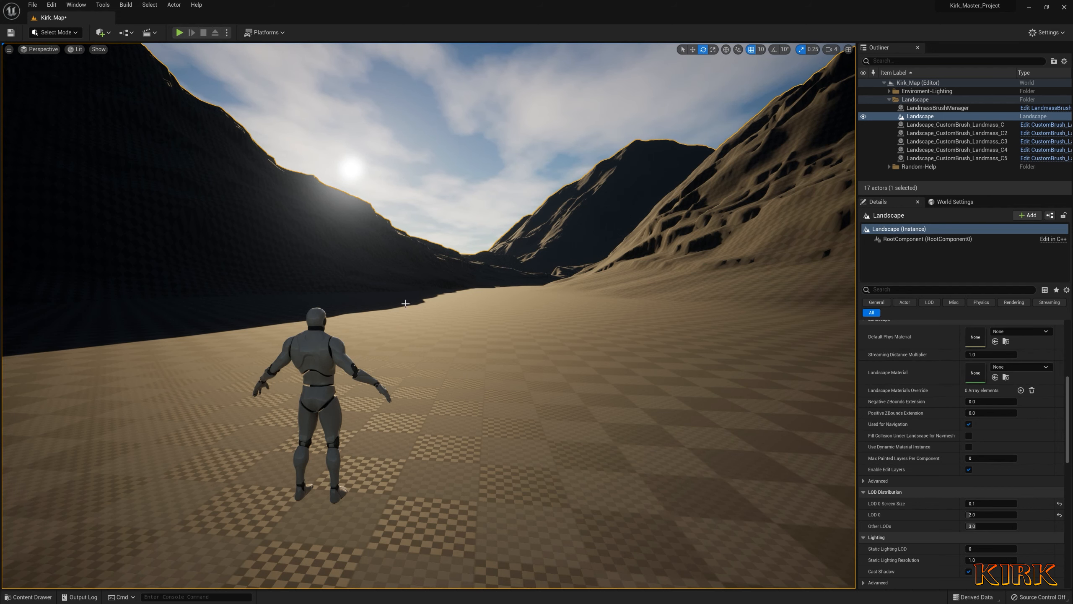
# Create a new material named landscape-tut in the 1-Kirk-1 folder
pyautogui.click(30, 597)
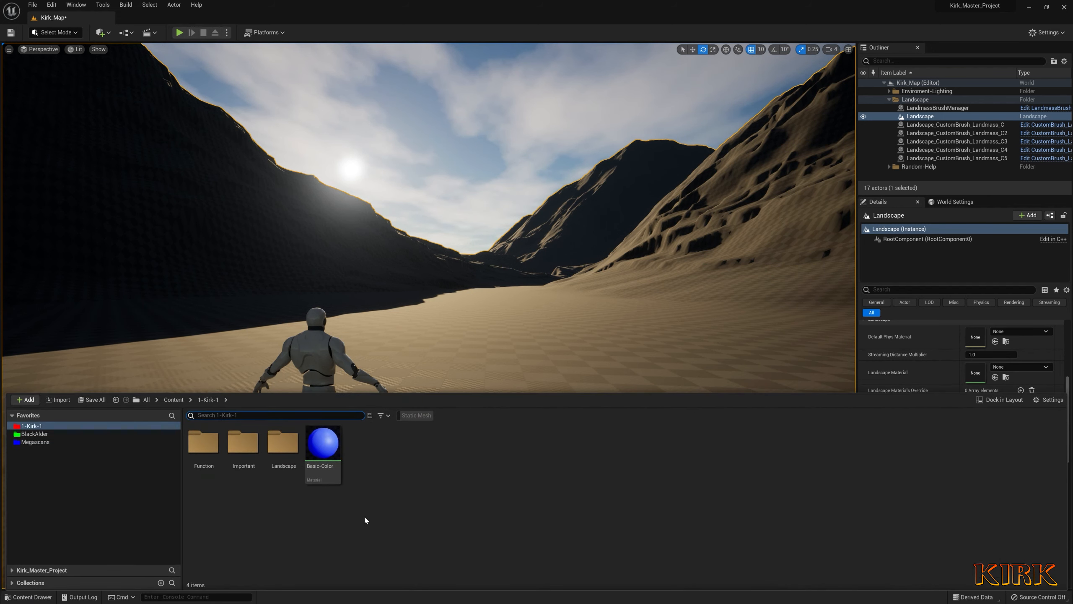
pyautogui.rightClick(401, 465)
pyautogui.click(448, 279)
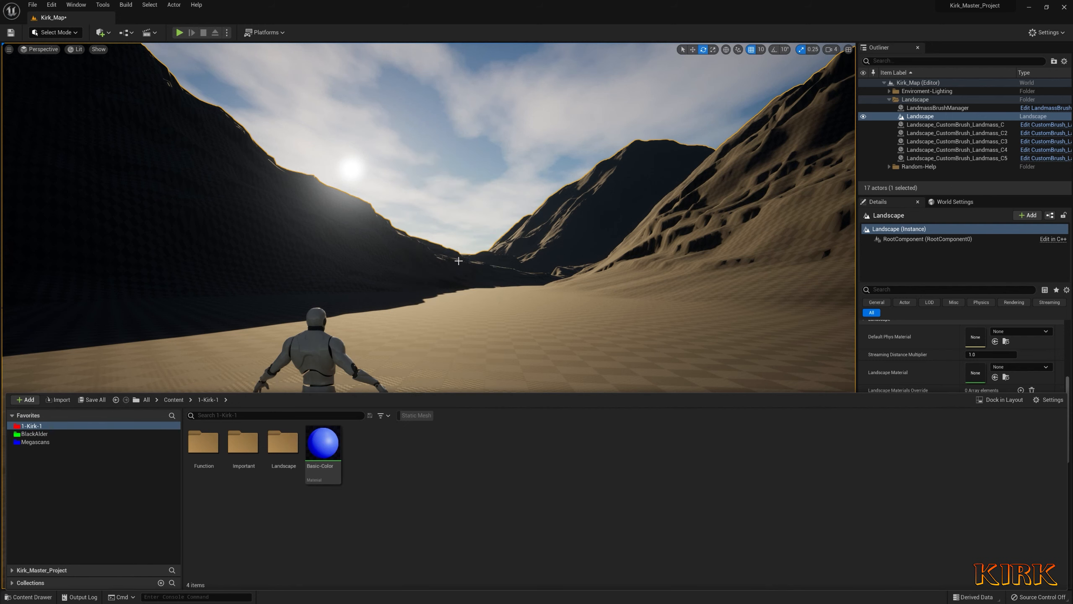
pyautogui.write('land')
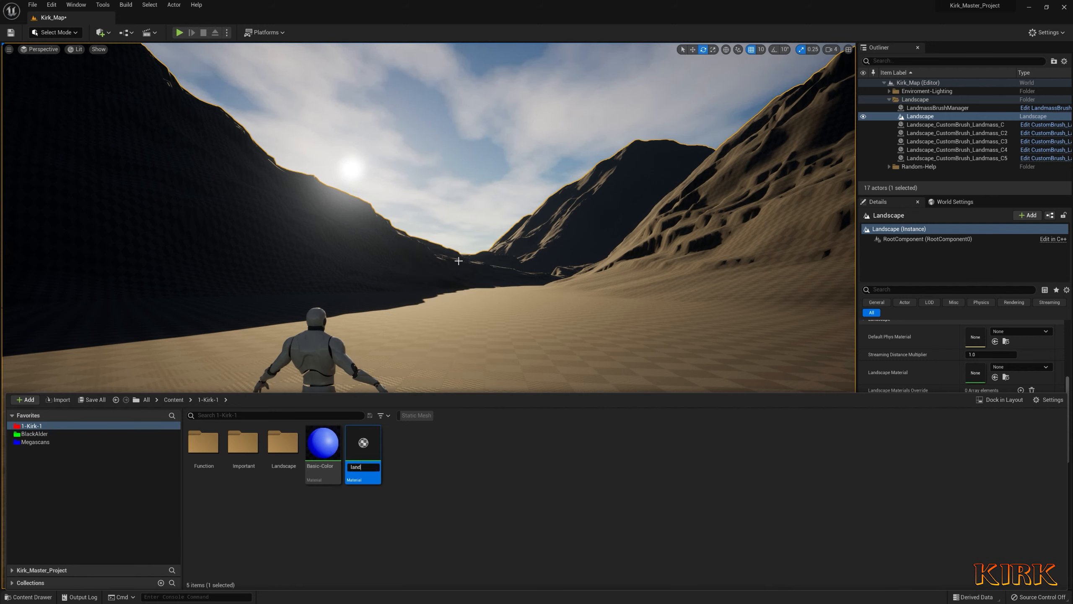
pyautogui.write('scape-tut')
pyautogui.press('Return')
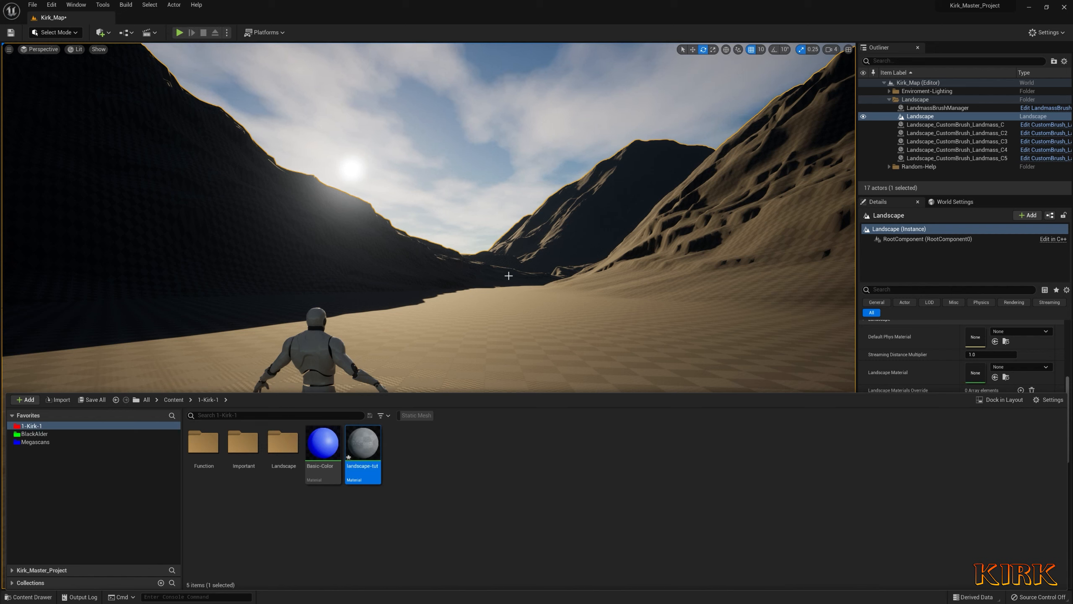
# Create a material instance from landscape-tut and assign it as the landscape's Landscape Material
pyautogui.rightClick(362, 444)
pyautogui.click(434, 261)
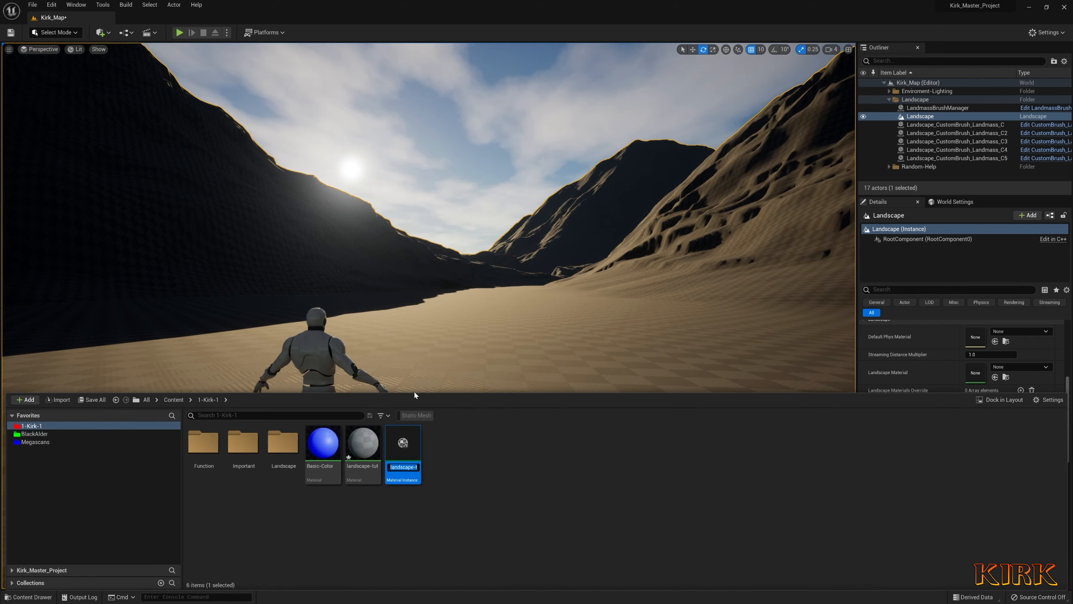
pyautogui.moveTo(404, 444); pyautogui.dragTo(979, 376)
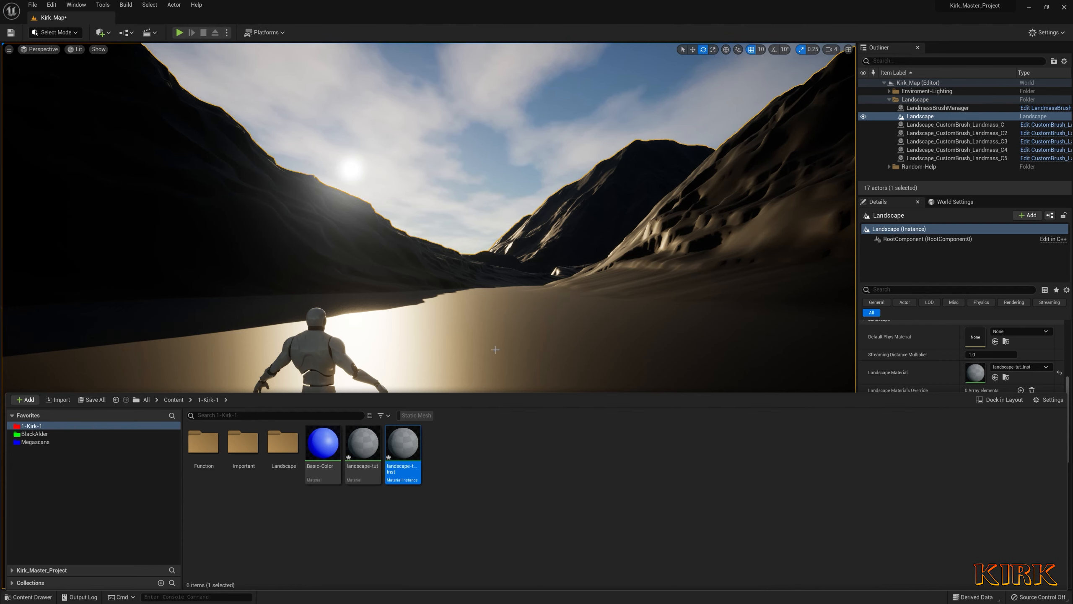
pyautogui.click(491, 218)
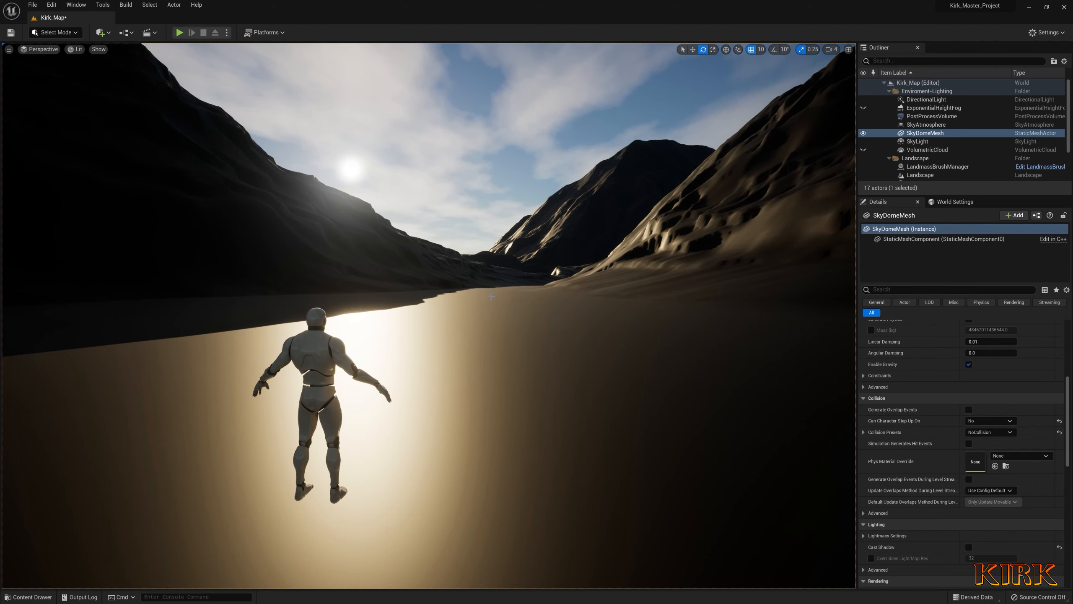
pyautogui.moveTo(506, 303); pyautogui.dragTo(522, 234, button='right')
pyautogui.press('s')
pyautogui.press('s')
pyautogui.press('w')
# Open the landscape-tut material for editing and enable Use Material Attributes
pyautogui.click(26, 597)
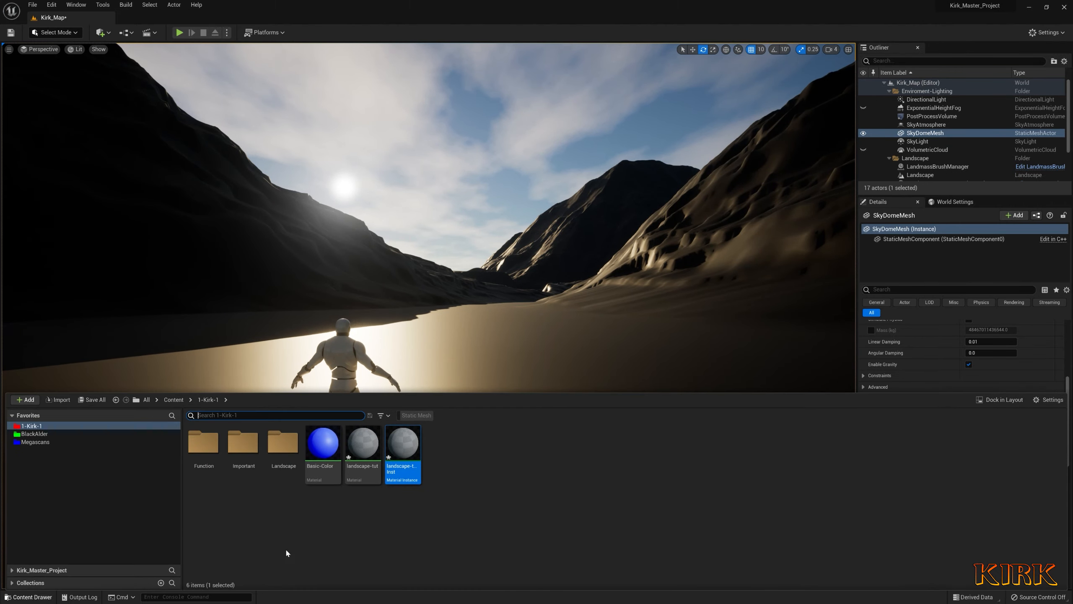
pyautogui.doubleClick(363, 444)
pyautogui.moveTo(470, 366); pyautogui.dragTo(642, 322, button='right')
pyautogui.scroll(-3, 645, 364)
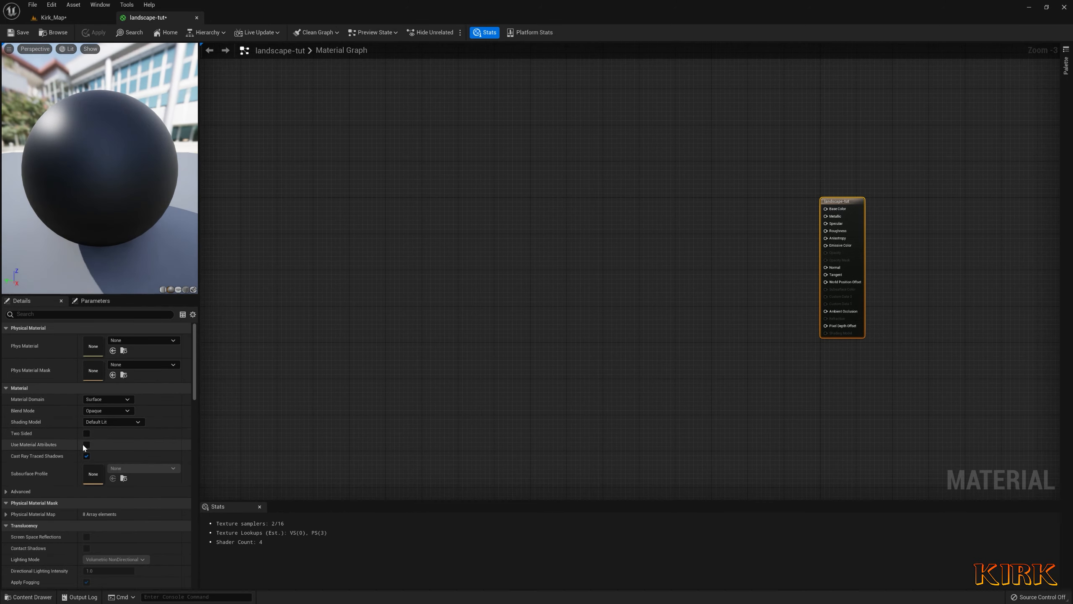
pyautogui.click(86, 444)
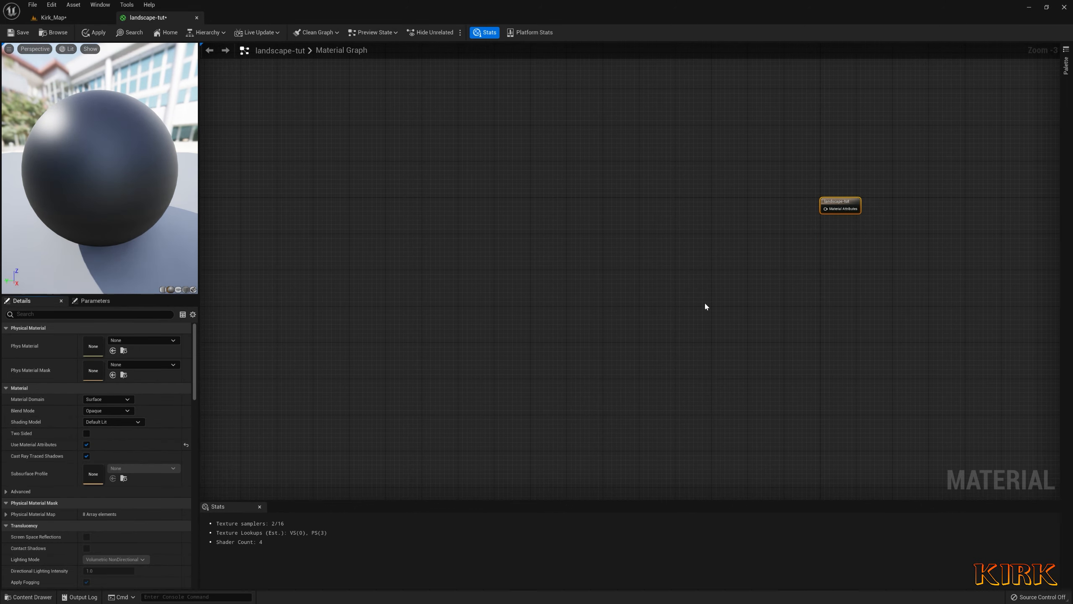
# Add a LandscapeLayerBlend node connected to the Material Attributes input of the landscape-tut output node
pyautogui.scroll(4, 743, 371)
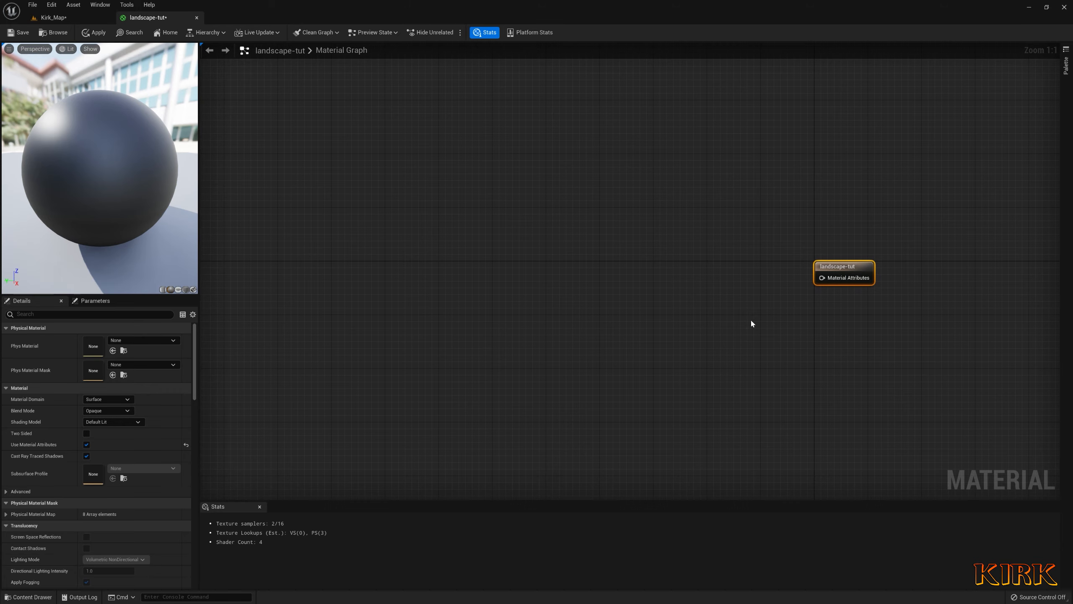
pyautogui.moveTo(822, 278); pyautogui.dragTo(723, 287)
pyautogui.write('kand')
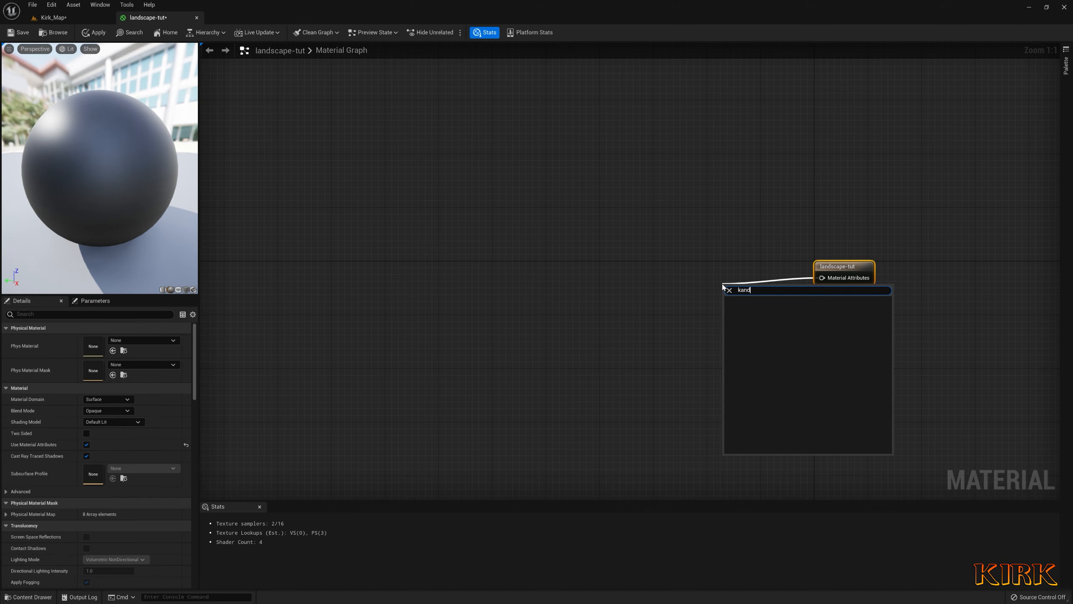
pyautogui.press('BackSpace')
pyautogui.press('BackSpace')
pyautogui.press('BackSpace')
pyautogui.press('BackSpace')
pyautogui.press('BackSpace')
pyautogui.write('landscape')
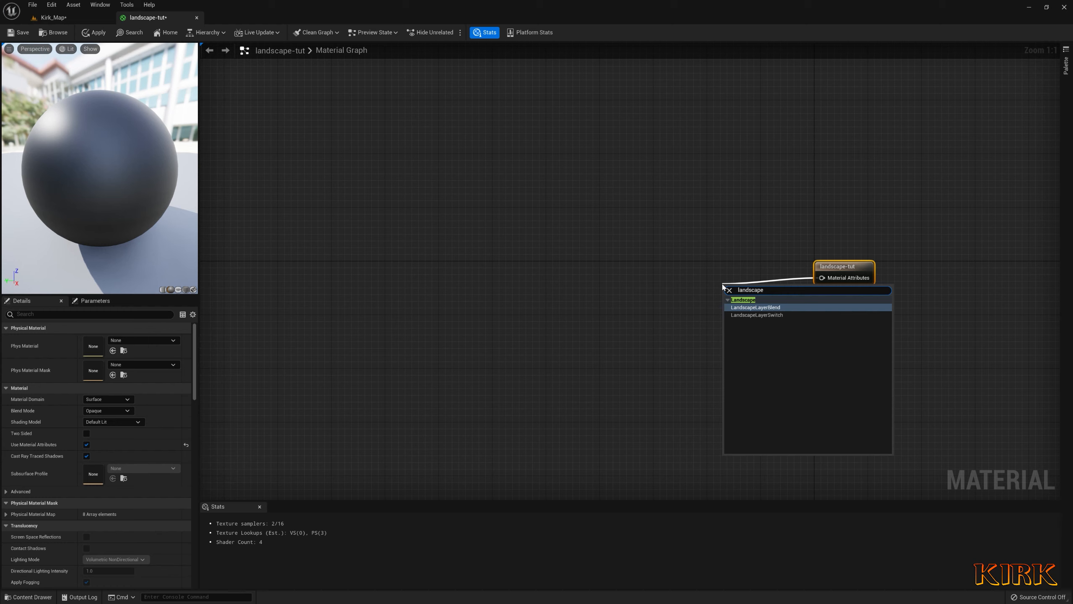
pyautogui.press('Return')
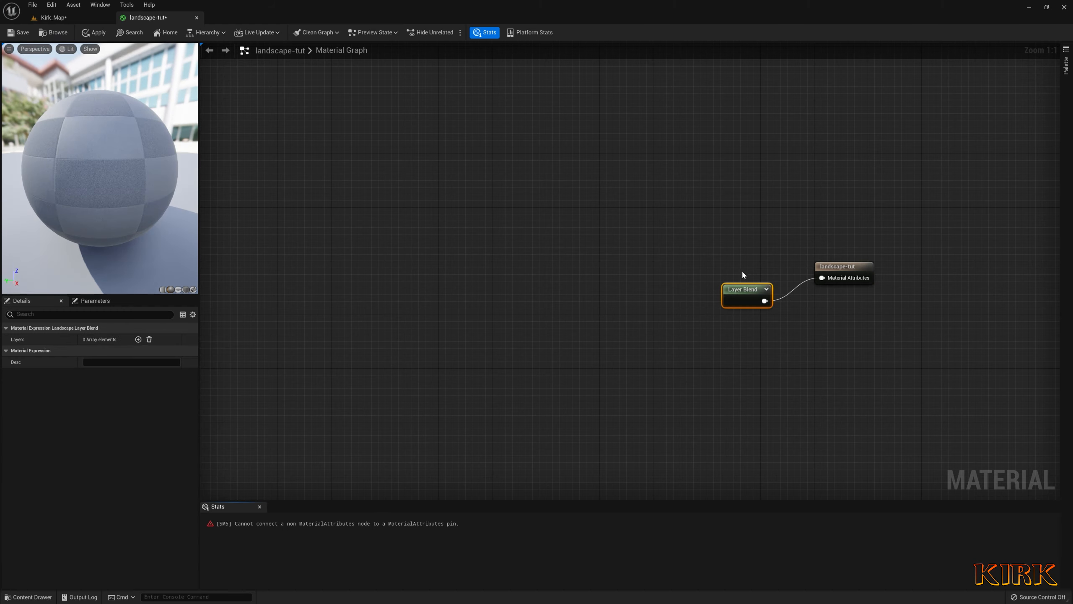
# Line up the Layer Blend node with the material output node and add one layer element to it
pyautogui.moveTo(744, 289); pyautogui.dragTo(722, 266)
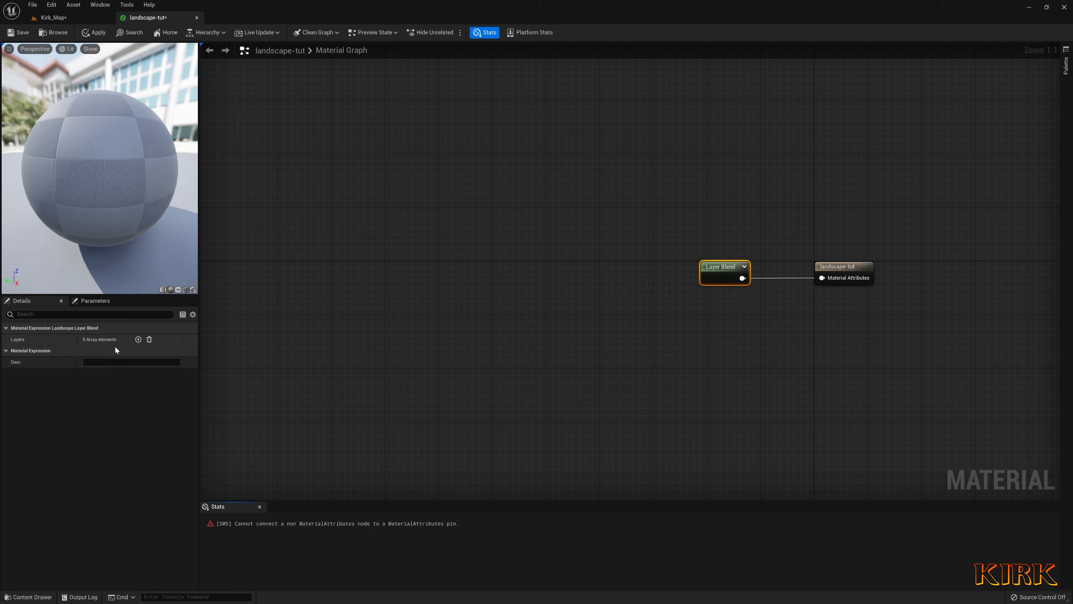
pyautogui.click(138, 340)
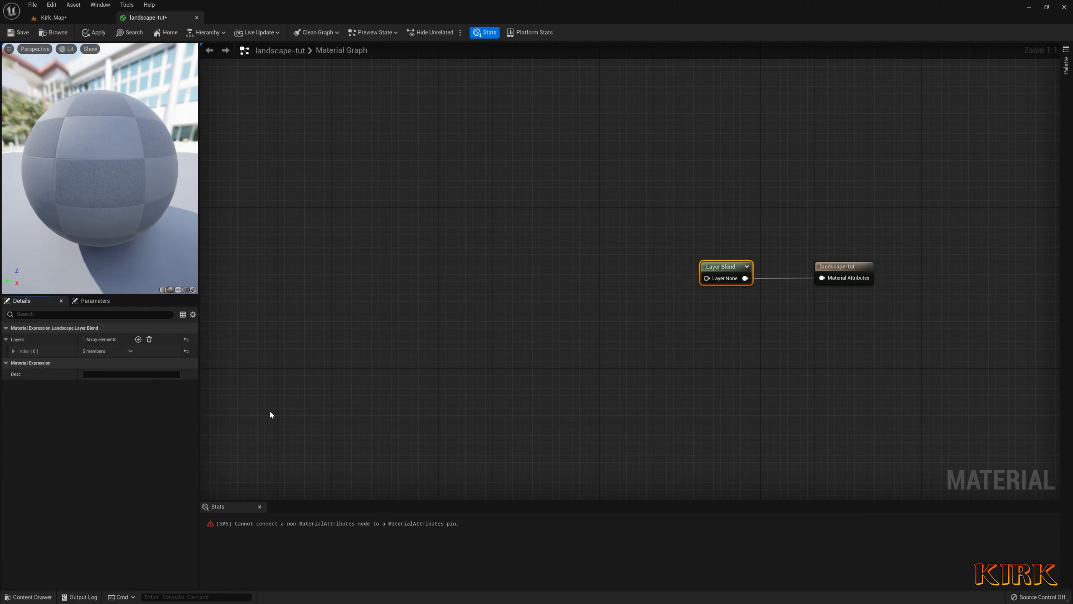
# Name the Layer Blend layer Auto, keep its blend type at LB Weight Blend and set its preview weight to 1.0
pyautogui.click(13, 352)
pyautogui.click(100, 364)
pyautogui.write('Auto')
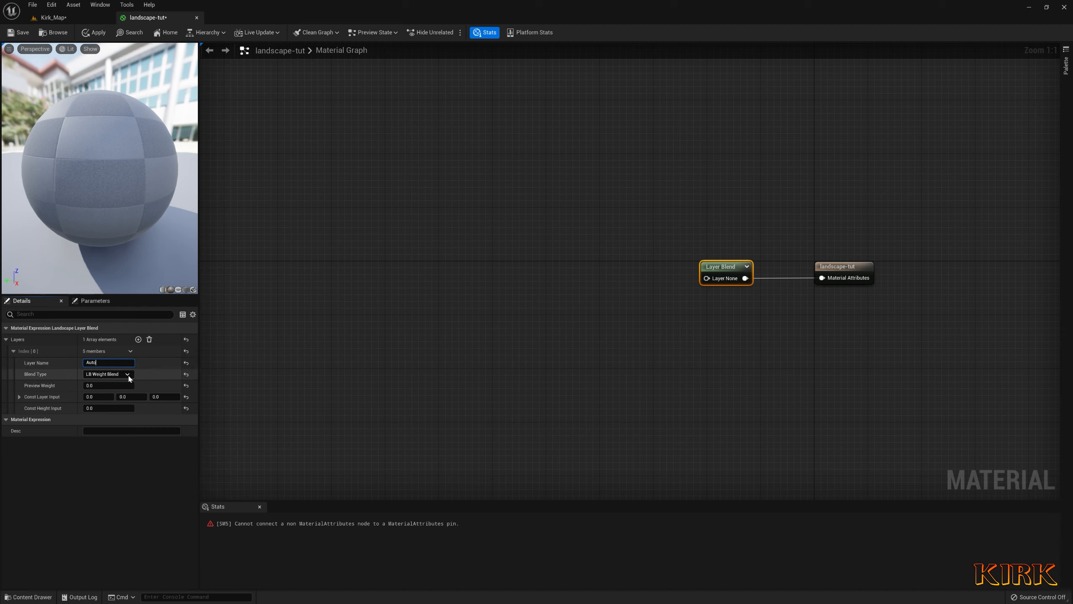
pyautogui.click(109, 374)
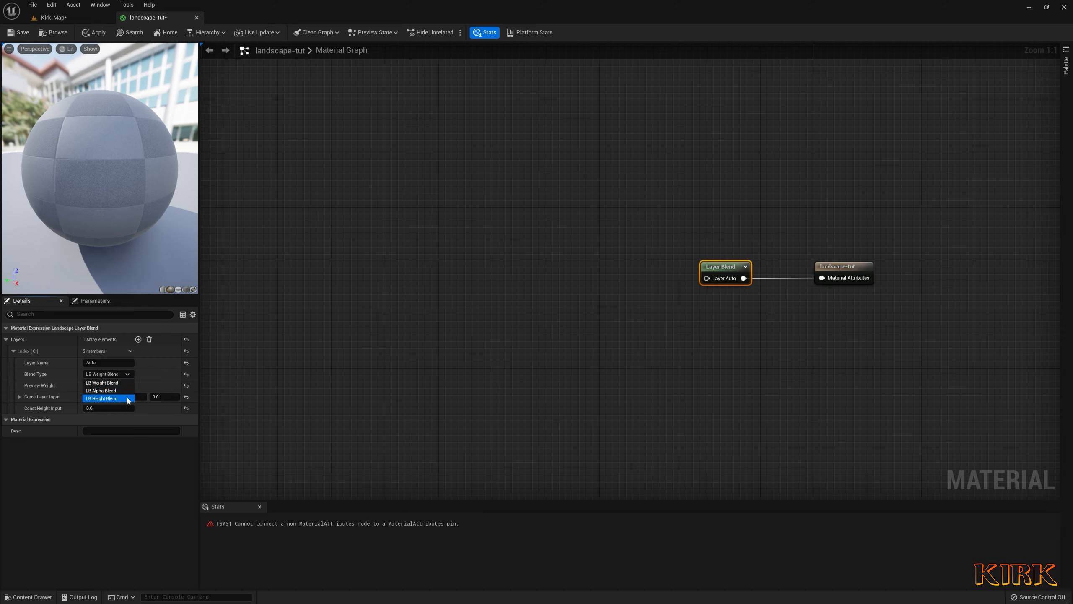
pyautogui.click(114, 373)
pyautogui.click(108, 385)
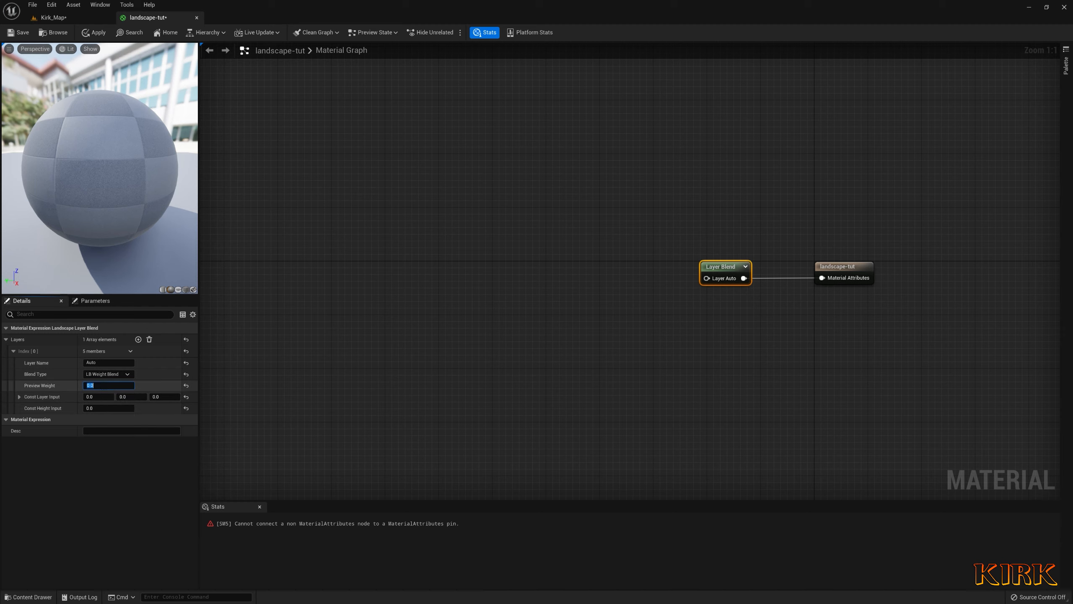
# Collapse the Auto layer's settings and move the Layer Blend node close beside the landscape-tut output node, level with it
pyautogui.moveTo(731, 261)
pyautogui.mouseDown()
pyautogui.moveTo(706, 376)
pyautogui.moveTo(765, 304)
pyautogui.moveTo(748, 261)
pyautogui.mouseUp()
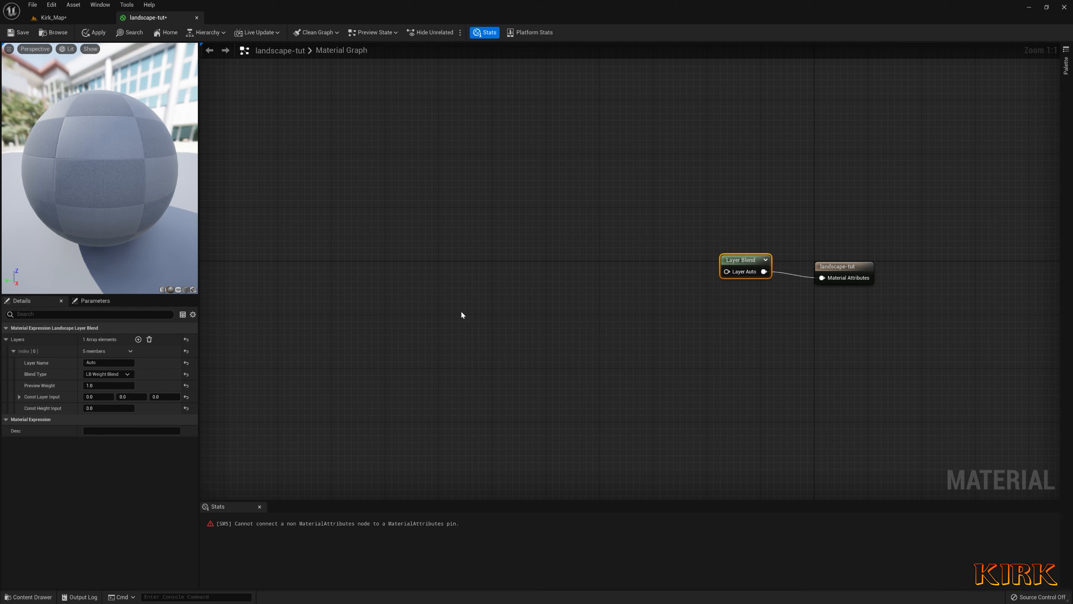
pyautogui.click(53, 17)
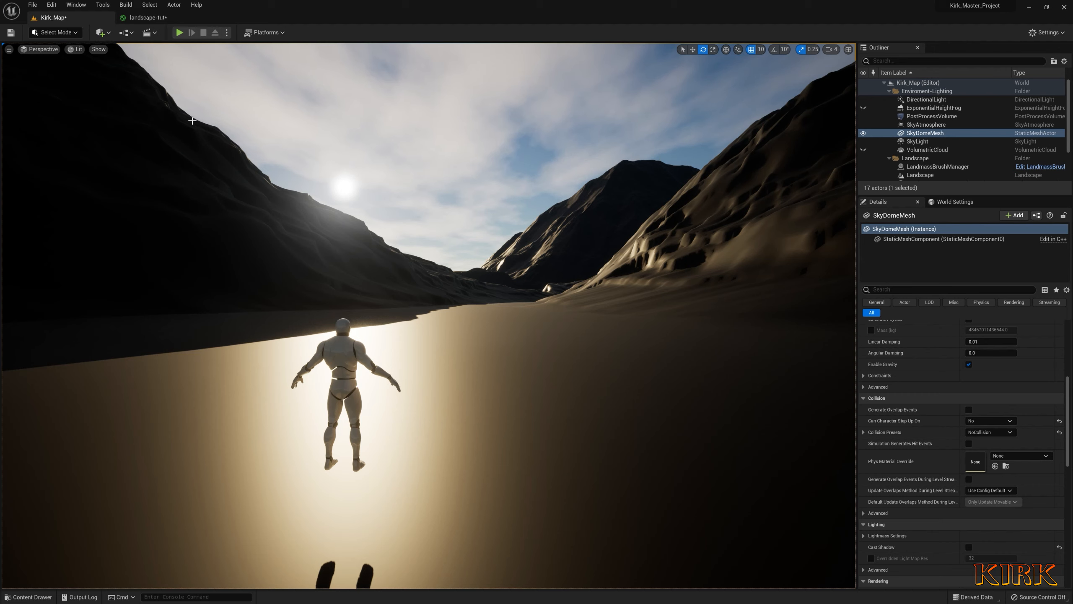
pyautogui.click(147, 17)
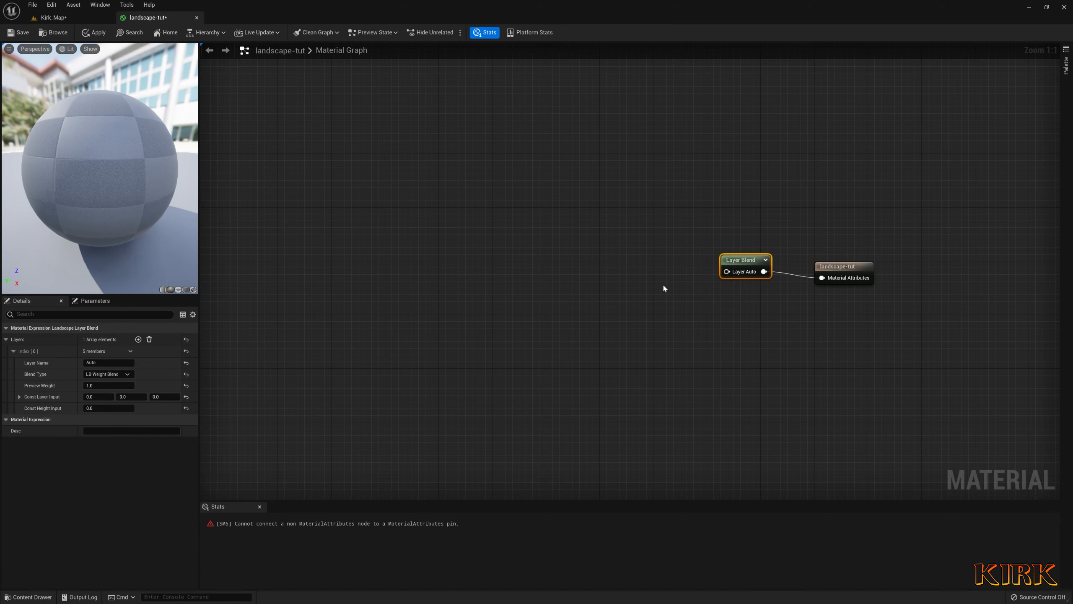
pyautogui.moveTo(738, 255)
pyautogui.mouseDown()
pyautogui.moveTo(780, 283)
pyautogui.moveTo(745, 261)
pyautogui.mouseUp()
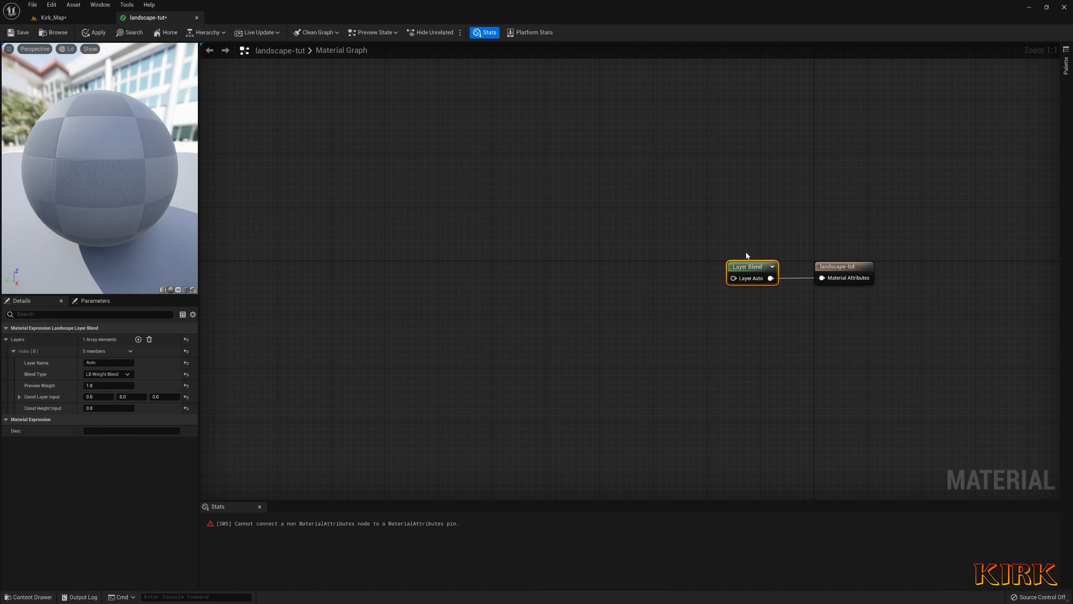
pyautogui.click(67, 17)
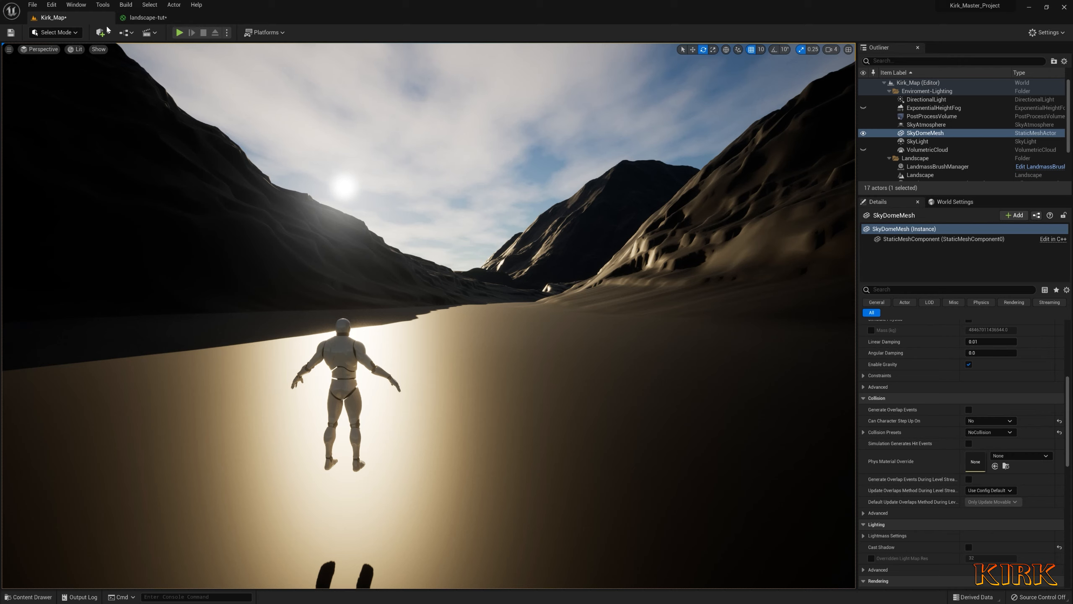
pyautogui.click(148, 17)
pyautogui.moveTo(644, 288); pyautogui.dragTo(457, 239, button='right')
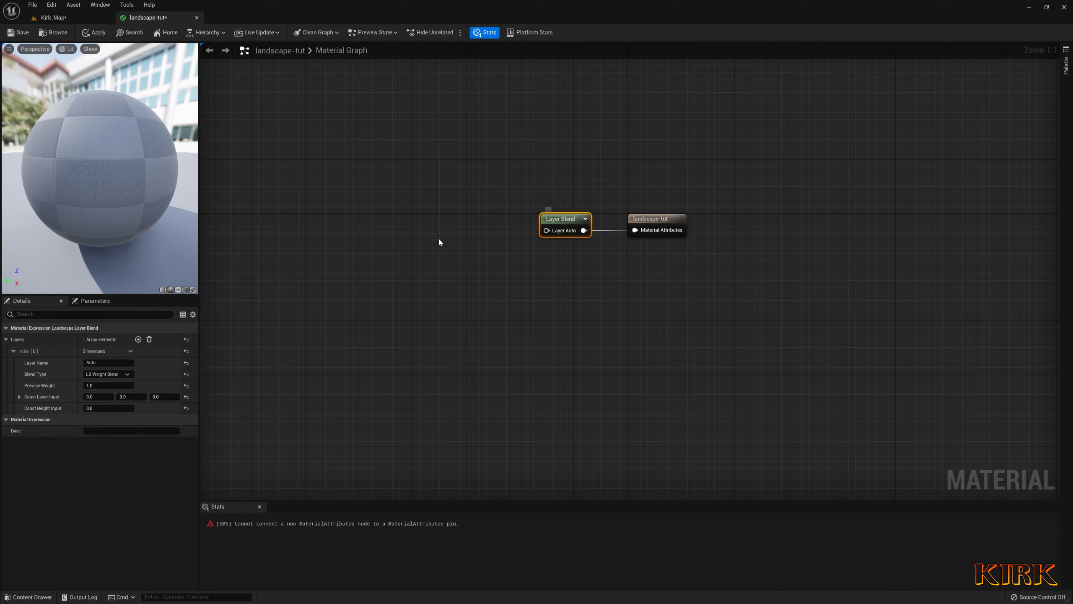
pyautogui.click(14, 351)
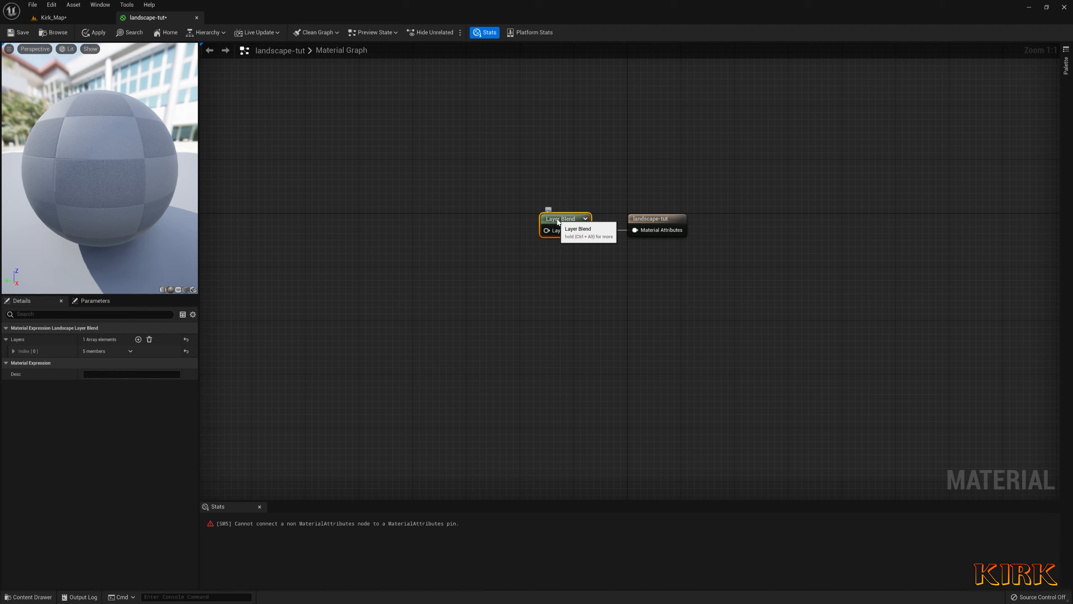
pyautogui.moveTo(558, 222)
pyautogui.mouseDown()
pyautogui.moveTo(585, 206)
pyautogui.moveTo(572, 222)
pyautogui.mouseUp()
pyautogui.moveTo(559, 253); pyautogui.dragTo(771, 290, button='right')
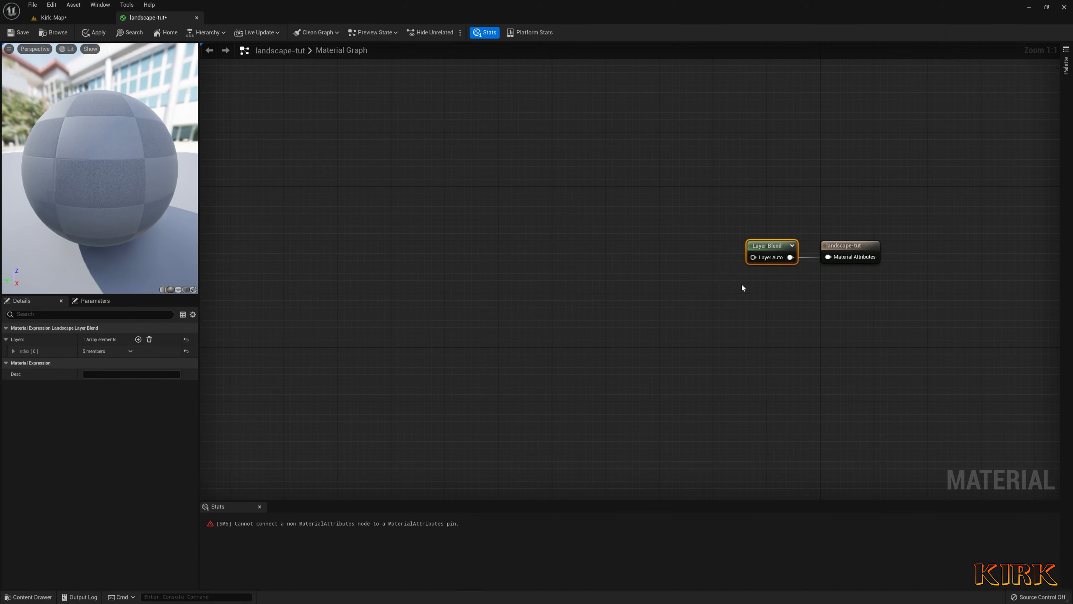
# Add a MakeMaterialAttributes node to the graph and place it well before the Layer Blend node
pyautogui.rightClick(541, 241)
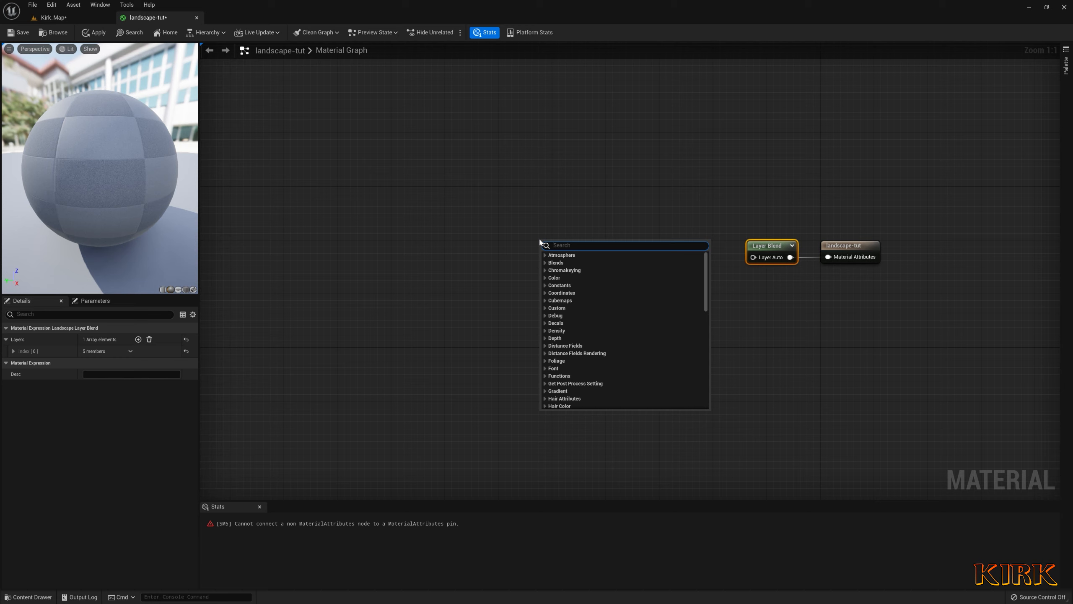
pyautogui.write('makema')
pyautogui.click(575, 263)
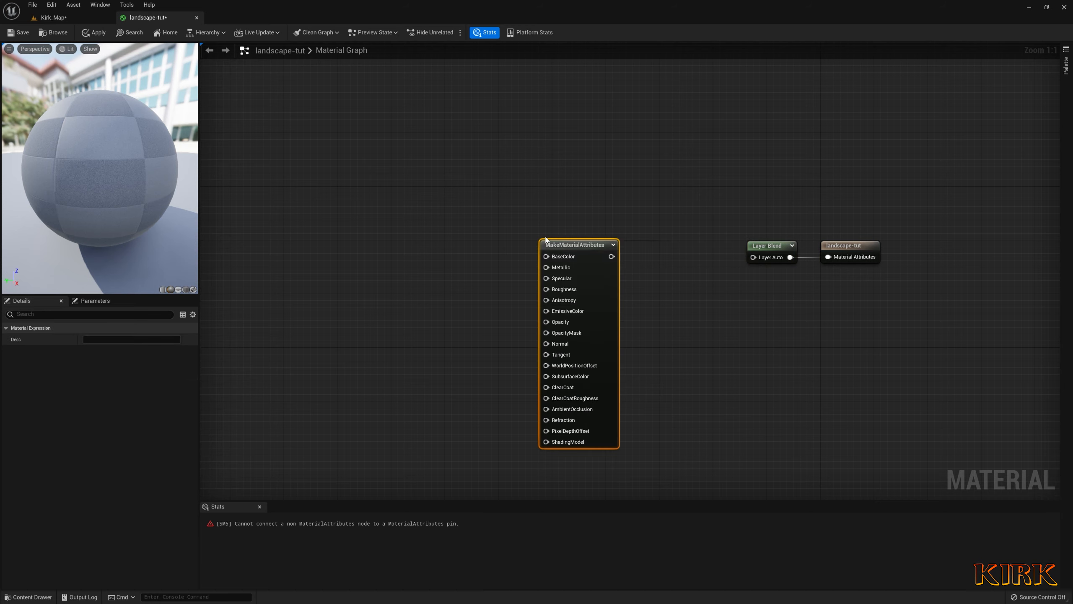
pyautogui.moveTo(577, 241); pyautogui.dragTo(307, 137)
# Move the MakeMaterialAttributes node higher and farther from the Layer Blend node to make room for more nodes
pyautogui.moveTo(272, 189); pyautogui.dragTo(455, 221, button='right')
pyautogui.moveTo(384, 232); pyautogui.dragTo(507, 240, button='right')
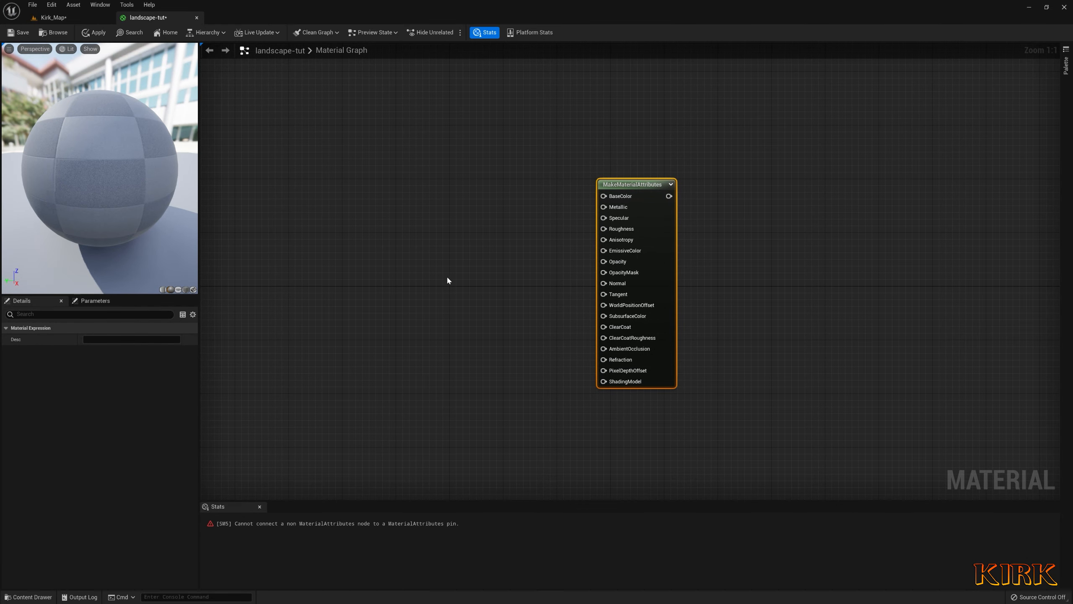
pyautogui.moveTo(722, 271); pyautogui.dragTo(575, 256, button='right')
pyautogui.moveTo(641, 245); pyautogui.dragTo(474, 218, button='right')
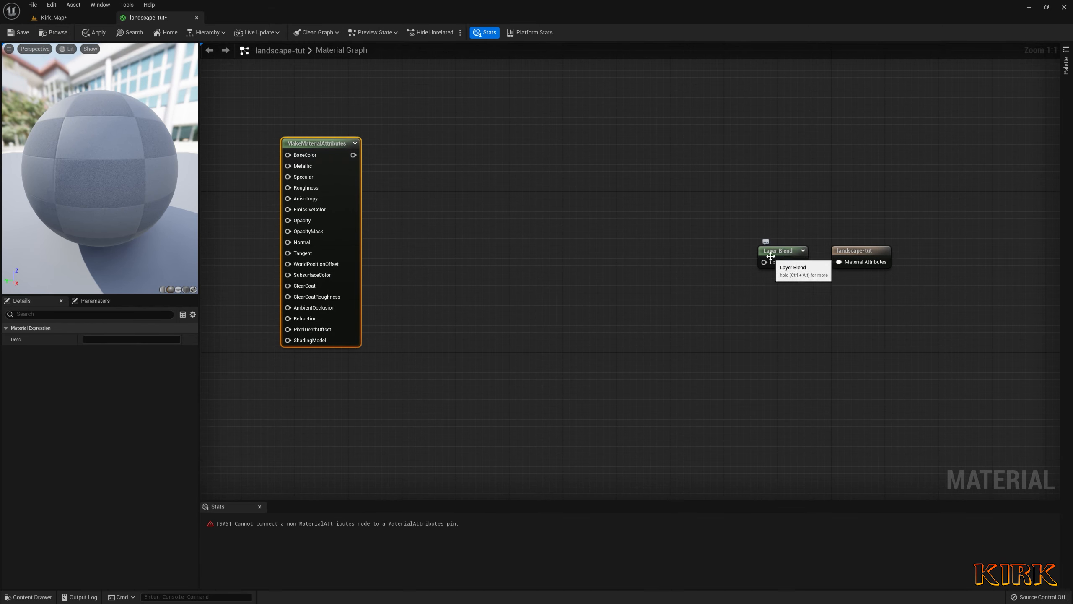
pyautogui.moveTo(510, 248); pyautogui.dragTo(541, 271, button='right')
pyautogui.moveTo(479, 340); pyautogui.dragTo(426, 347, button='right')
pyautogui.moveTo(323, 245); pyautogui.dragTo(383, 158, button='right')
pyautogui.moveTo(475, 198); pyautogui.dragTo(502, 275, button='right')
pyautogui.scroll(-3, 502, 275)
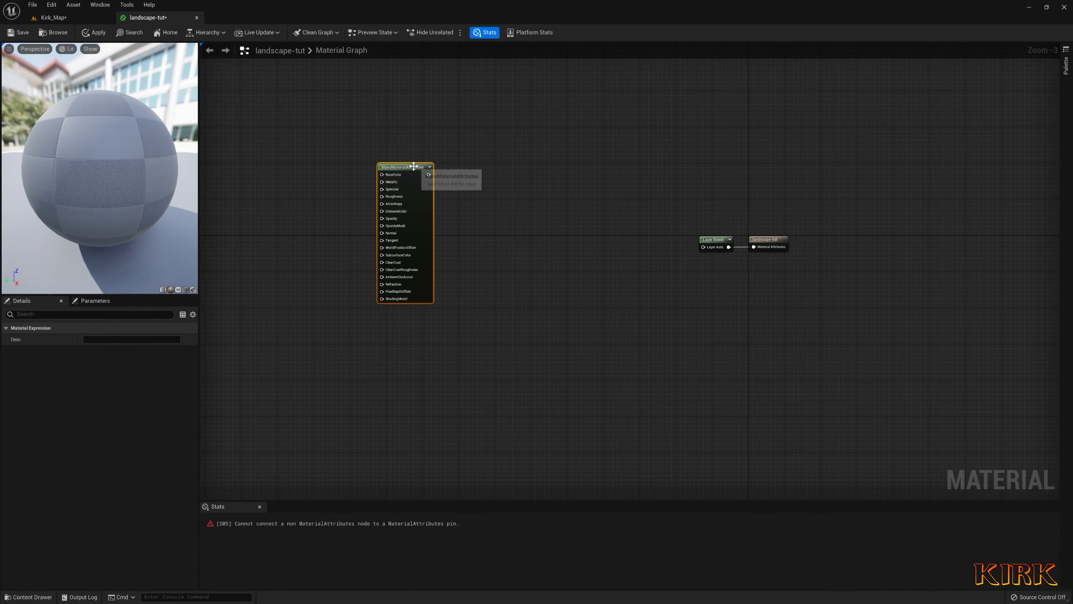
pyautogui.moveTo(415, 166); pyautogui.dragTo(334, 71)
pyautogui.moveTo(324, 215); pyautogui.dragTo(358, 237, button='right')
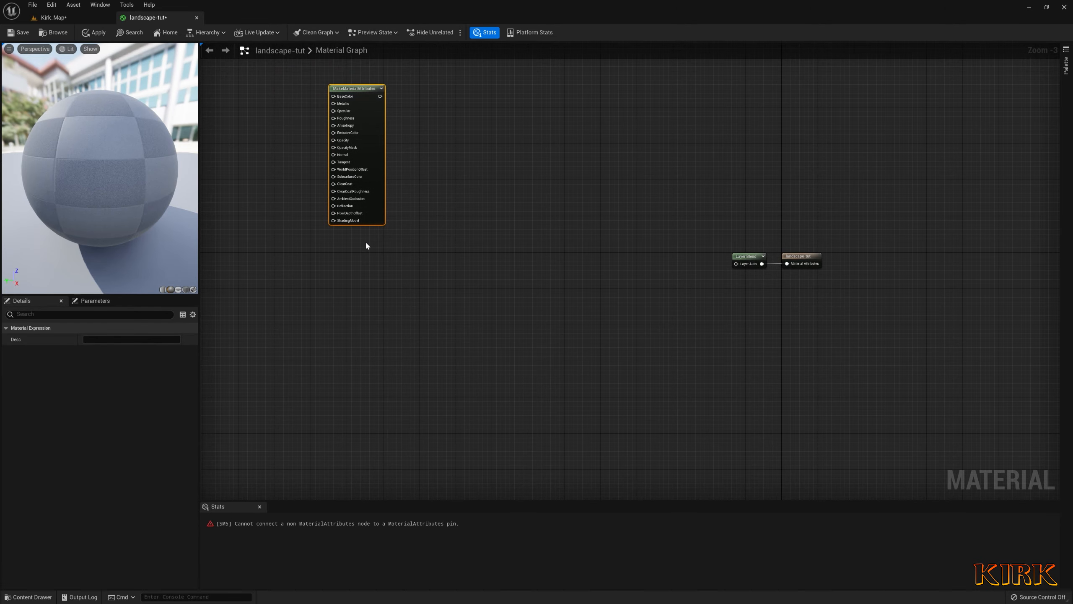
# Paste a second MakeMaterialAttributes node directly below the first and add a third one from the node palette
pyautogui.hotkey('ctrl', 'v')
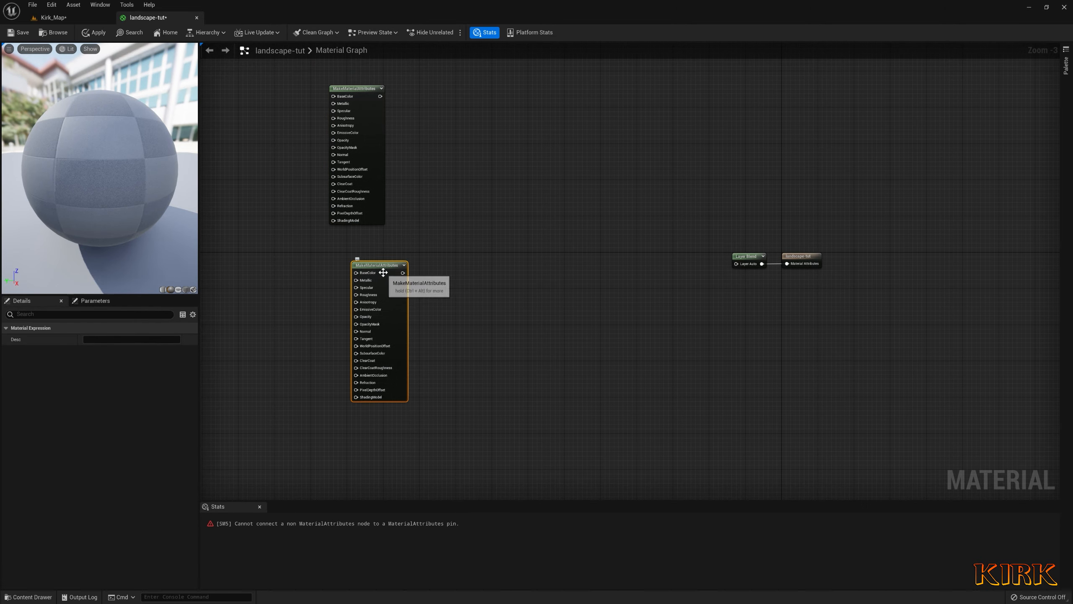
pyautogui.moveTo(366, 266); pyautogui.dragTo(356, 232)
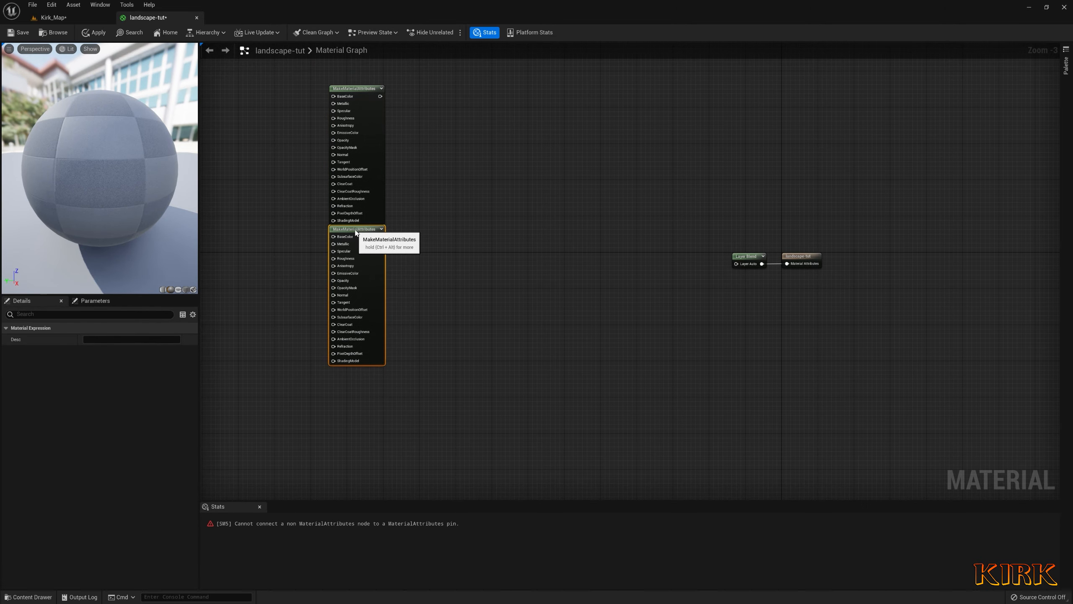
pyautogui.click(1066, 66)
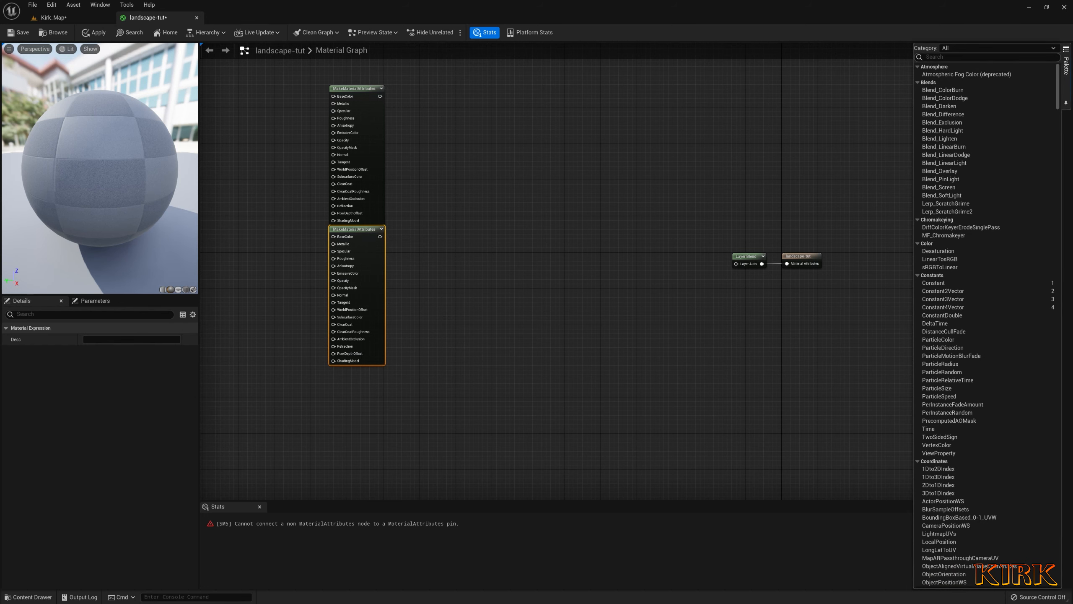
pyautogui.write('make')
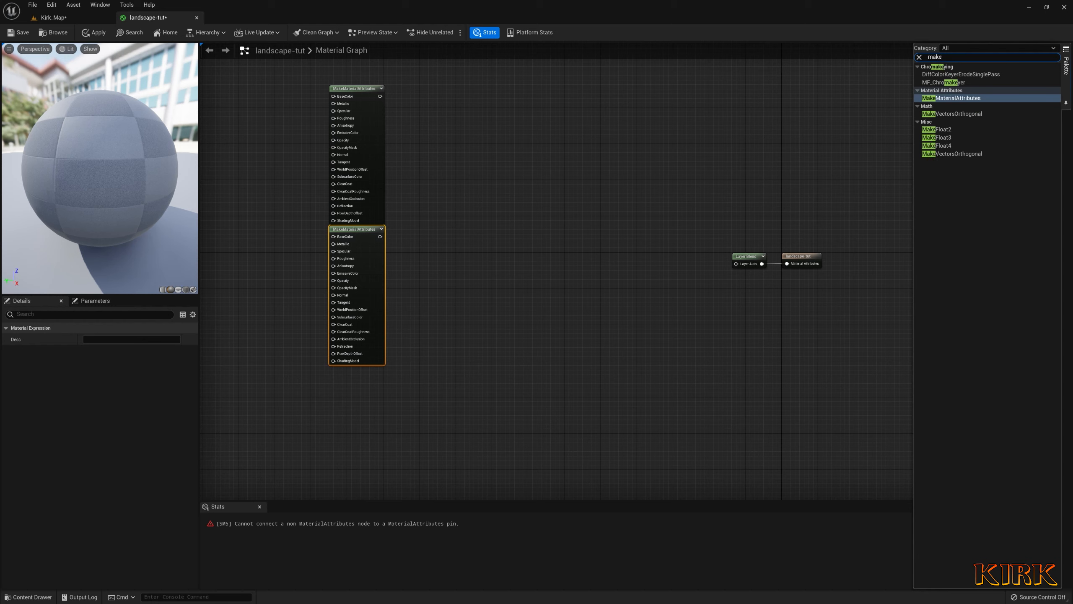
pyautogui.moveTo(972, 98); pyautogui.dragTo(530, 301)
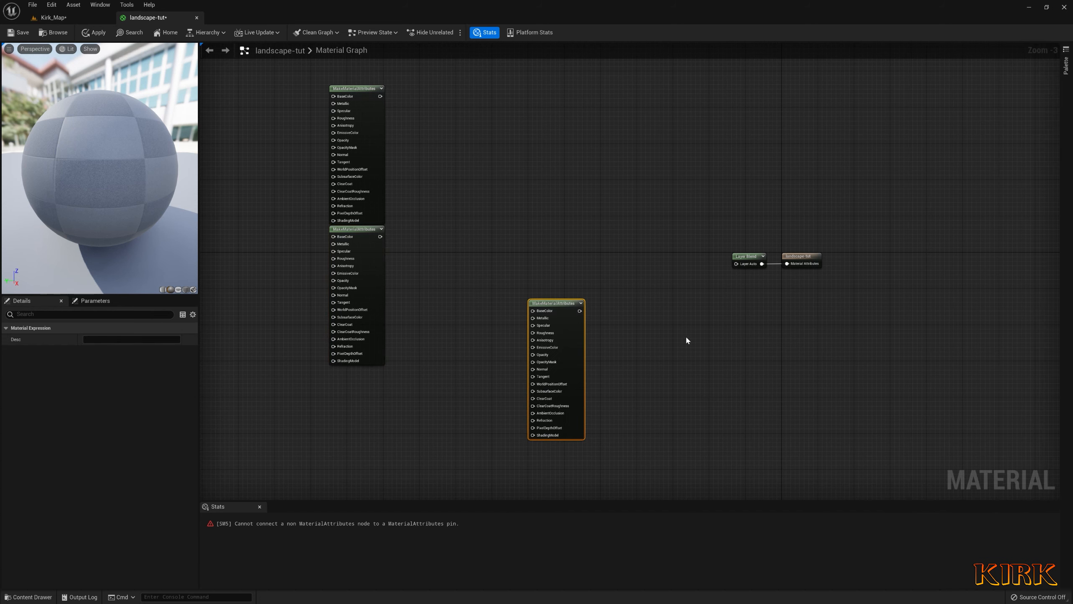
pyautogui.rightClick(634, 295)
pyautogui.write('jabfdia')
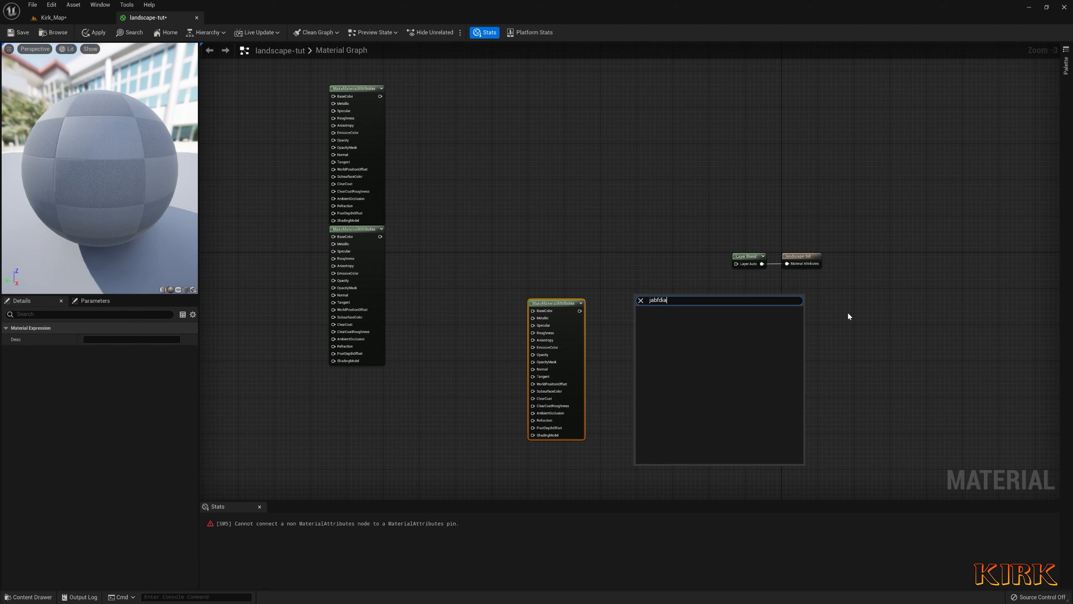
pyautogui.click(678, 243)
# Stack the third MakeMaterialAttributes node below the second and leave small even gaps between all three
pyautogui.moveTo(557, 307); pyautogui.dragTo(357, 372)
pyautogui.click(399, 373)
pyautogui.moveTo(414, 295); pyautogui.dragTo(631, 313, button='right')
pyautogui.moveTo(423, 379)
pyautogui.mouseDown(button='right')
pyautogui.moveTo(383, 307)
pyautogui.moveTo(429, 377)
pyautogui.mouseUp(button='right')
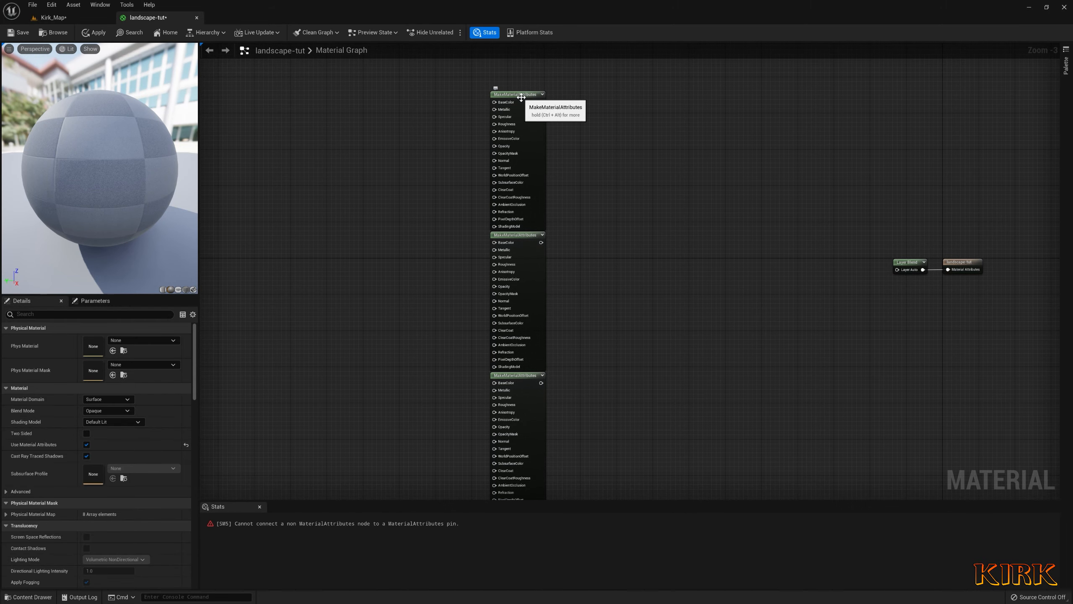
pyautogui.moveTo(522, 141); pyautogui.dragTo(521, 137)
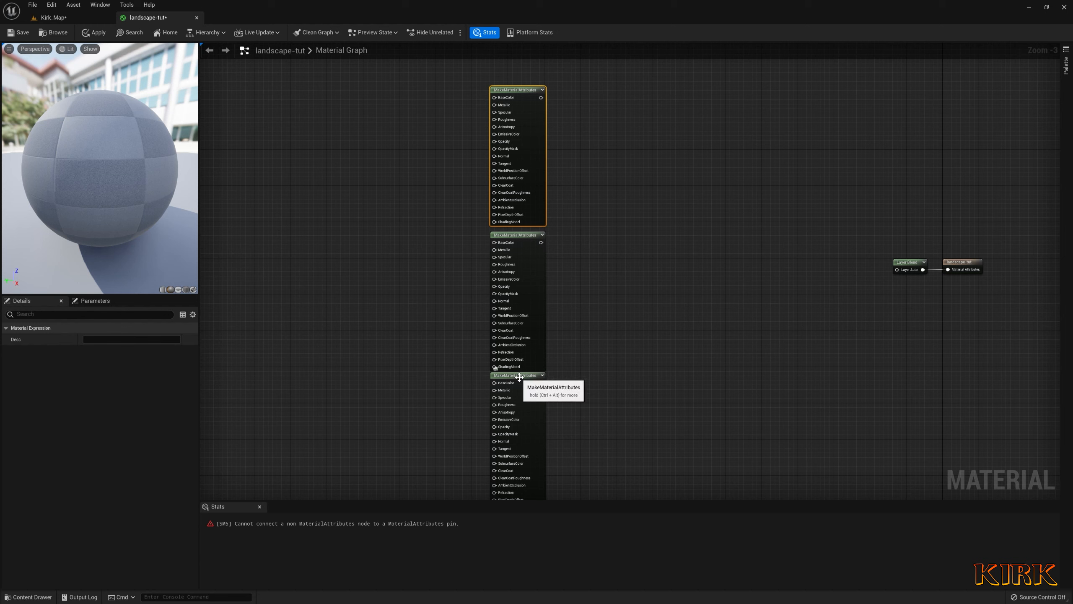
pyautogui.moveTo(520, 381); pyautogui.dragTo(520, 386)
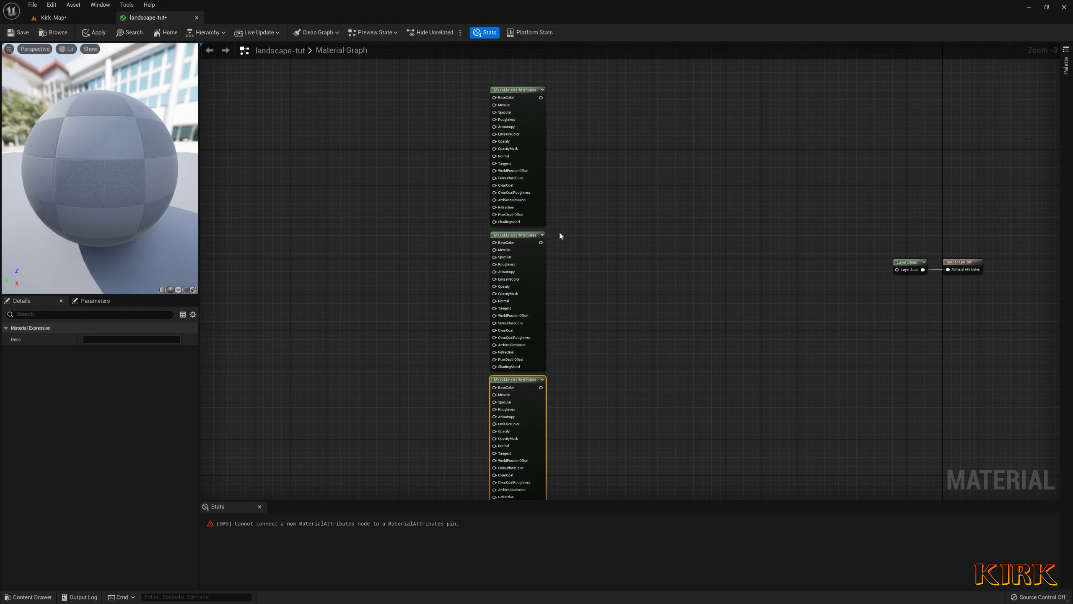
# Add a Constant3Vector node beside the first MakeMaterialAttributes node and duplicate it for the other two
pyautogui.moveTo(423, 195); pyautogui.dragTo(442, 246, button='right')
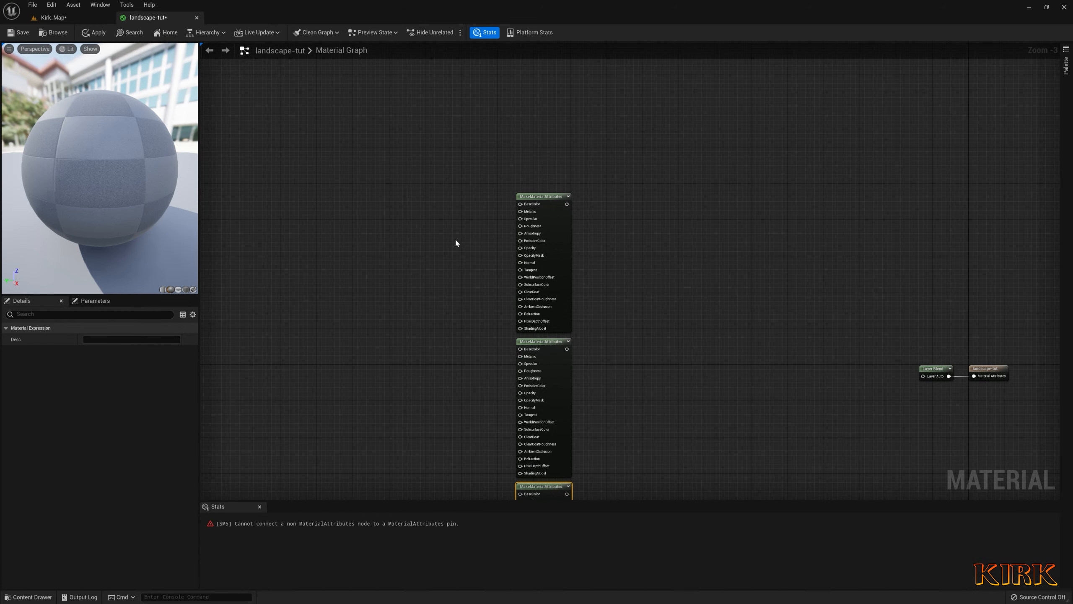
pyautogui.click(457, 209)
pyautogui.moveTo(475, 217); pyautogui.dragTo(453, 191)
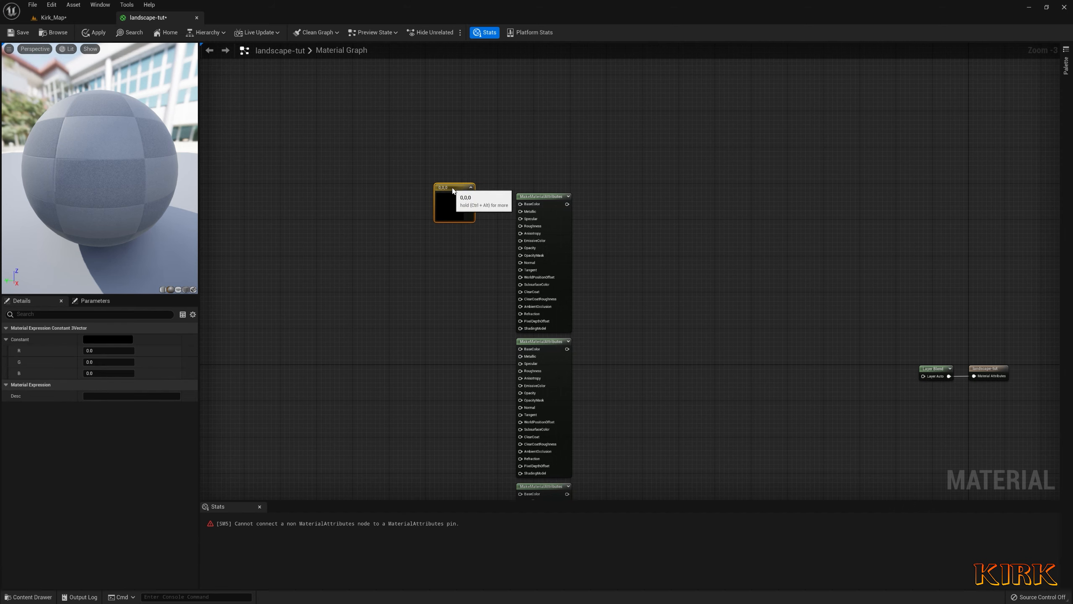
pyautogui.moveTo(461, 294); pyautogui.dragTo(412, 271, button='right')
pyautogui.hotkey('ctrl', 'd')
pyautogui.click(440, 423)
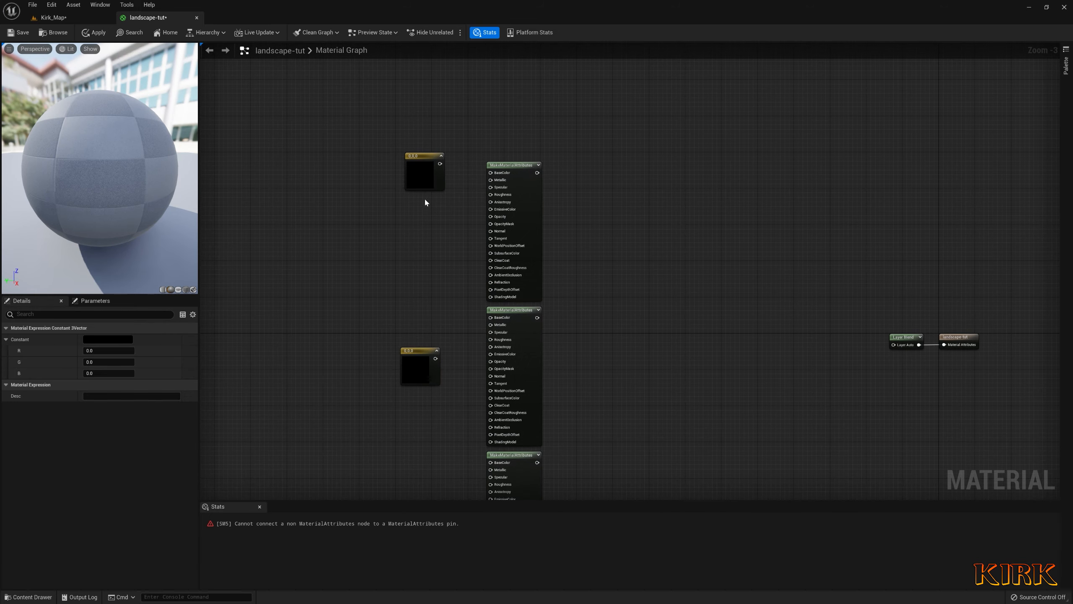
# Reposition the first Constant3Vector node so it sits level with the top of the first MakeMaterialAttributes node
pyautogui.moveTo(428, 157)
pyautogui.mouseDown()
pyautogui.moveTo(437, 167)
pyautogui.moveTo(428, 171)
pyautogui.mouseUp()
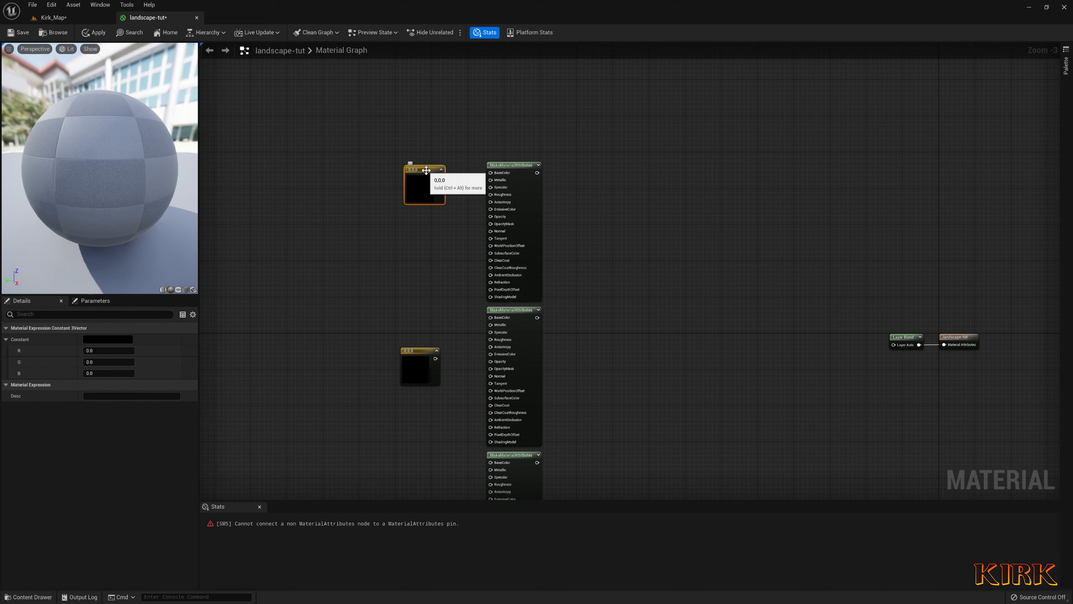
pyautogui.moveTo(427, 172); pyautogui.dragTo(399, 163)
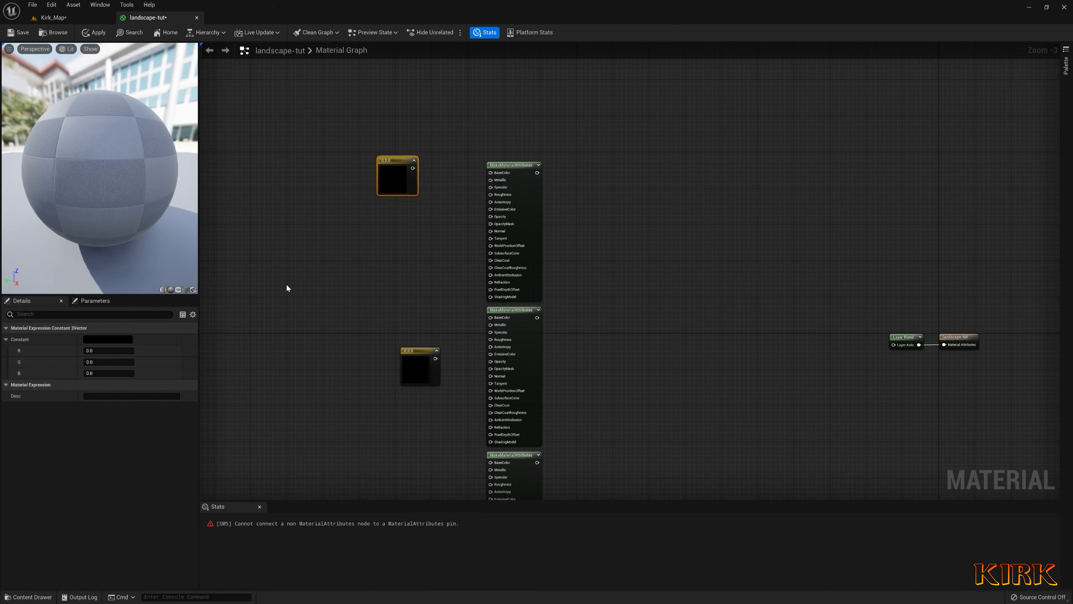
pyautogui.click(109, 351)
pyautogui.click(406, 200)
pyautogui.moveTo(409, 159); pyautogui.dragTo(430, 157)
# Set the R, G and B values of the first Constant3Vector to 1 to make it white
pyautogui.click(108, 352)
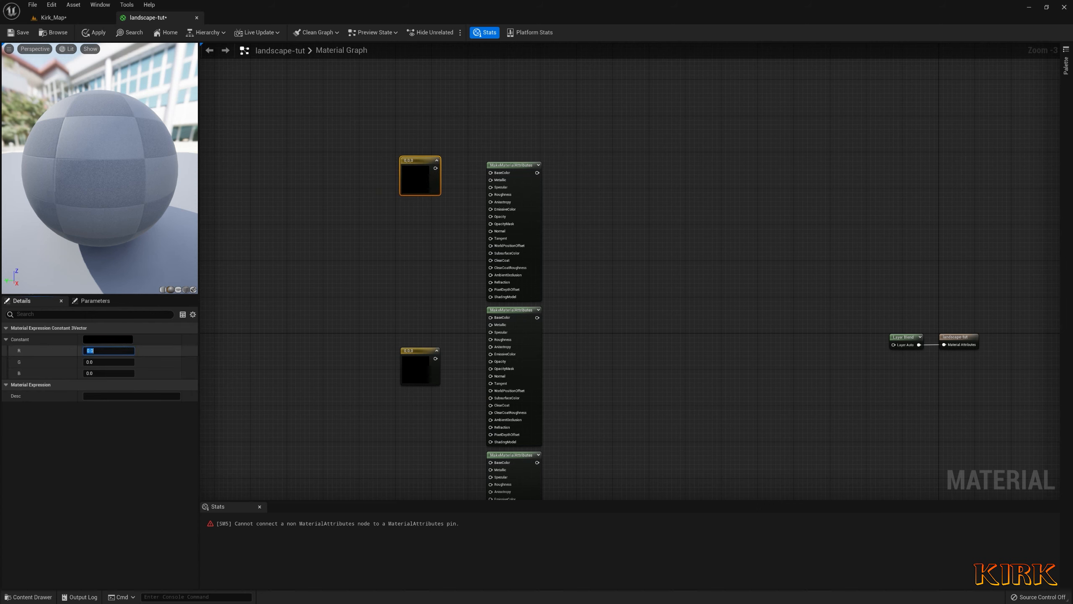
pyautogui.write('1')
pyautogui.press('Tab')
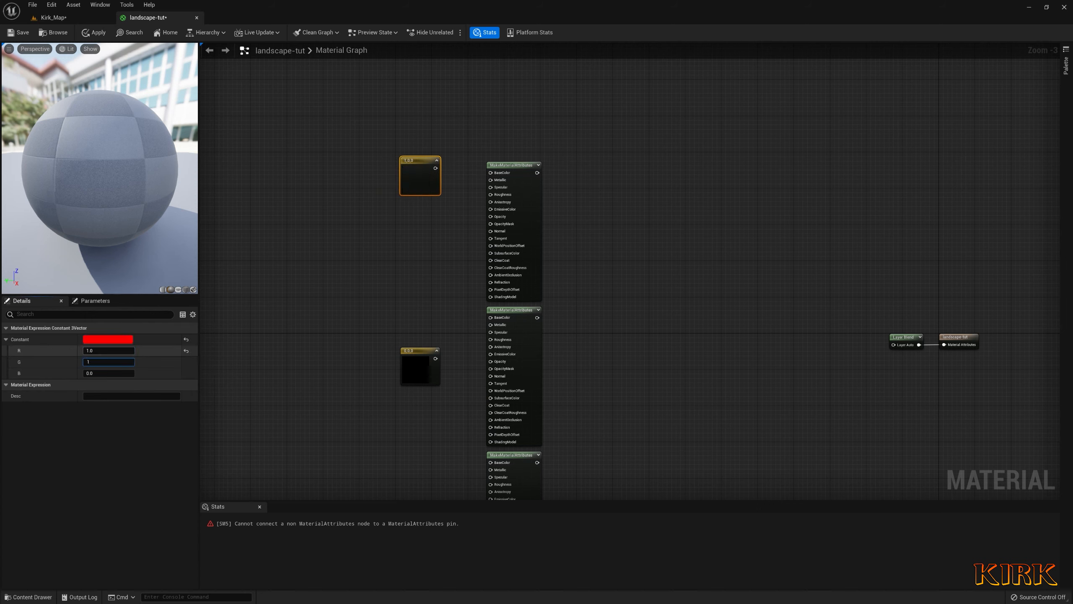
pyautogui.write('1')
pyautogui.press('Tab')
pyautogui.write('1')
pyautogui.click(298, 318)
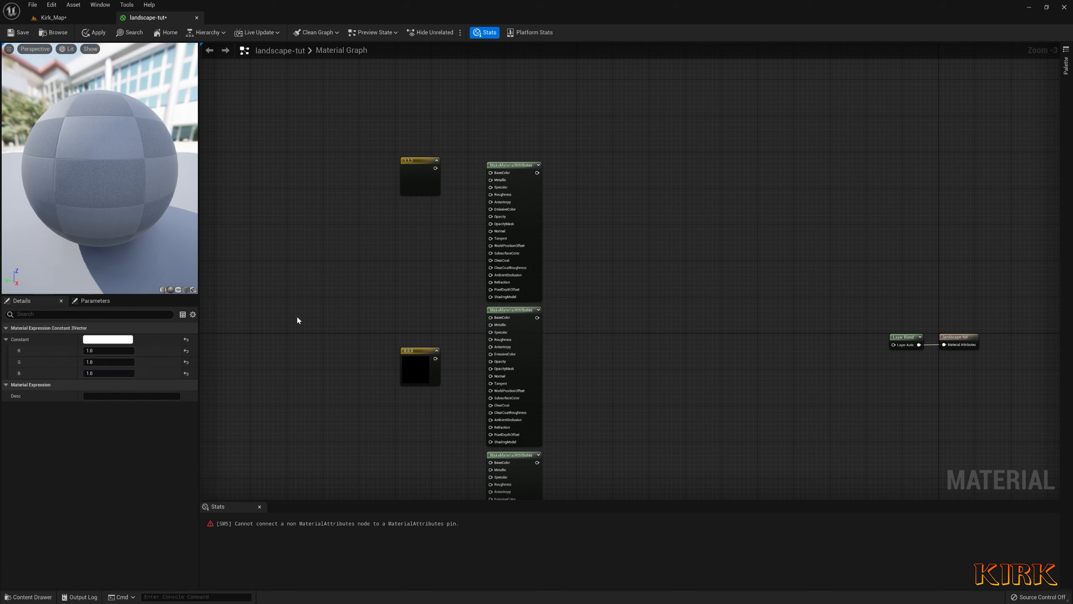
# Connect the white Constant3Vector to BaseColor of the first MakeMaterialAttributes node and move it right against that node
pyautogui.moveTo(436, 168); pyautogui.dragTo(496, 174)
pyautogui.moveTo(421, 167); pyautogui.dragTo(465, 171)
pyautogui.moveTo(445, 256); pyautogui.dragTo(421, 197, button='right')
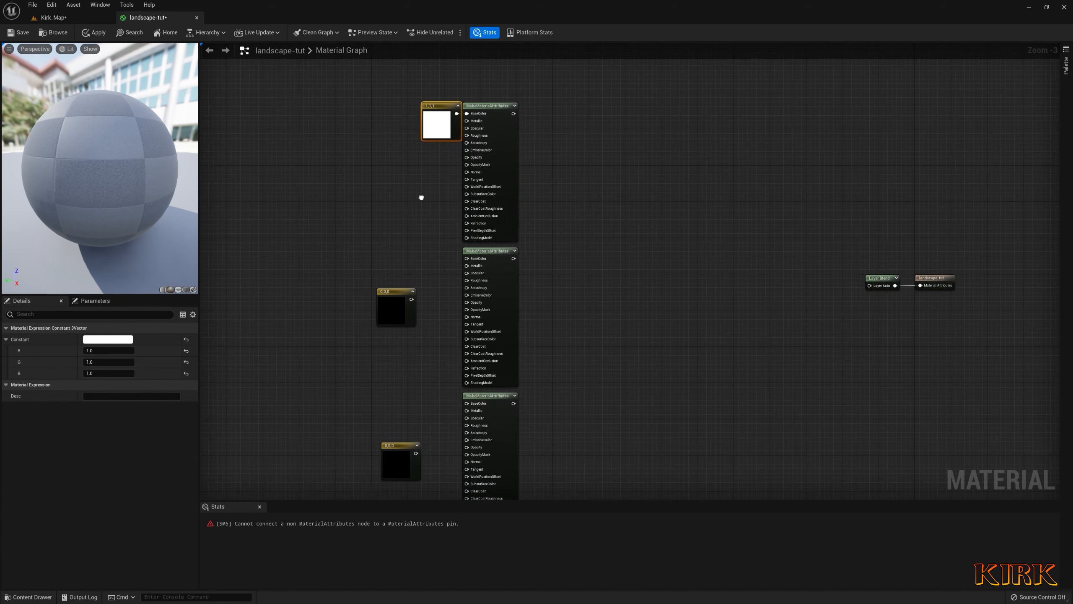
# Set the second Constant3Vector to brown (R 0.22743, G 0.144257, B 0.043), connect it to BaseColor of the second MakeMaterialAttributes node and place it alongside
pyautogui.moveTo(402, 296); pyautogui.dragTo(375, 259)
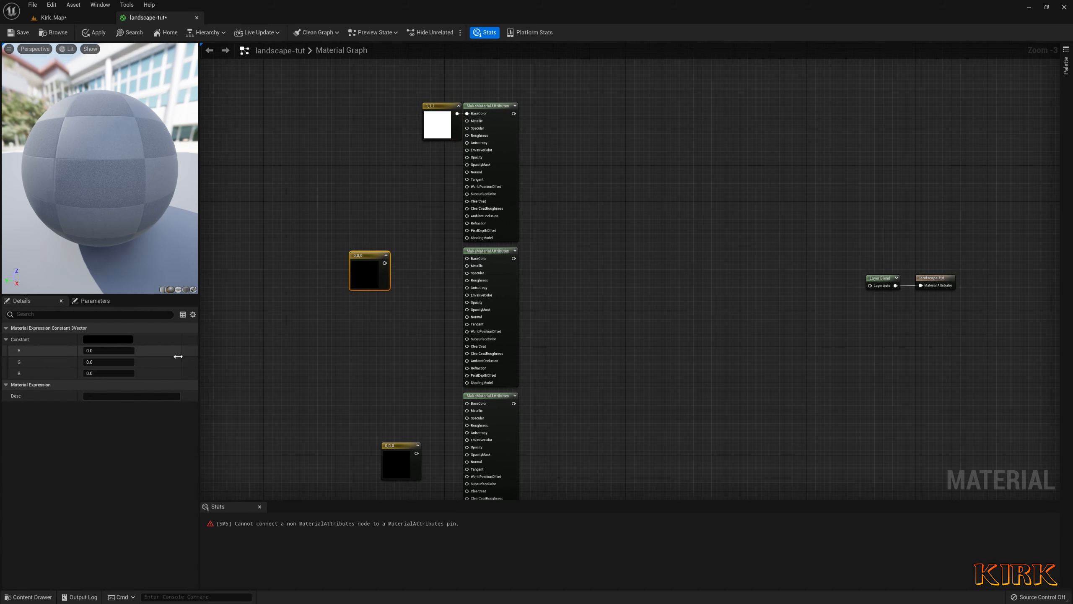
pyautogui.click(110, 340)
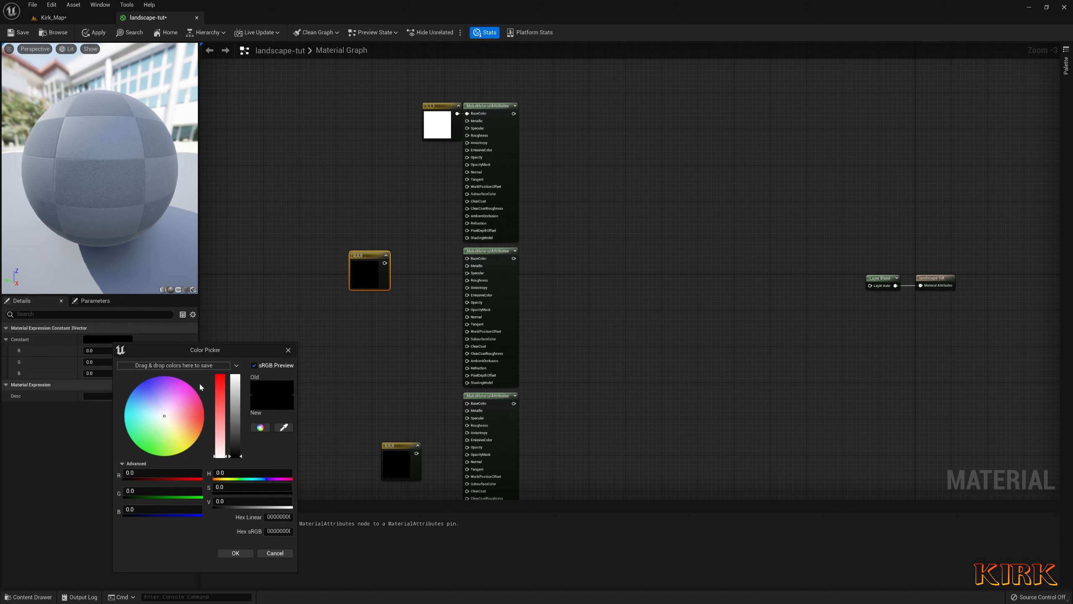
pyautogui.click(179, 423)
pyautogui.moveTo(179, 421); pyautogui.dragTo(192, 434)
pyautogui.click(235, 414)
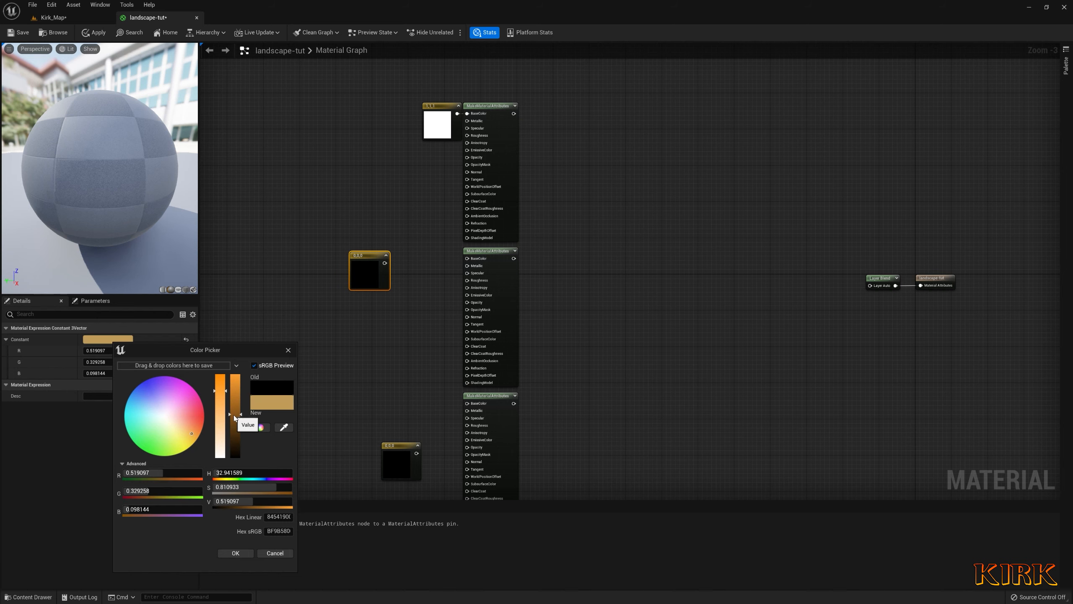
pyautogui.moveTo(235, 428); pyautogui.dragTo(235, 438)
pyautogui.click(235, 553)
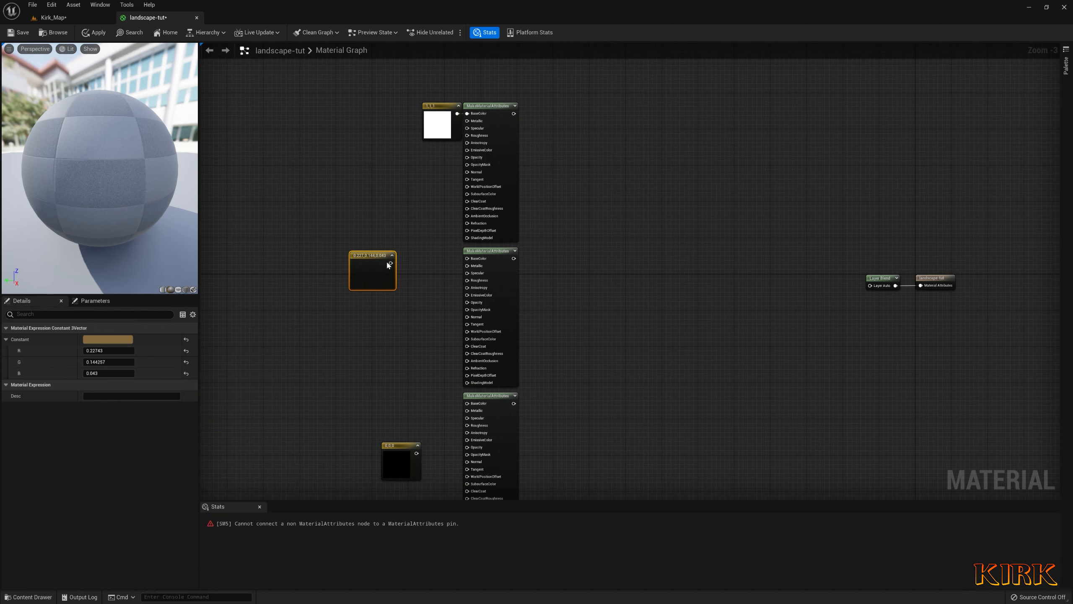
pyautogui.moveTo(393, 265); pyautogui.dragTo(467, 258)
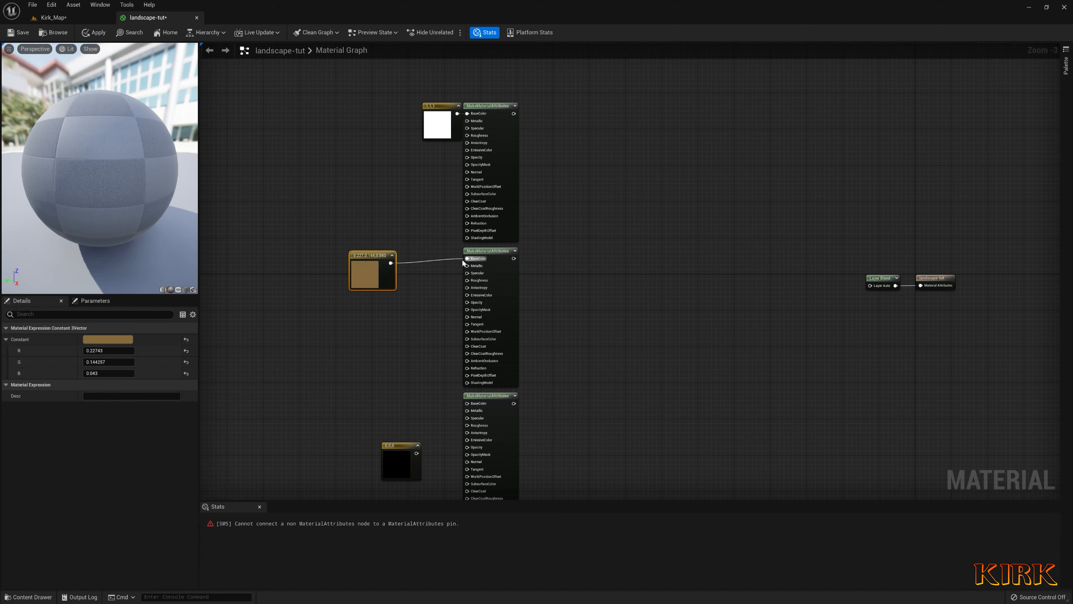
pyautogui.moveTo(383, 262); pyautogui.dragTo(445, 257)
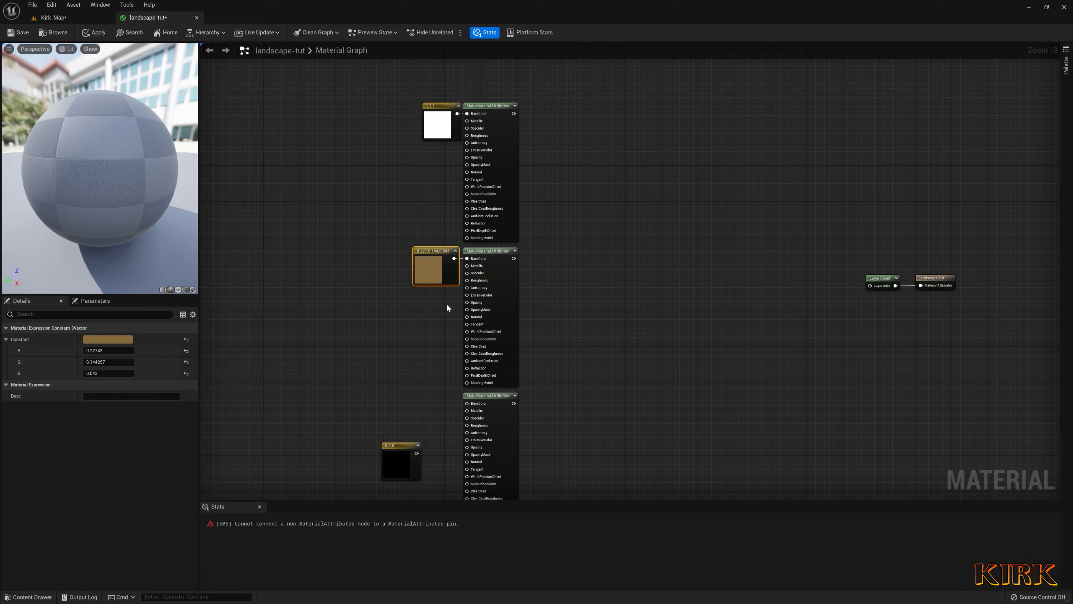
# Set the G value of the third Constant3Vector to 1 to make it green
pyautogui.moveTo(448, 355); pyautogui.dragTo(395, 242, button='right')
pyautogui.click(355, 331)
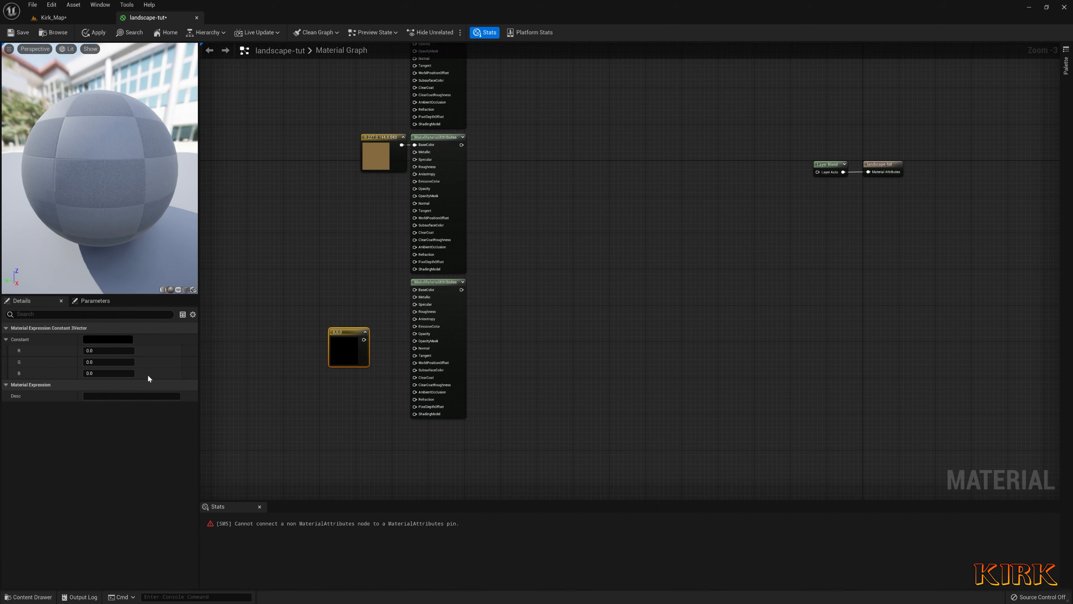
pyautogui.click(108, 362)
pyautogui.write('1')
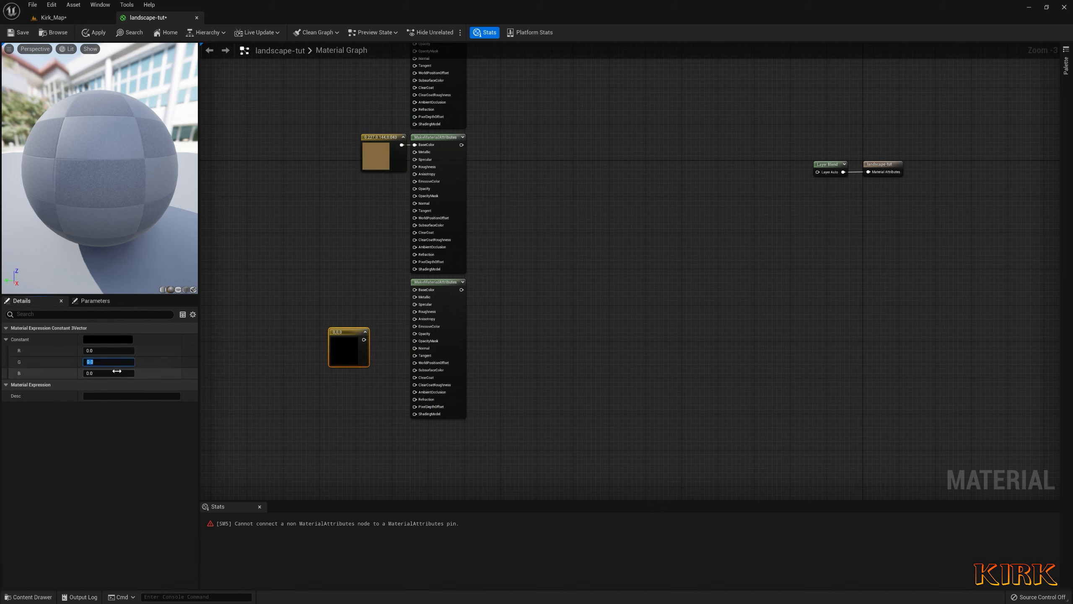
pyautogui.press('Return')
pyautogui.click(305, 356)
pyautogui.click(349, 351)
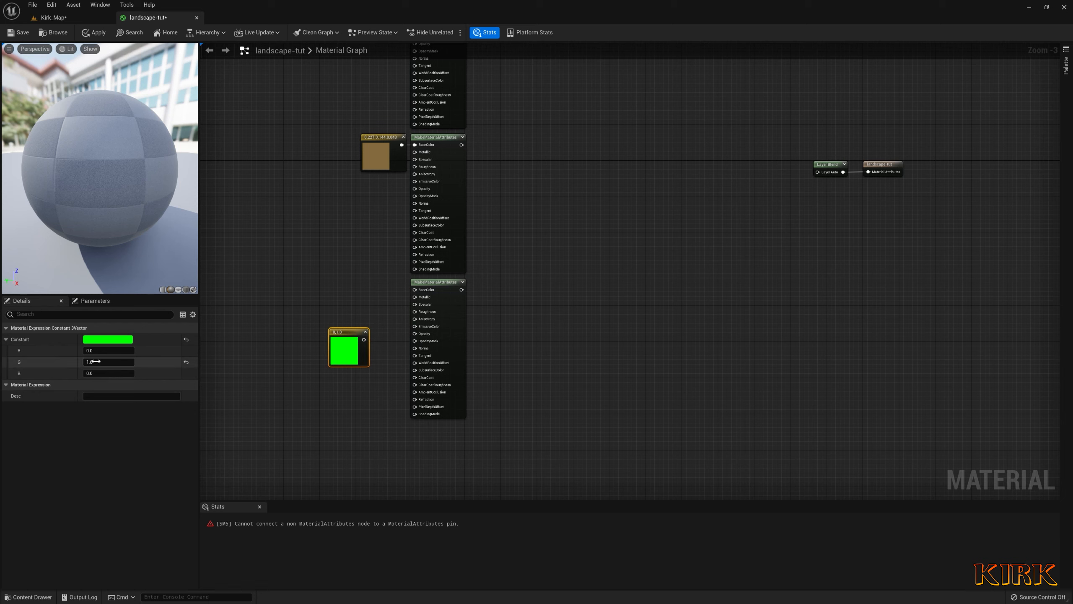
# Darken the green Constant3Vector to G 0.498264 and connect it to BaseColor of the third MakeMaterialAttributes node, placing it right against that node
pyautogui.click(108, 339)
pyautogui.click(225, 416)
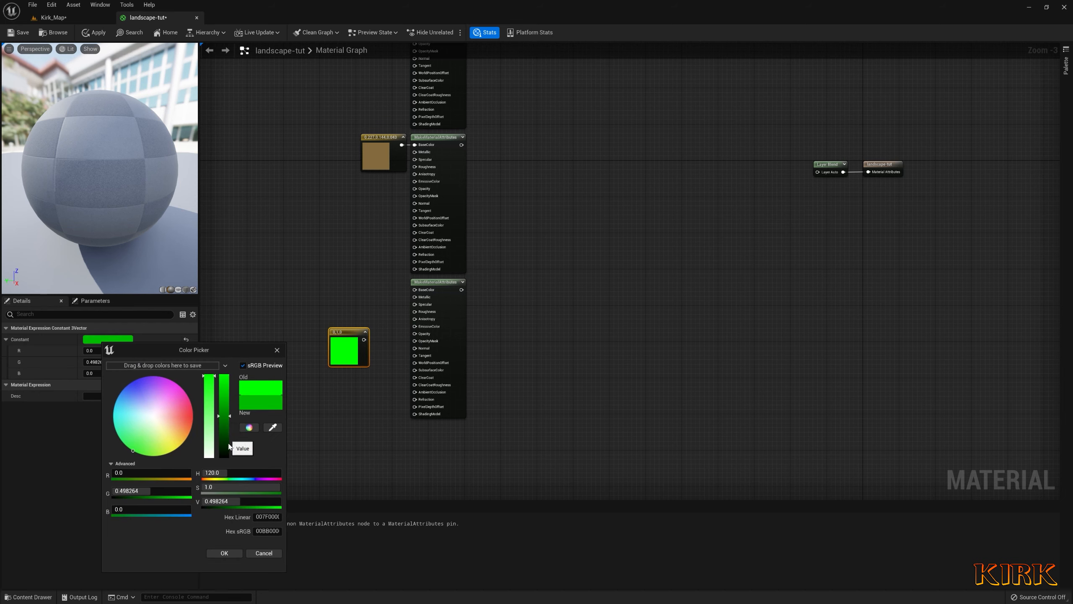
pyautogui.click(228, 553)
pyautogui.moveTo(364, 340); pyautogui.dragTo(415, 289)
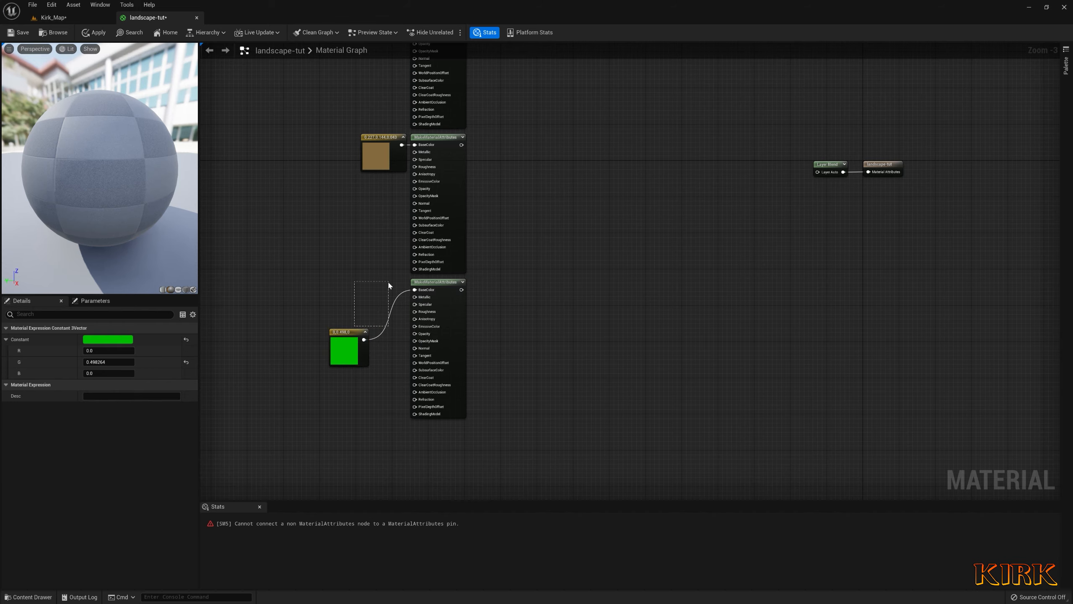
pyautogui.moveTo(364, 333); pyautogui.dragTo(373, 319)
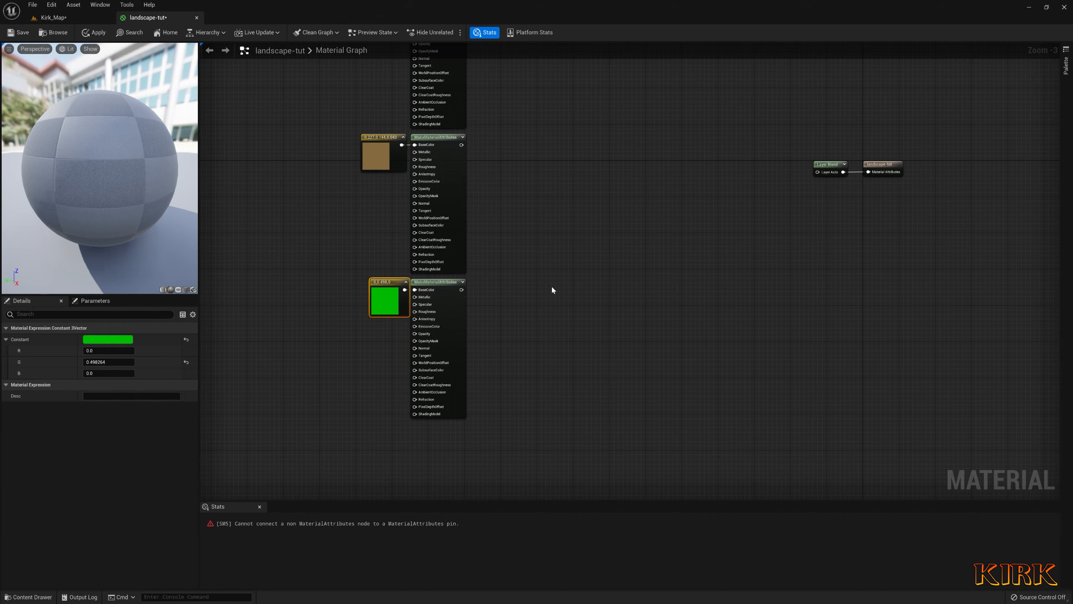
# Add a BlendMaterialAttributes node between the MakeMaterialAttributes nodes and the Layer Blend node
pyautogui.scroll(-2, 493, 402)
pyautogui.moveTo(516, 353); pyautogui.dragTo(464, 307, button='right')
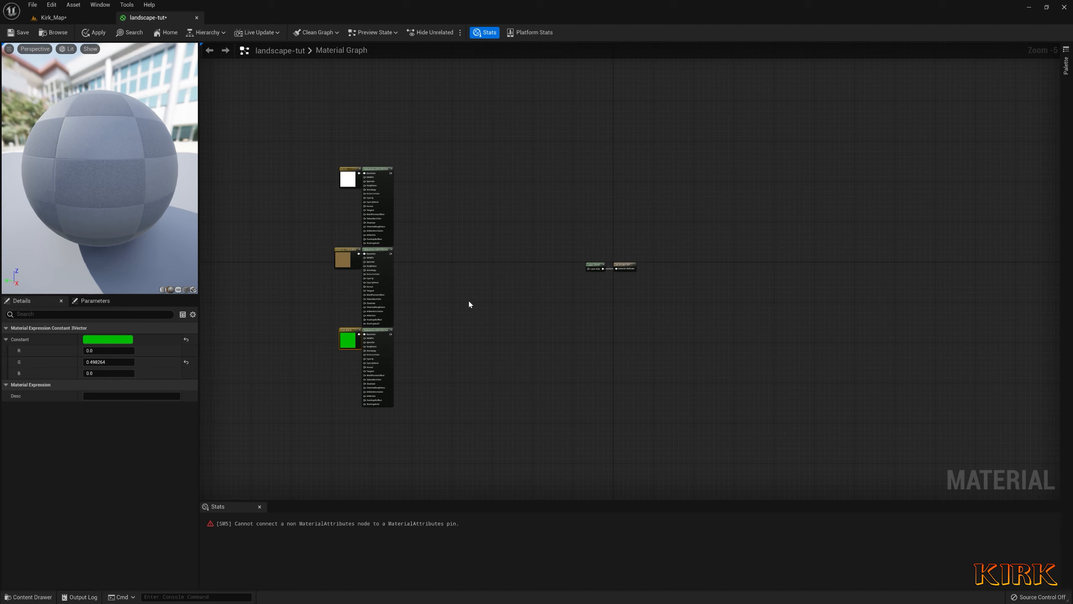
pyautogui.rightClick(459, 301)
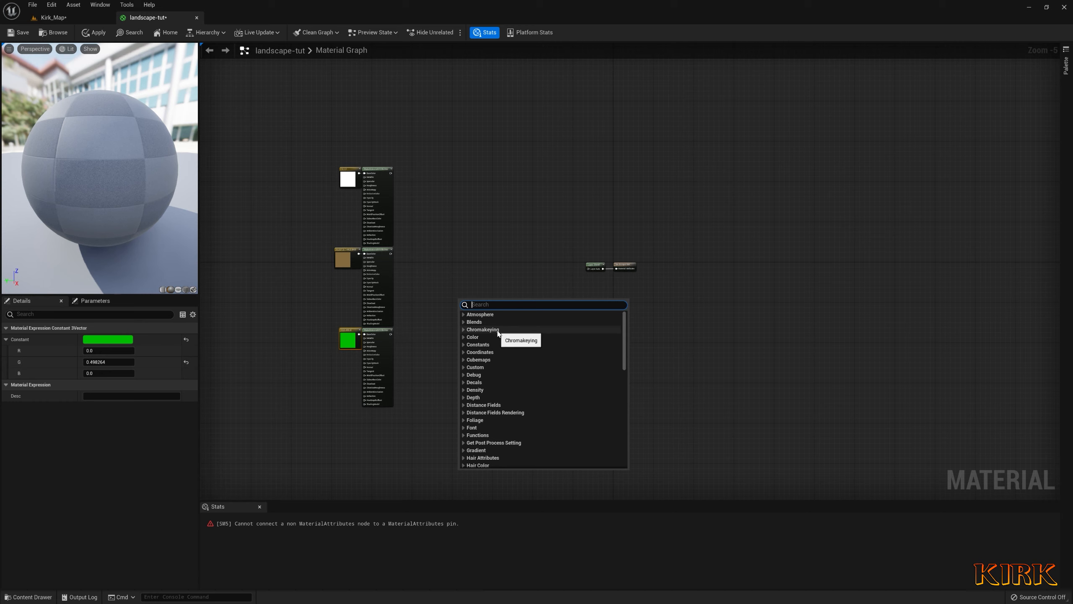
pyautogui.write('mate')
pyautogui.press('Up')
pyautogui.press('Up')
pyautogui.press('Up')
pyautogui.press('Up')
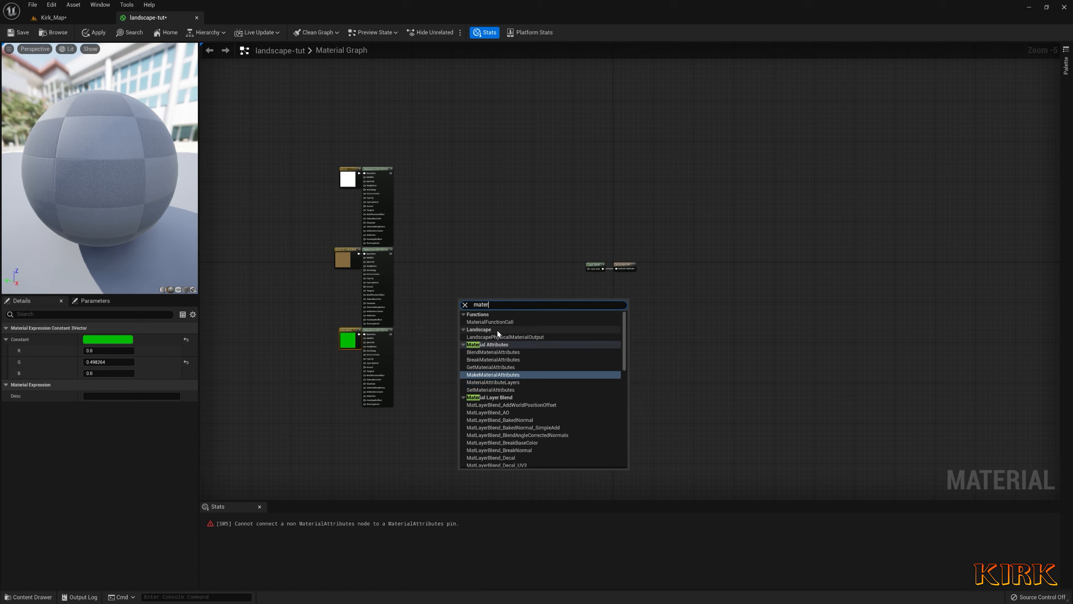
pyautogui.press('Return')
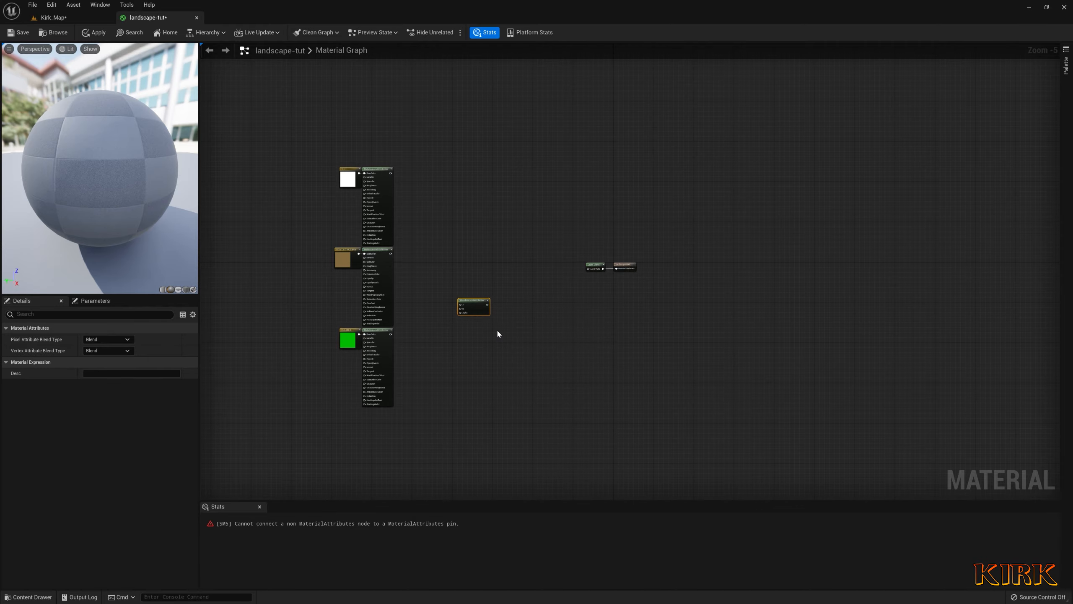
# Move the BlendMaterialAttributes node up so it sits level with the lower part of the first MakeMaterialAttributes node
pyautogui.scroll(3, 497, 334)
pyautogui.moveTo(461, 274); pyautogui.dragTo(471, 181)
pyautogui.moveTo(472, 181); pyautogui.dragTo(536, 241, button='right')
pyautogui.moveTo(536, 241); pyautogui.dragTo(658, 241)
pyautogui.moveTo(579, 248); pyautogui.dragTo(534, 212)
# Add a MatLayerBlend_Standard node below the BlendMaterialAttributes node
pyautogui.rightClick(497, 288)
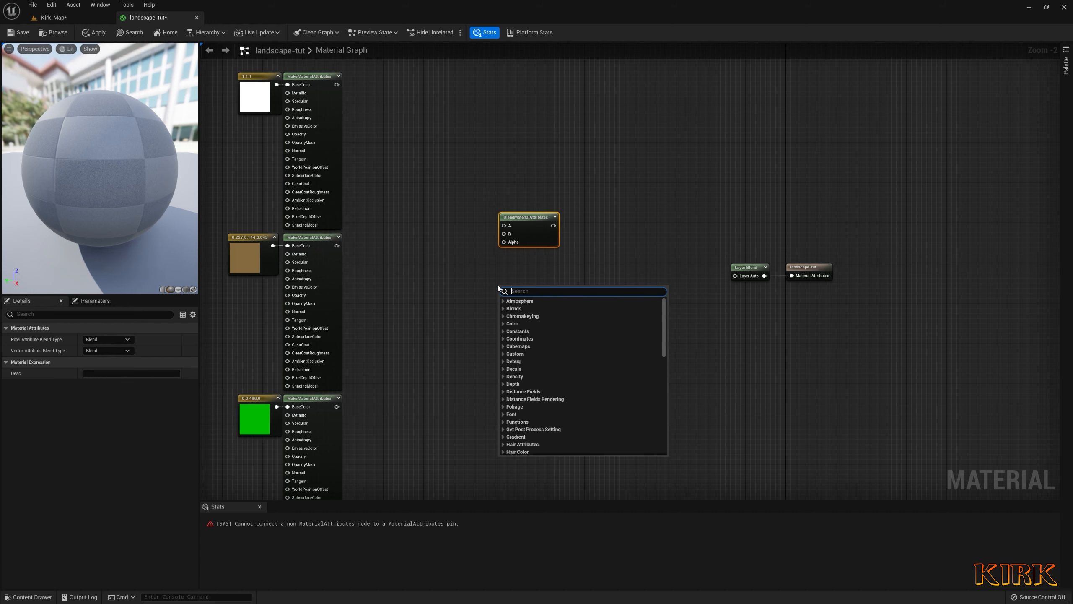
pyautogui.write('stand')
pyautogui.press('Down')
pyautogui.press('Up')
pyautogui.press('Return')
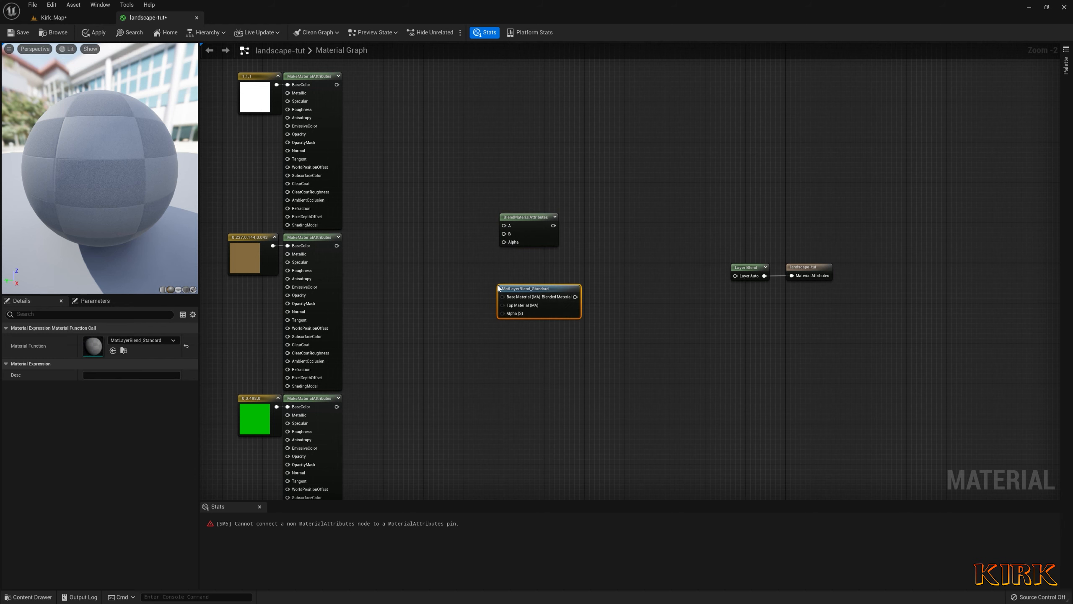
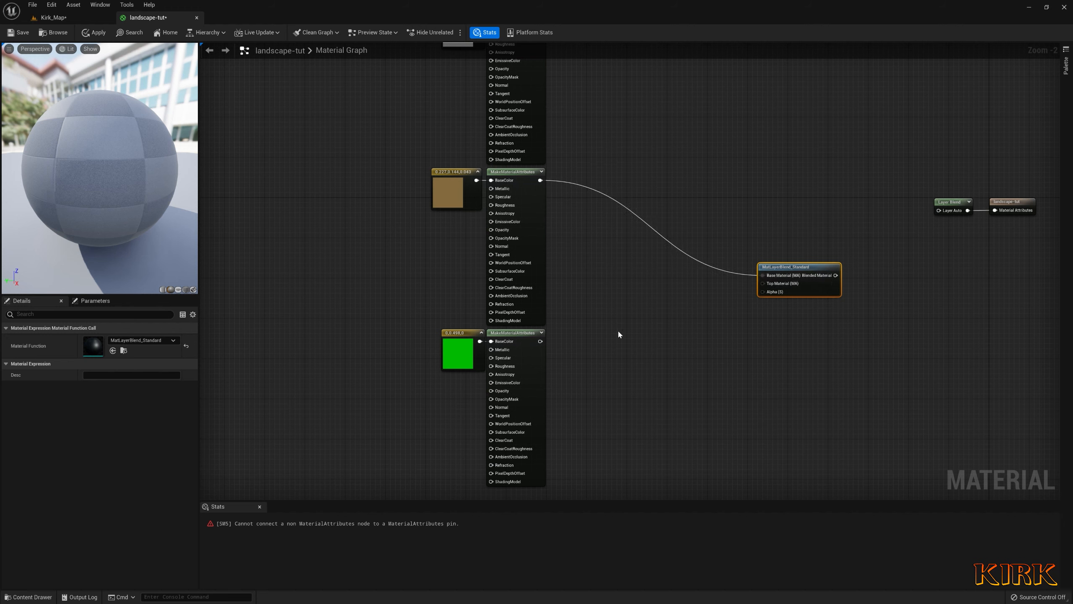
# Connect the green MakeMaterialAttributes node to Top Material of MatLayerBlend_Standard and feed its Alpha from a new SlopeMask node
pyautogui.moveTo(544, 341); pyautogui.dragTo(760, 341)
pyautogui.write('slope')
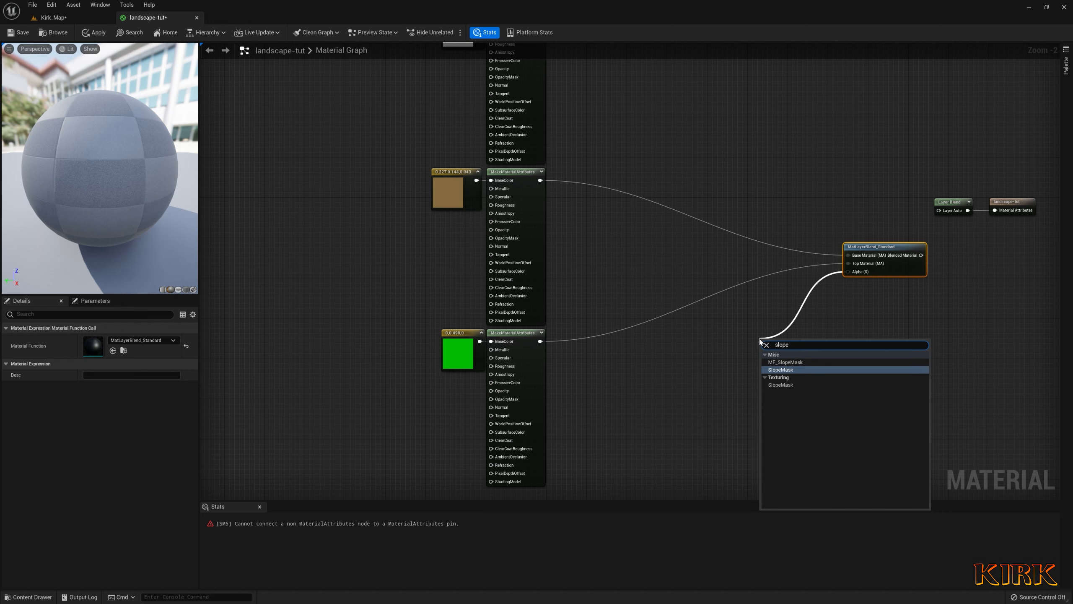
pyautogui.press('Return')
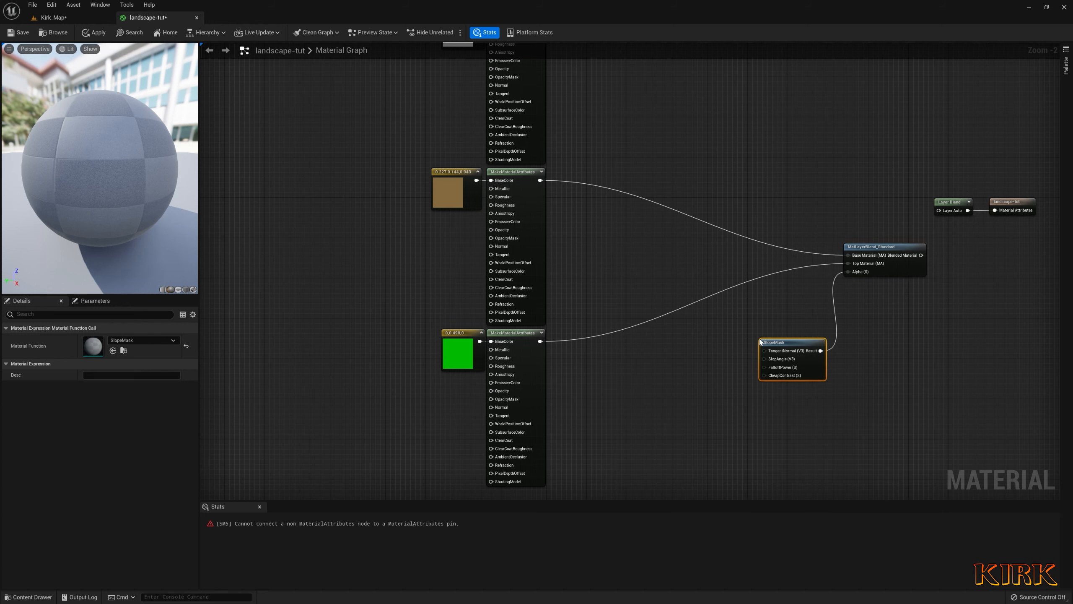
pyautogui.moveTo(799, 342); pyautogui.dragTo(773, 316)
# Preview the MatLayerBlend_Standard node in a widened preview viewport, with a cube as the preview mesh
pyautogui.moveTo(918, 330); pyautogui.dragTo(806, 334, button='right')
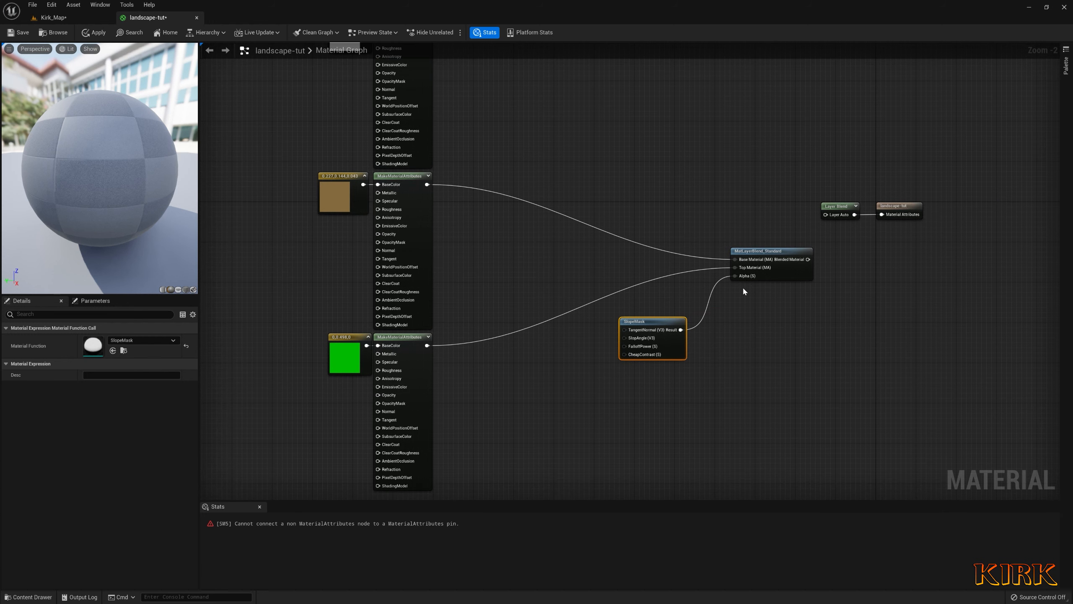
pyautogui.click(769, 258)
pyautogui.press('space')
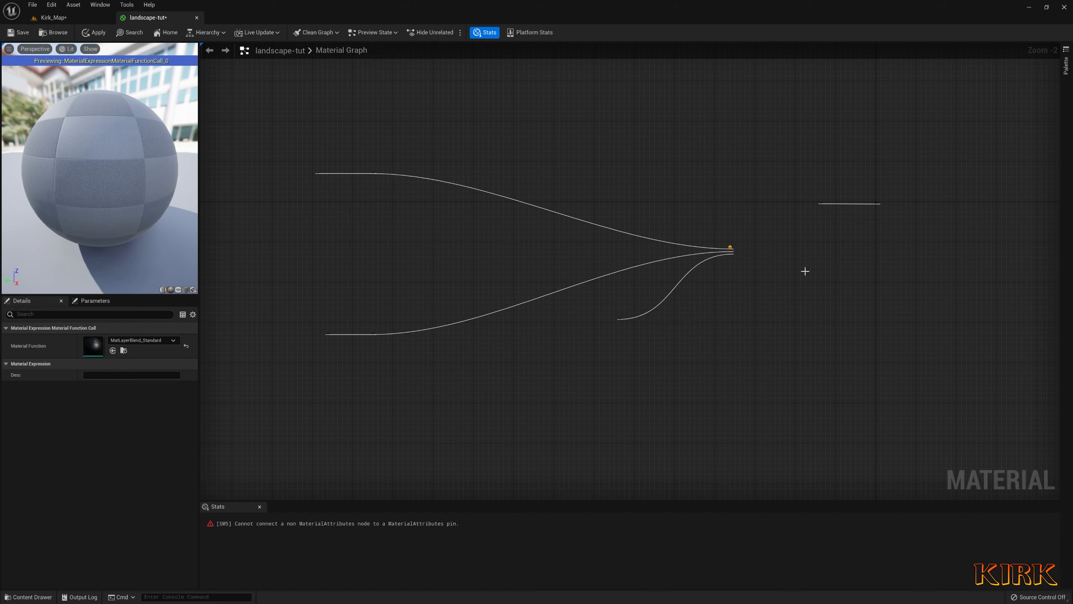
pyautogui.moveTo(200, 241); pyautogui.dragTo(318, 233)
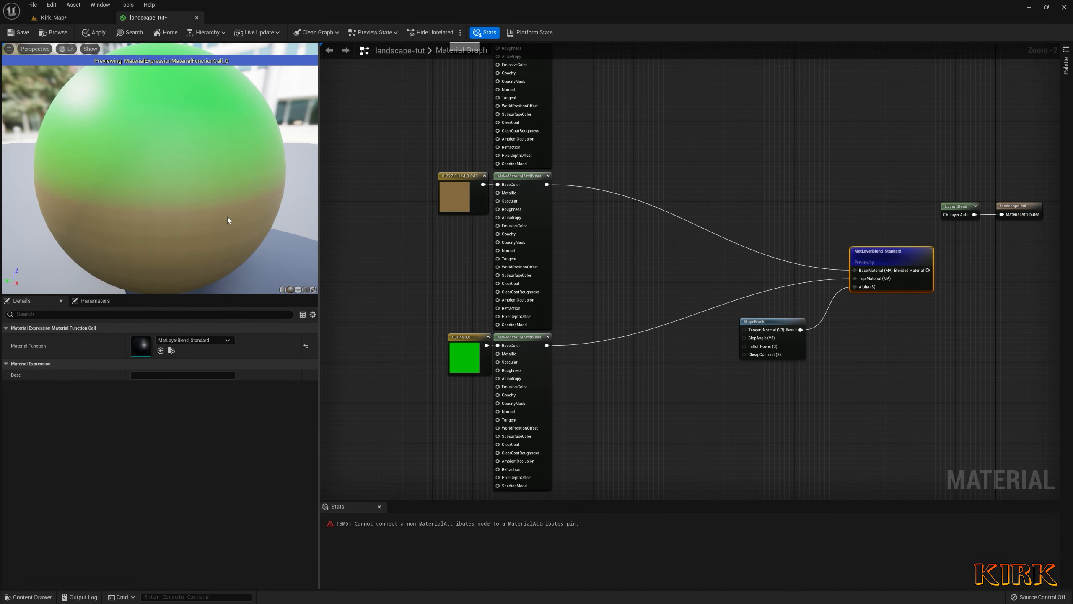
pyautogui.click(305, 290)
# Examine how the slope-based blend colours the top and side faces of the preview cube
pyautogui.moveTo(231, 241); pyautogui.dragTo(267, 270)
pyautogui.scroll(-5, 231, 241)
pyautogui.moveTo(258, 185); pyautogui.dragTo(258, 169, button='right')
pyautogui.moveTo(258, 185); pyautogui.dragTo(260, 271)
pyautogui.moveTo(258, 185)
pyautogui.mouseDown(button='right')
pyautogui.moveTo(258, 99)
pyautogui.moveTo(259, 186)
pyautogui.moveTo(259, 140)
pyautogui.moveTo(258, 186)
pyautogui.moveTo(258, 146)
pyautogui.moveTo(258, 173)
pyautogui.mouseUp(button='right')
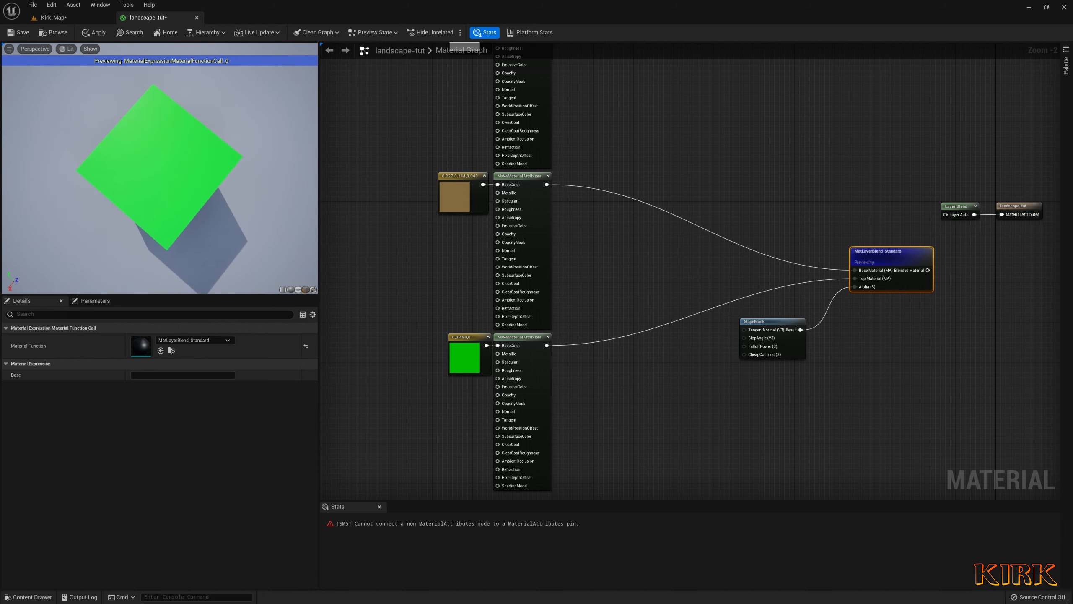
pyautogui.moveTo(259, 173); pyautogui.dragTo(203, 178)
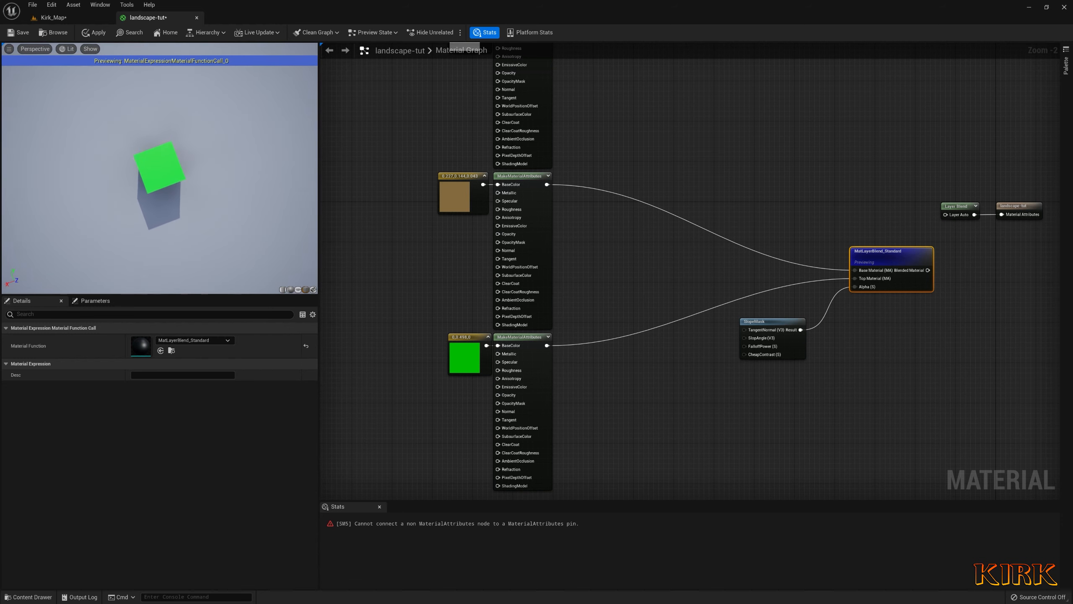
pyautogui.moveTo(203, 178); pyautogui.dragTo(161, 182)
pyautogui.moveTo(160, 182)
pyautogui.mouseDown(button='right')
pyautogui.moveTo(160, 157)
pyautogui.moveTo(161, 188)
pyautogui.mouseUp(button='right')
pyautogui.moveTo(161, 189); pyautogui.dragTo(152, 138)
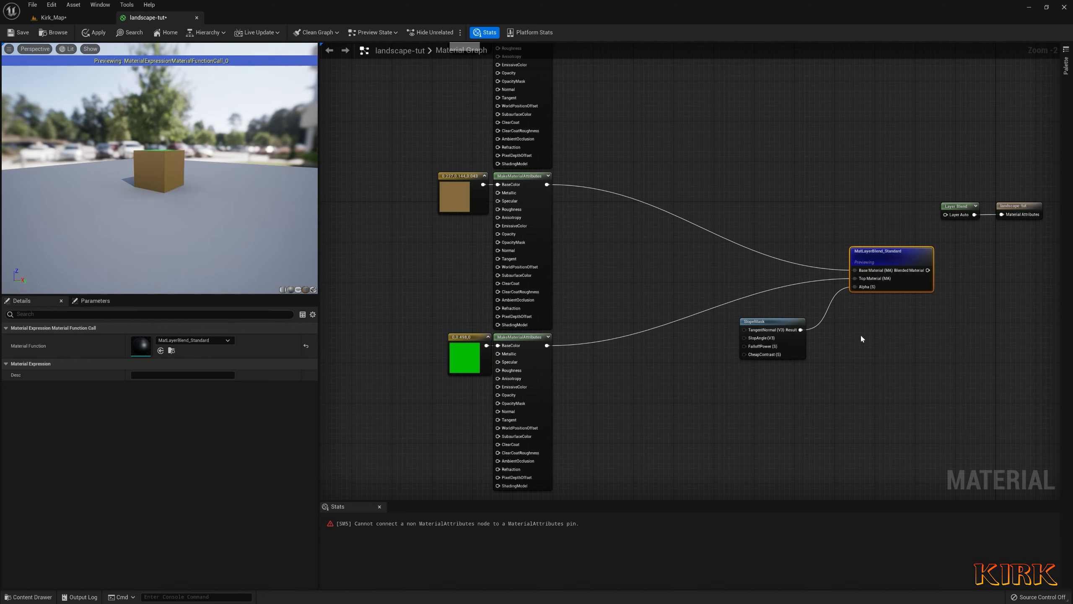
# Stop previewing the MatLayerBlend_Standard node and move the SlopeMask node closer beneath it
pyautogui.rightClick(898, 259)
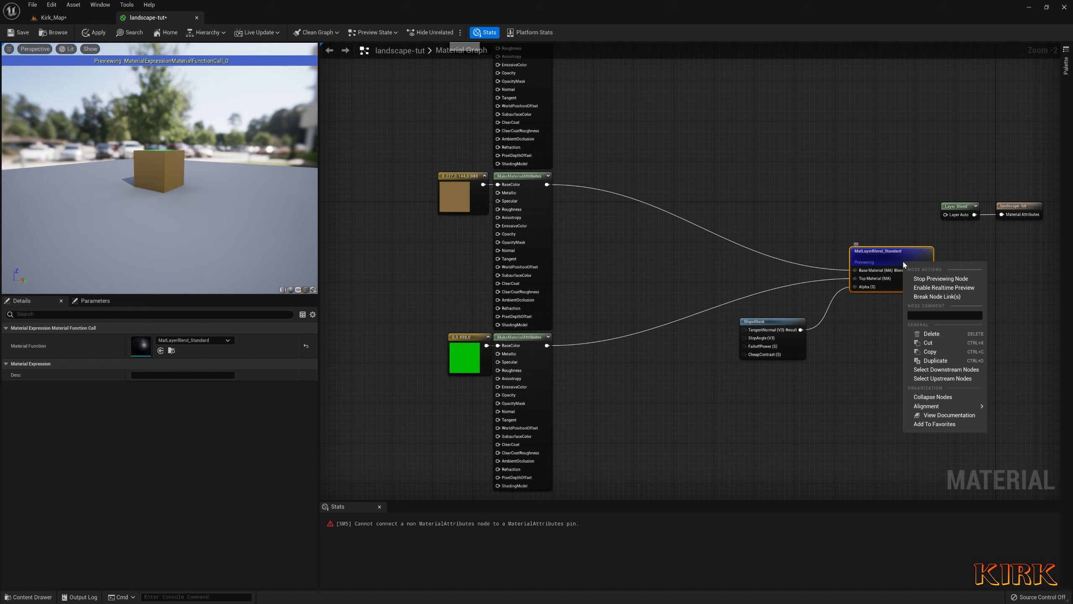
pyautogui.click(941, 279)
pyautogui.moveTo(784, 322)
pyautogui.mouseDown()
pyautogui.moveTo(812, 303)
pyautogui.moveTo(730, 327)
pyautogui.moveTo(800, 325)
pyautogui.moveTo(798, 313)
pyautogui.mouseUp()
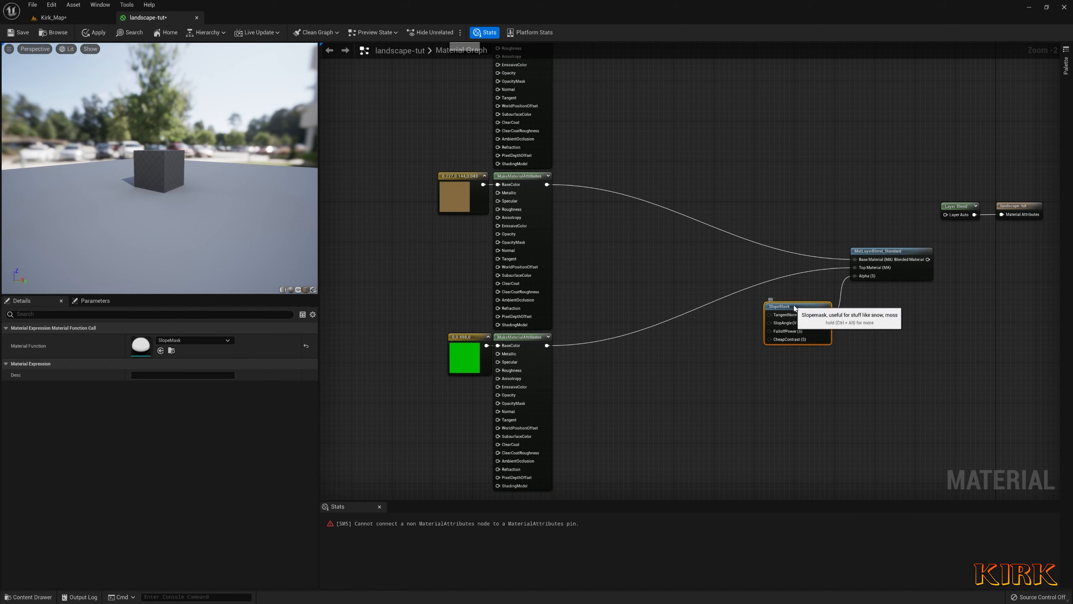
pyautogui.moveTo(793, 315); pyautogui.dragTo(808, 310)
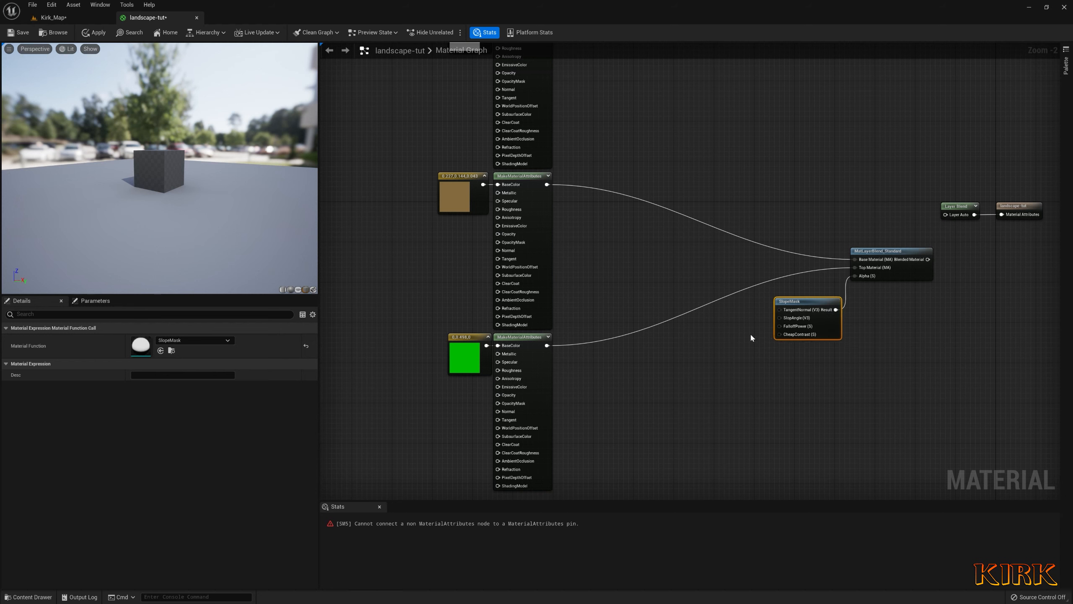
# Add a Constant3Vector node beside the SlopeMask node and connect it to the SlopeAngle input
pyautogui.click(738, 354)
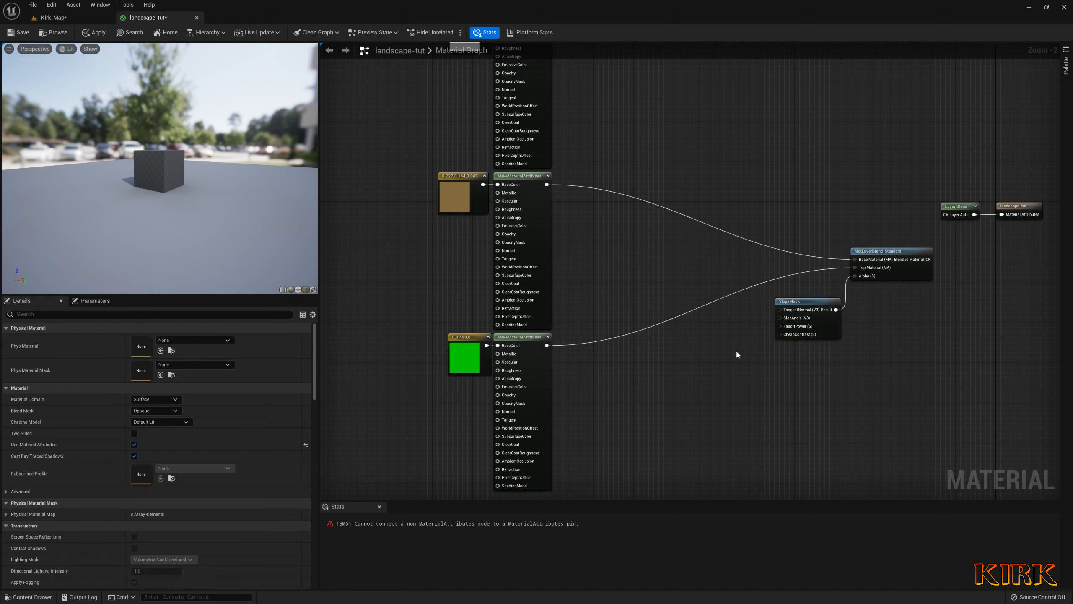
pyautogui.click(706, 313)
pyautogui.moveTo(726, 315); pyautogui.dragTo(697, 266)
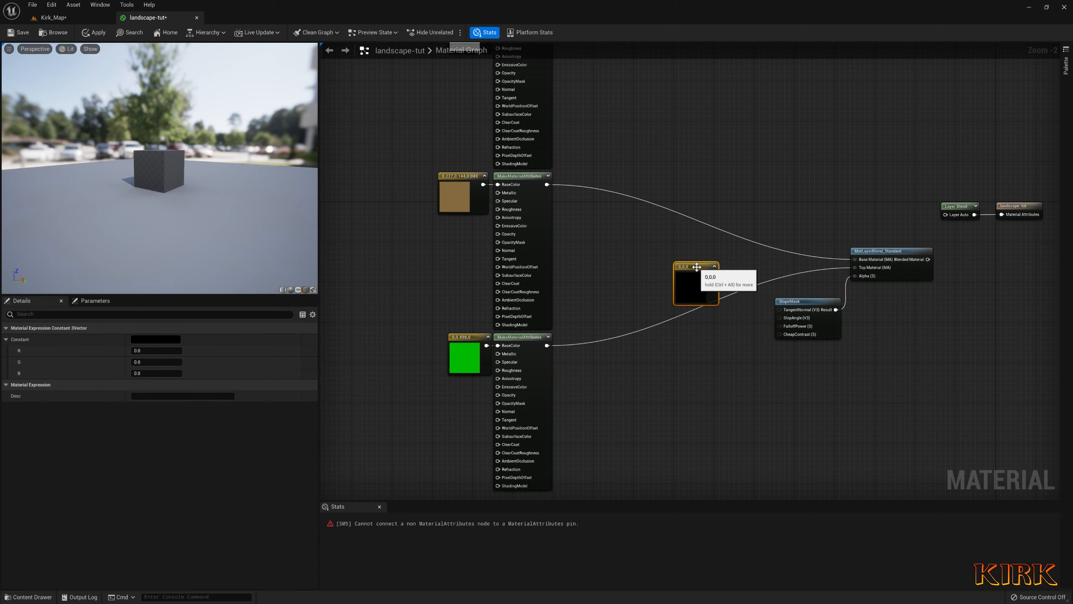
pyautogui.moveTo(696, 266)
pyautogui.mouseDown()
pyautogui.moveTo(716, 299)
pyautogui.moveTo(683, 268)
pyautogui.moveTo(663, 276)
pyautogui.moveTo(678, 278)
pyautogui.mouseUp()
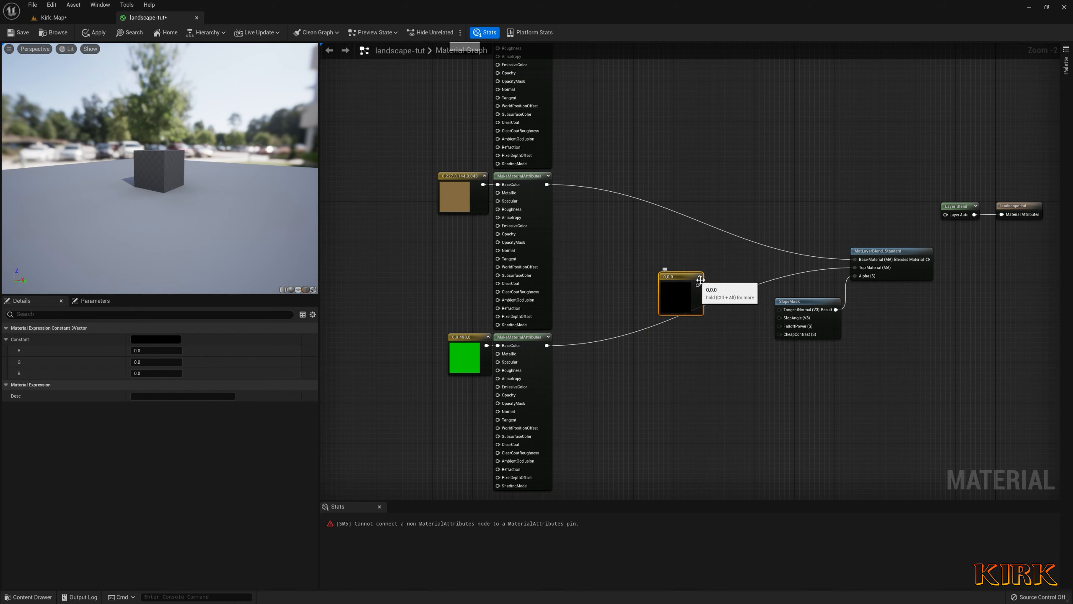
pyautogui.moveTo(688, 281); pyautogui.dragTo(738, 307)
# Preview the MatLayerBlend_Standard node again and inspect the cube with the SlopeAngle vector connected
pyautogui.rightClick(892, 254)
pyautogui.click(909, 275)
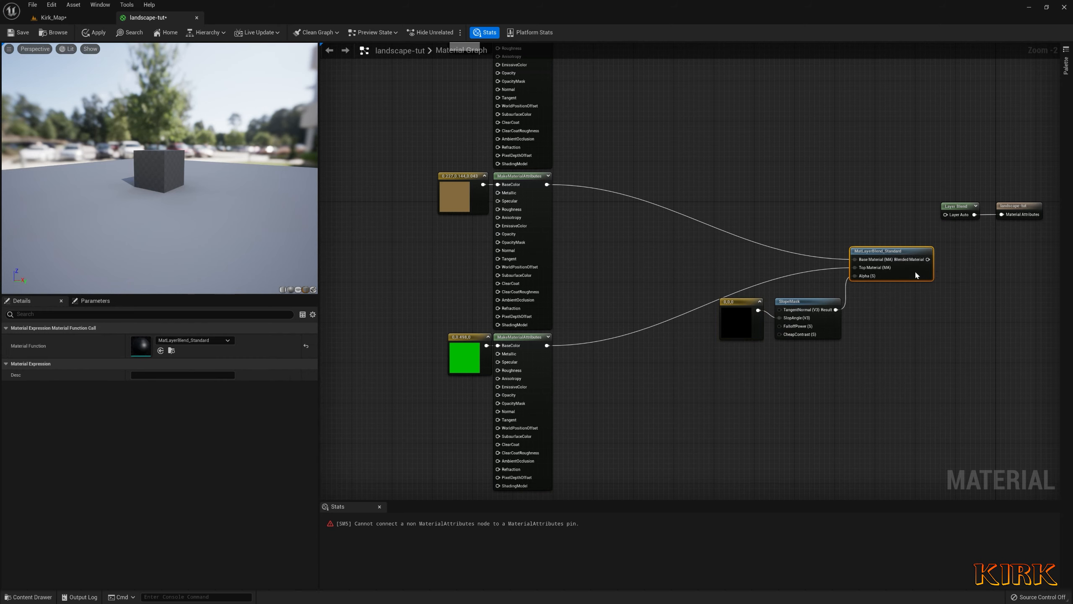
pyautogui.moveTo(186, 178); pyautogui.dragTo(304, 171)
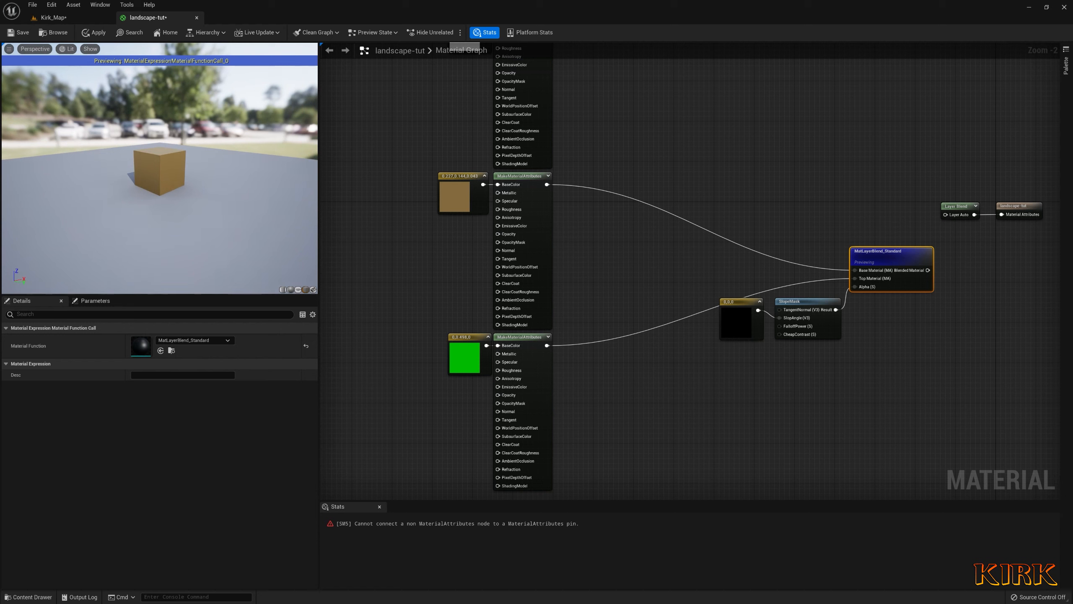
# Try the SlopeAngle vector with R set to 1 and examine the blend on the cube's faces
pyautogui.moveTo(742, 299)
pyautogui.mouseDown()
pyautogui.moveTo(655, 365)
pyautogui.moveTo(740, 306)
pyautogui.mouseUp()
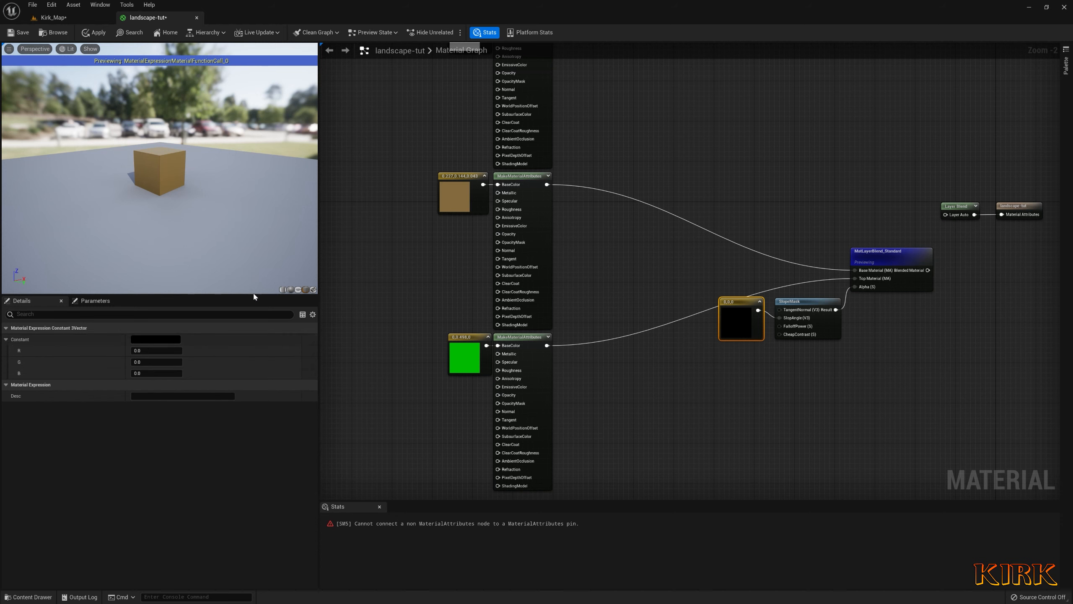
pyautogui.click(156, 353)
pyautogui.write('1')
pyautogui.press('Return')
pyautogui.click(411, 404)
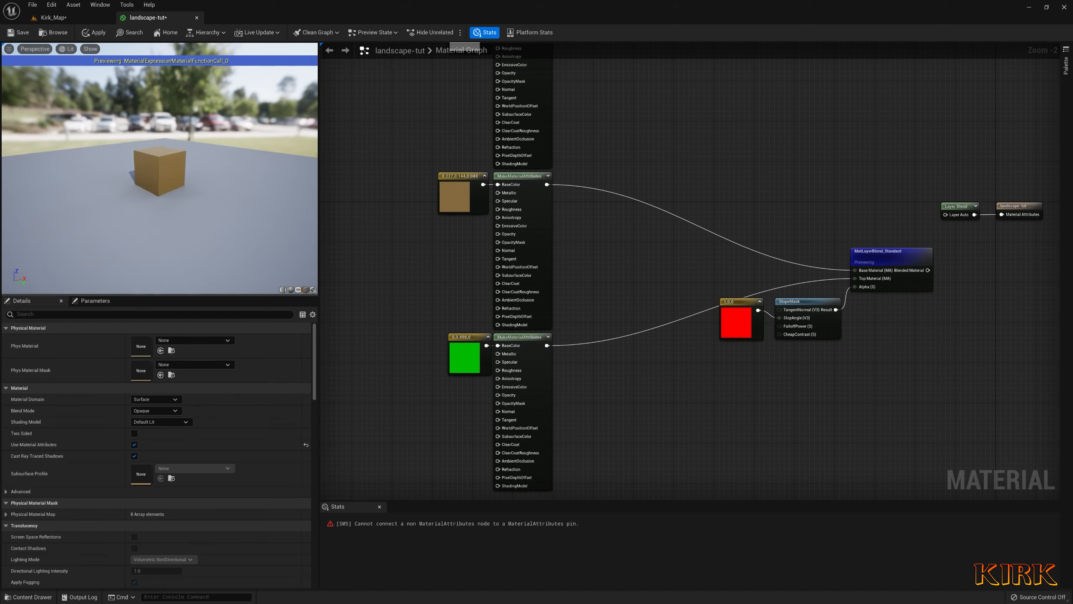
pyautogui.moveTo(191, 182); pyautogui.dragTo(139, 175)
# Reset the SlopeAngle vector's R, try G set to 1, and examine the cube's side faces
pyautogui.click(736, 315)
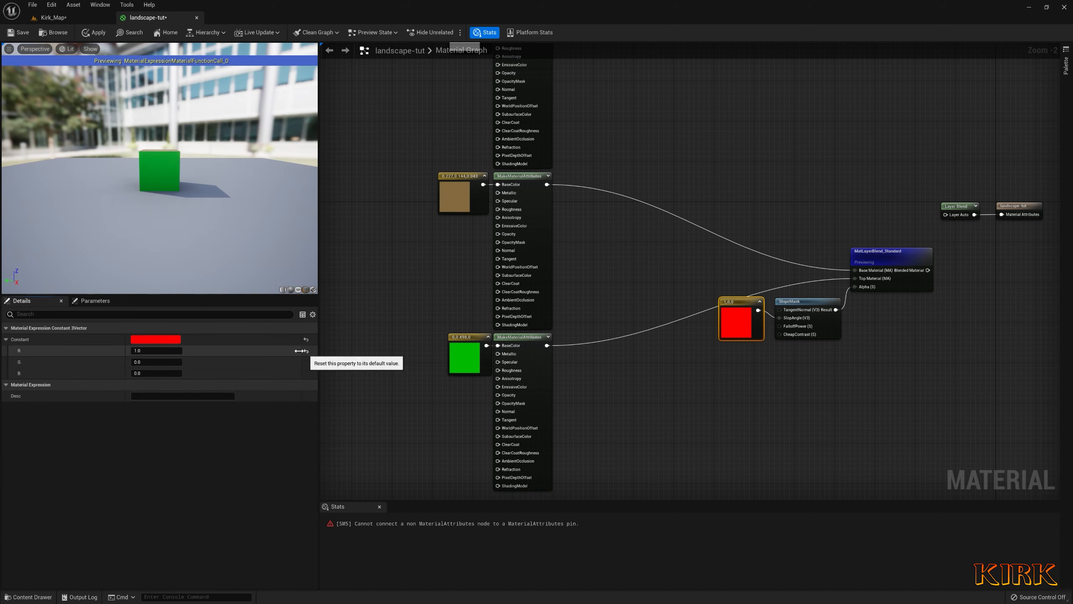
pyautogui.click(306, 352)
pyautogui.write('1')
pyautogui.press('Return')
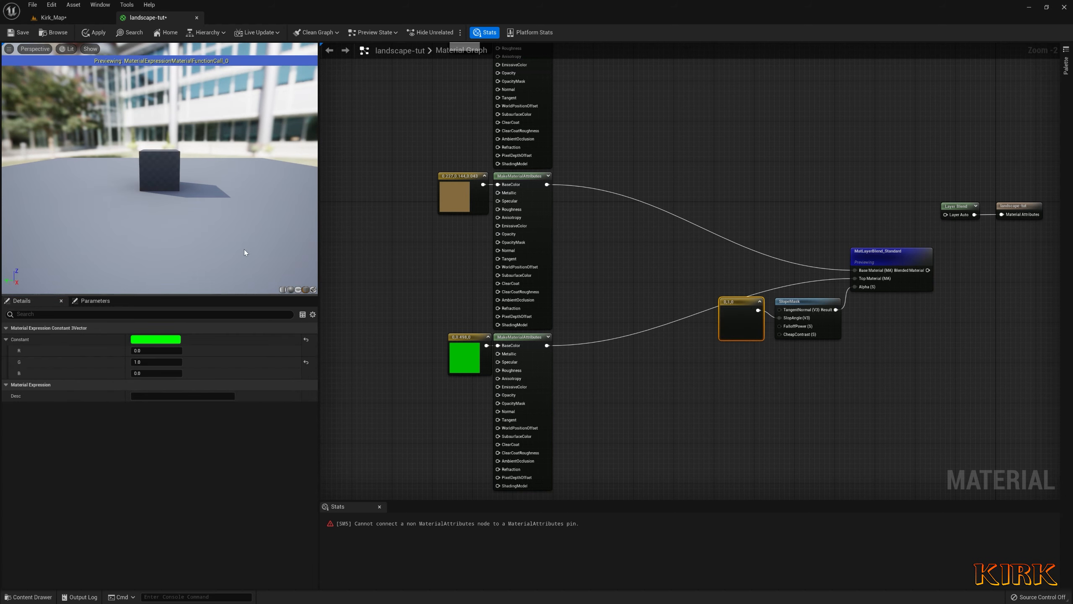
pyautogui.moveTo(268, 231)
pyautogui.mouseDown()
pyautogui.moveTo(241, 250)
pyautogui.moveTo(156, 226)
pyautogui.moveTo(98, 228)
pyautogui.moveTo(287, 231)
pyautogui.mouseUp()
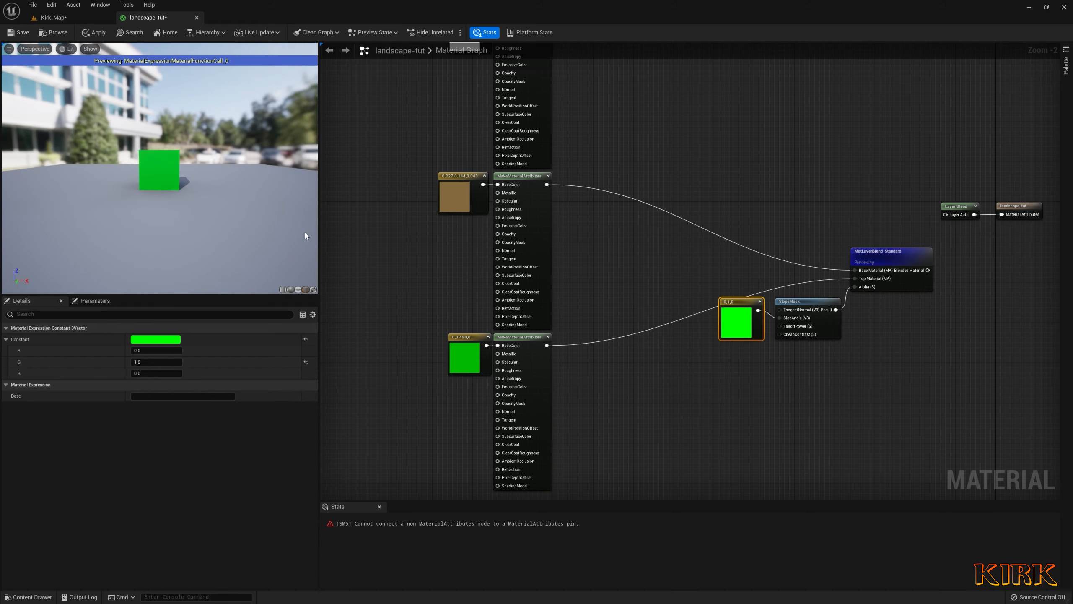
# Set the SlopeAngle vector's B to 1, reset its G to the default, and inspect the cube from above
pyautogui.click(146, 374)
pyautogui.write('1')
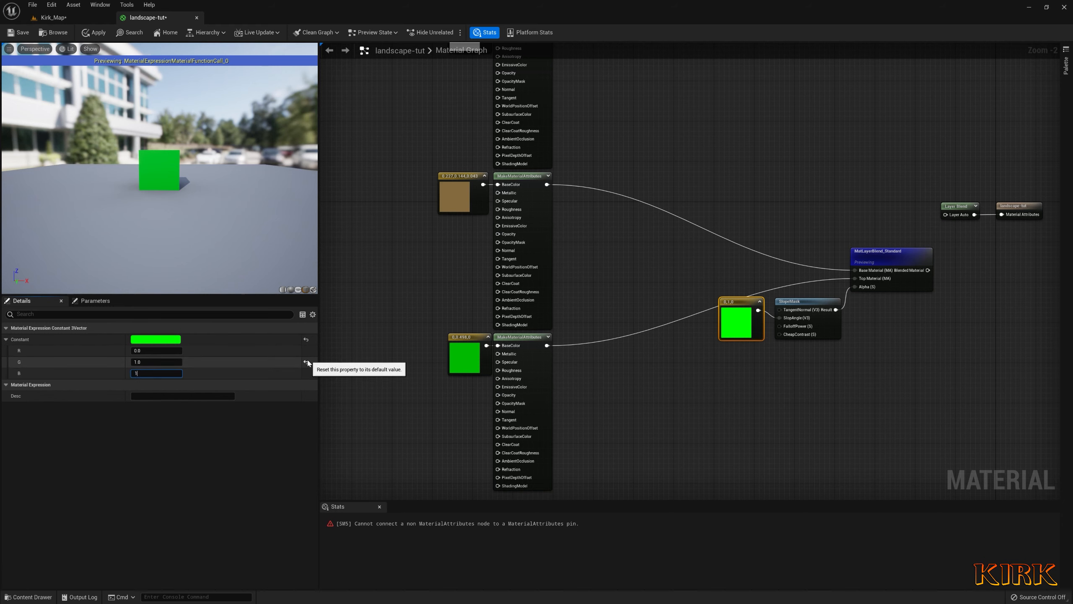
pyautogui.click(306, 362)
pyautogui.moveTo(259, 236); pyautogui.dragTo(288, 269)
pyautogui.moveTo(169, 191); pyautogui.dragTo(169, 167, button='right')
pyautogui.moveTo(169, 167); pyautogui.dragTo(123, 133)
# Collapse the Constant3Vector node's colour preview and rearrange it near the SlopeMask node
pyautogui.click(760, 302)
pyautogui.moveTo(734, 305); pyautogui.dragTo(759, 308)
pyautogui.moveTo(794, 347); pyautogui.dragTo(680, 312, button='right')
pyautogui.moveTo(654, 289); pyautogui.dragTo(620, 324)
pyautogui.moveTo(623, 328); pyautogui.dragTo(694, 298)
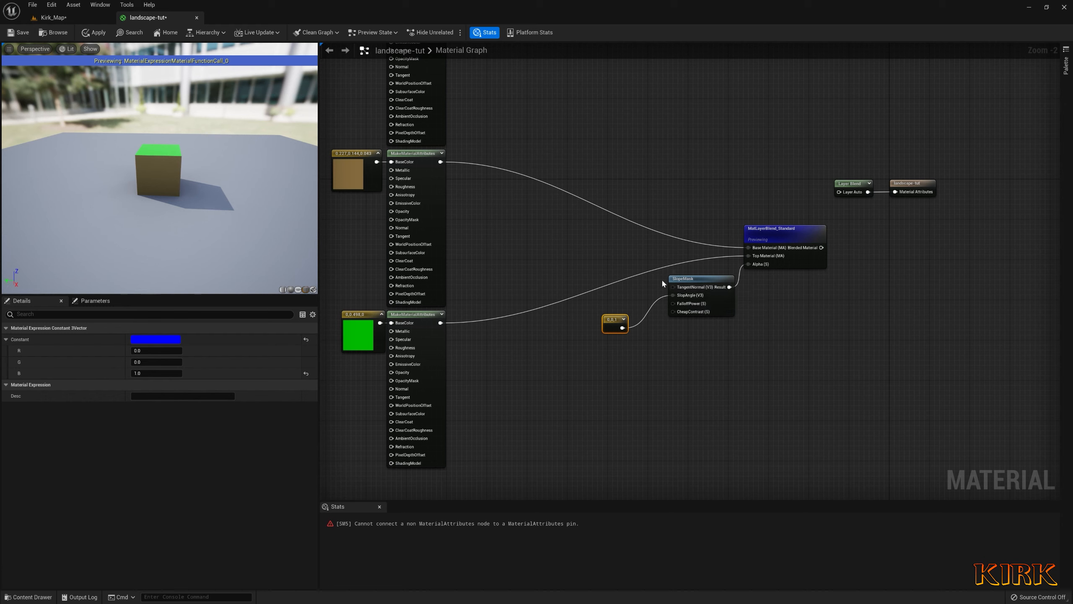
# Add a BreakMaterialAttributes node and feed it from the brown layer's MakeMaterialAttributes output
pyautogui.rightClick(487, 214)
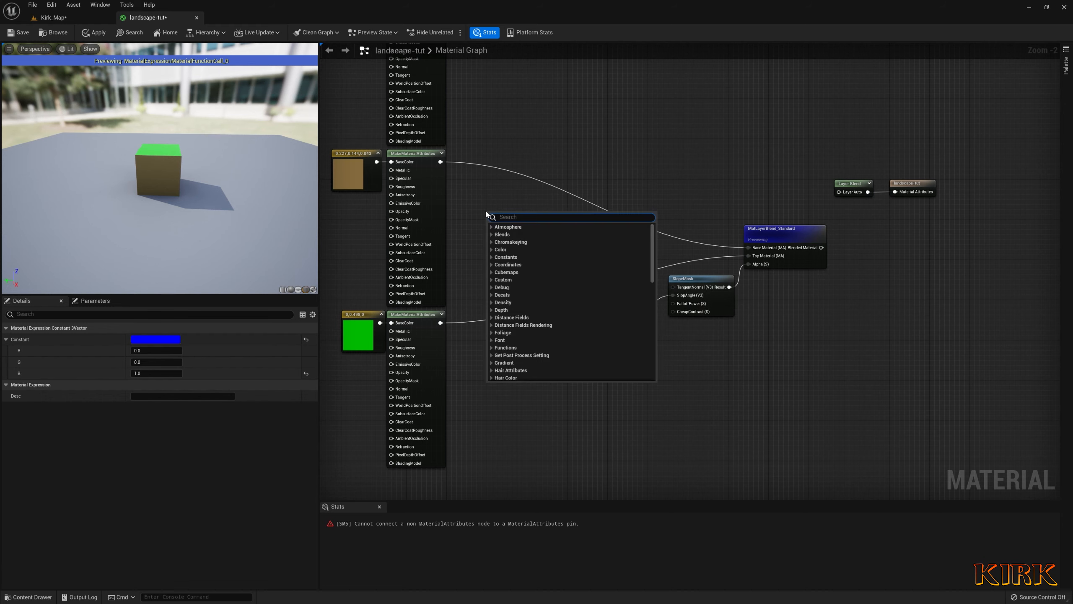
pyautogui.write('brak')
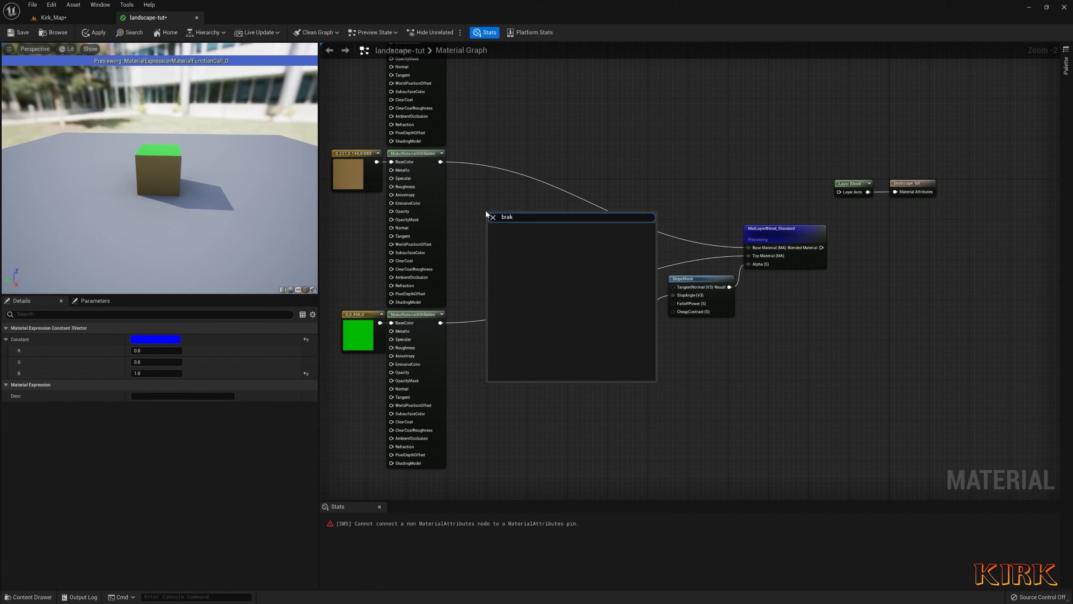
pyautogui.press('BackSpace')
pyautogui.write('ck')
pyautogui.press('BackSpace')
pyautogui.press('BackSpace')
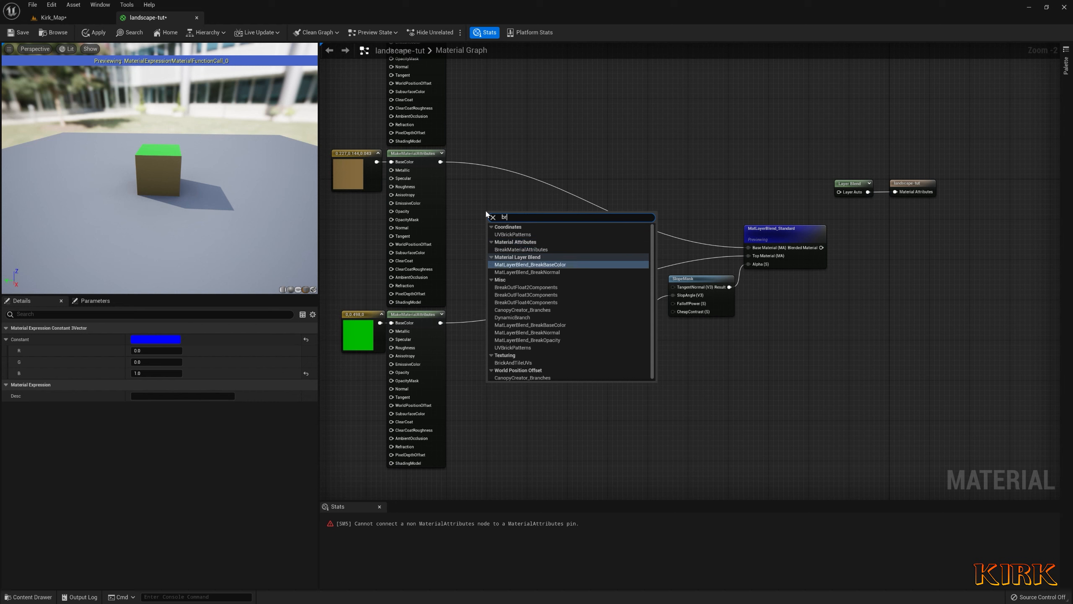
pyautogui.press('Return')
pyautogui.moveTo(441, 161); pyautogui.dragTo(526, 185)
pyautogui.moveTo(491, 227); pyautogui.dragTo(492, 228)
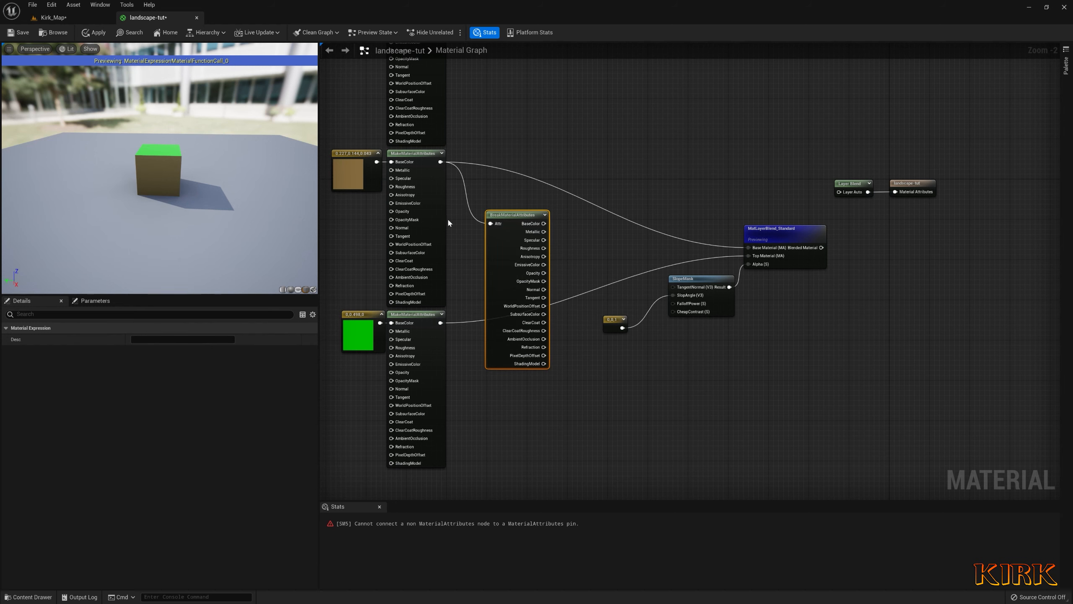
# Connect the BreakMaterialAttributes Normal output to SlopeMask's TangentNormal input and inspect the preview cube
pyautogui.moveTo(544, 298); pyautogui.dragTo(545, 293)
pyautogui.moveTo(682, 290); pyautogui.dragTo(682, 290)
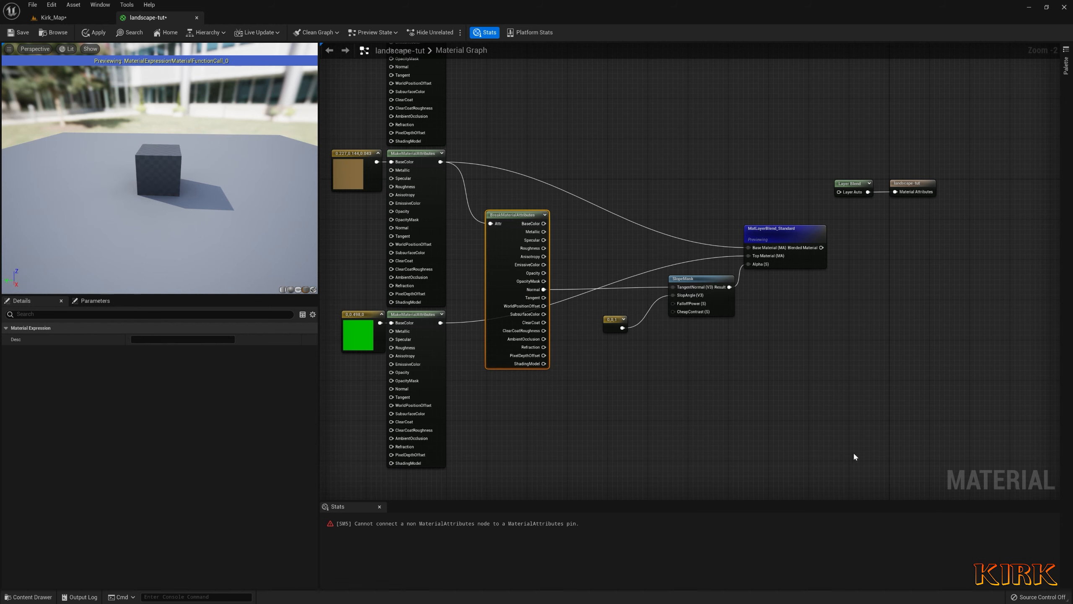
pyautogui.moveTo(289, 220); pyautogui.dragTo(222, 285)
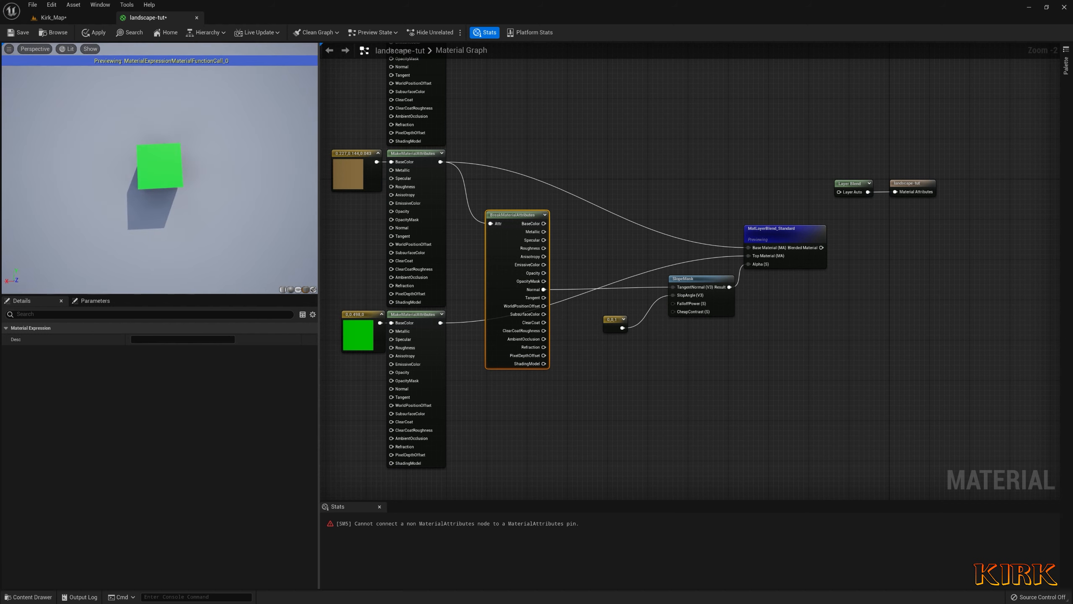
pyautogui.moveTo(176, 171); pyautogui.dragTo(177, 162)
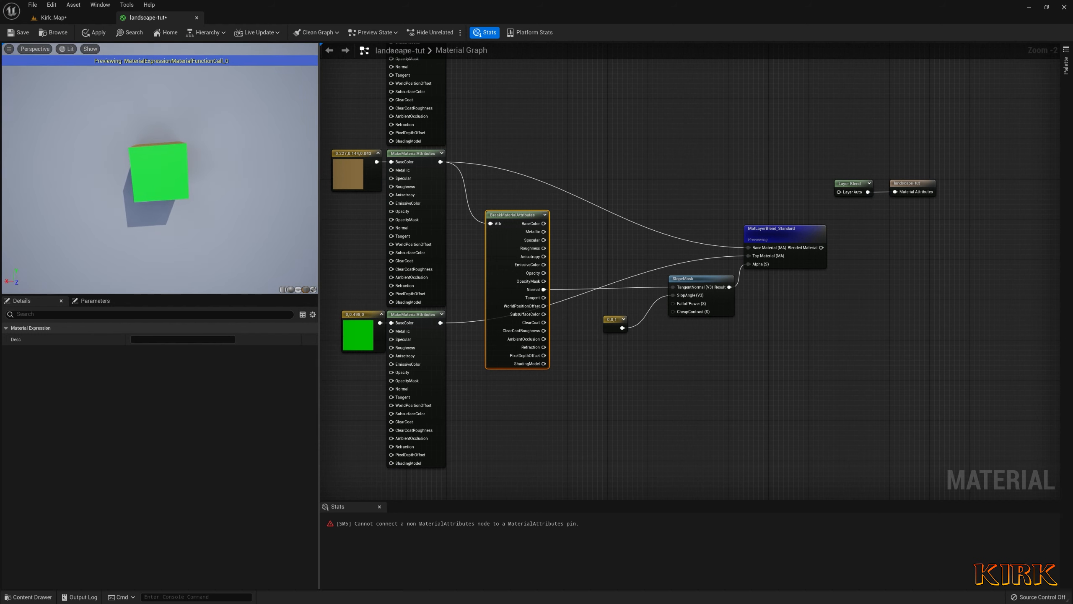
pyautogui.moveTo(177, 166); pyautogui.dragTo(178, 144, button='right')
pyautogui.moveTo(177, 167); pyautogui.dragTo(290, 113)
# Delete the BreakMaterialAttributes node from the graph
pyautogui.moveTo(481, 187); pyautogui.dragTo(530, 252, button='right')
pyautogui.click(559, 234)
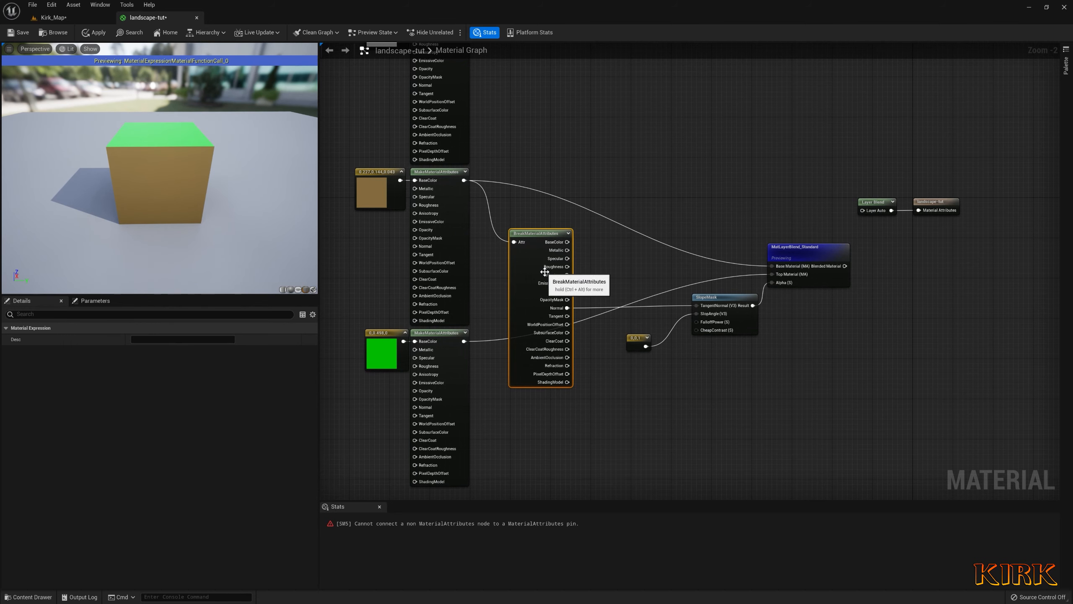
pyautogui.press('Delete')
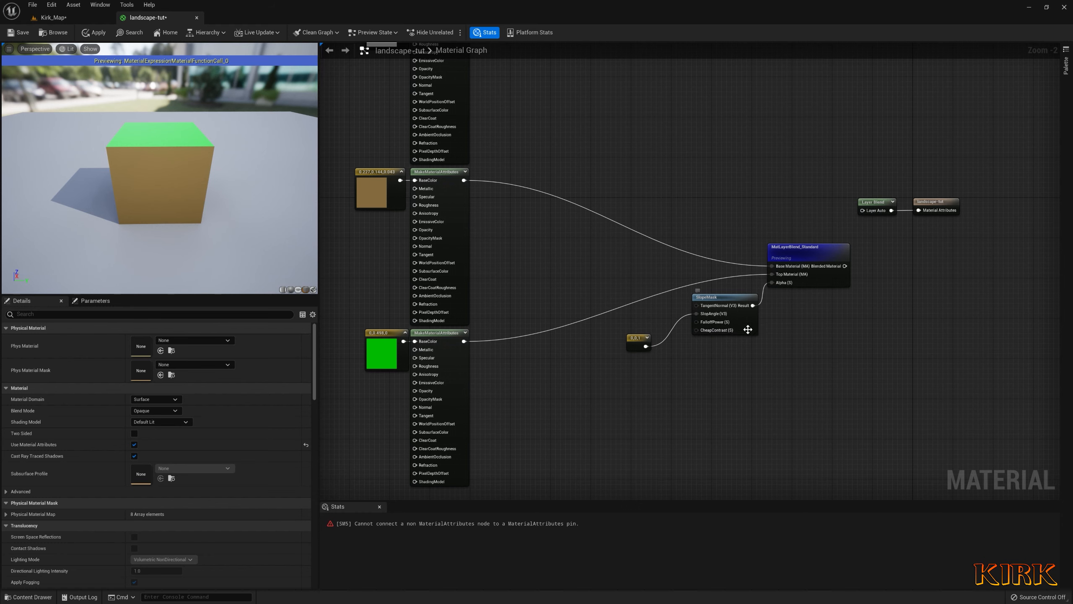
# Promote SlopeMask's FalloffPower input to a parameter and arrange it and the Constant3Vector beside the SlopeMask node
pyautogui.moveTo(632, 339); pyautogui.dragTo(668, 302)
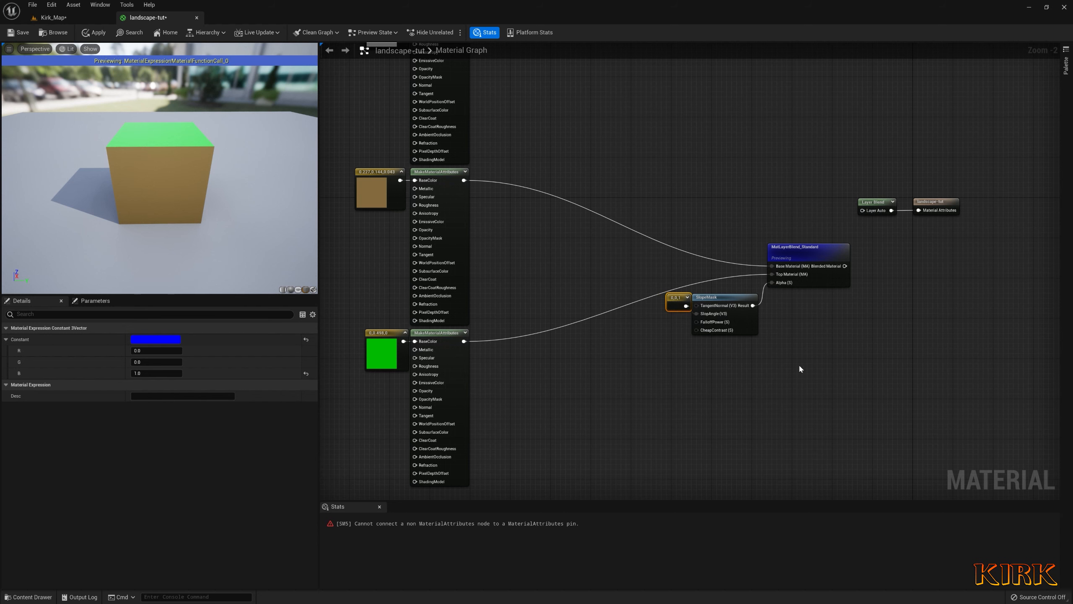
pyautogui.rightClick(714, 323)
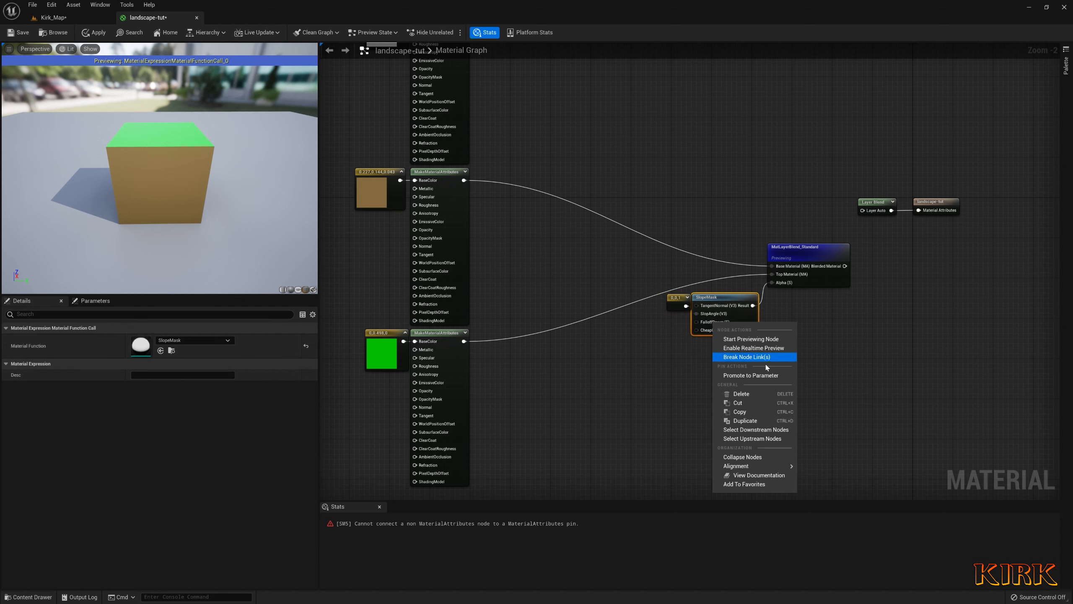
pyautogui.click(767, 375)
pyautogui.click(687, 387)
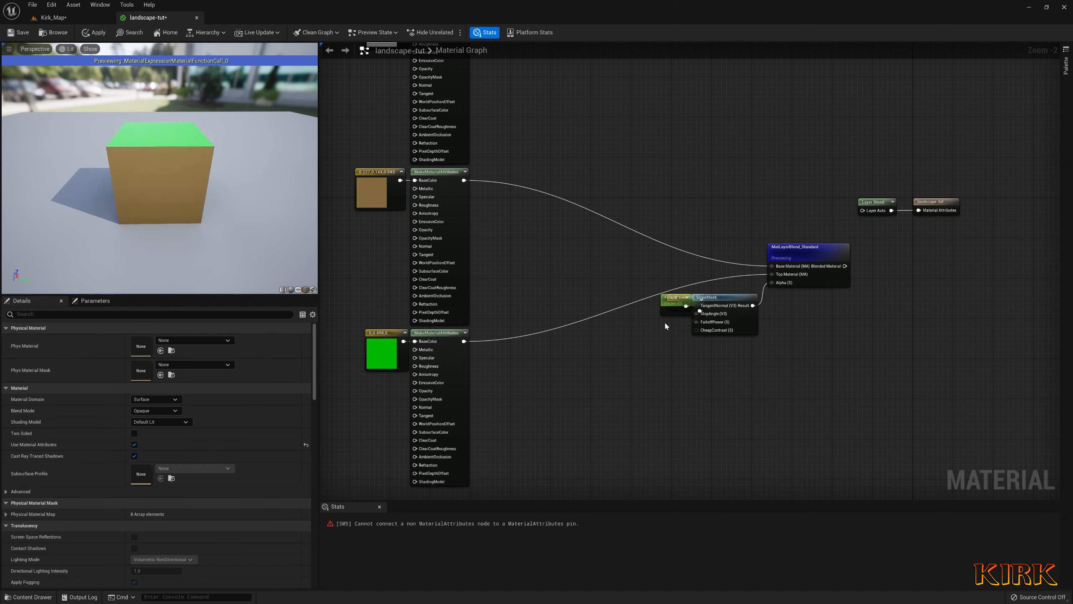
pyautogui.moveTo(667, 310); pyautogui.dragTo(603, 335)
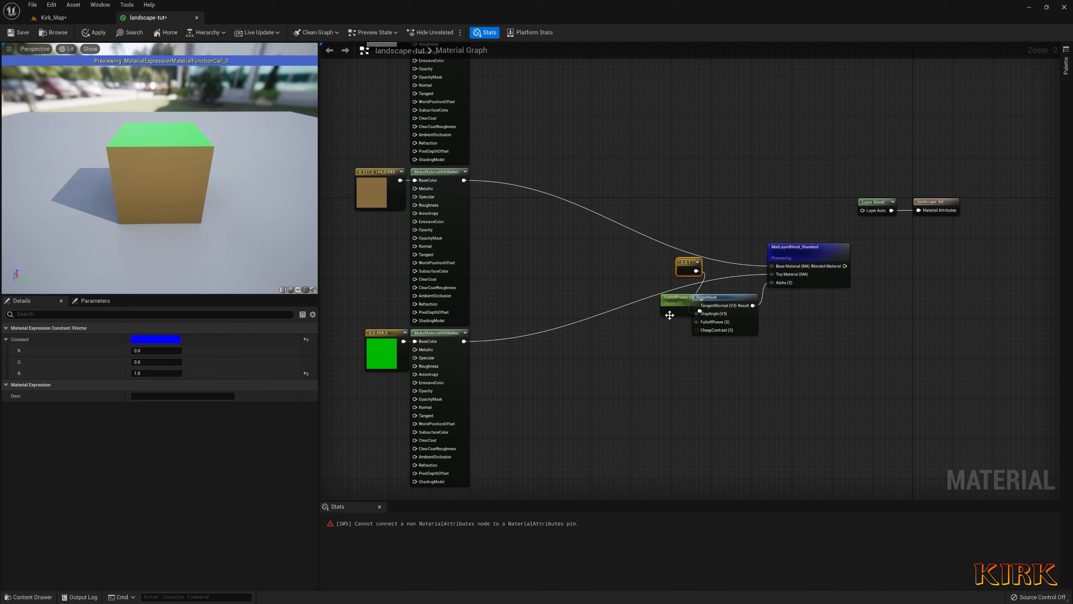
pyautogui.moveTo(669, 315); pyautogui.dragTo(615, 335)
pyautogui.moveTo(680, 270); pyautogui.dragTo(672, 303)
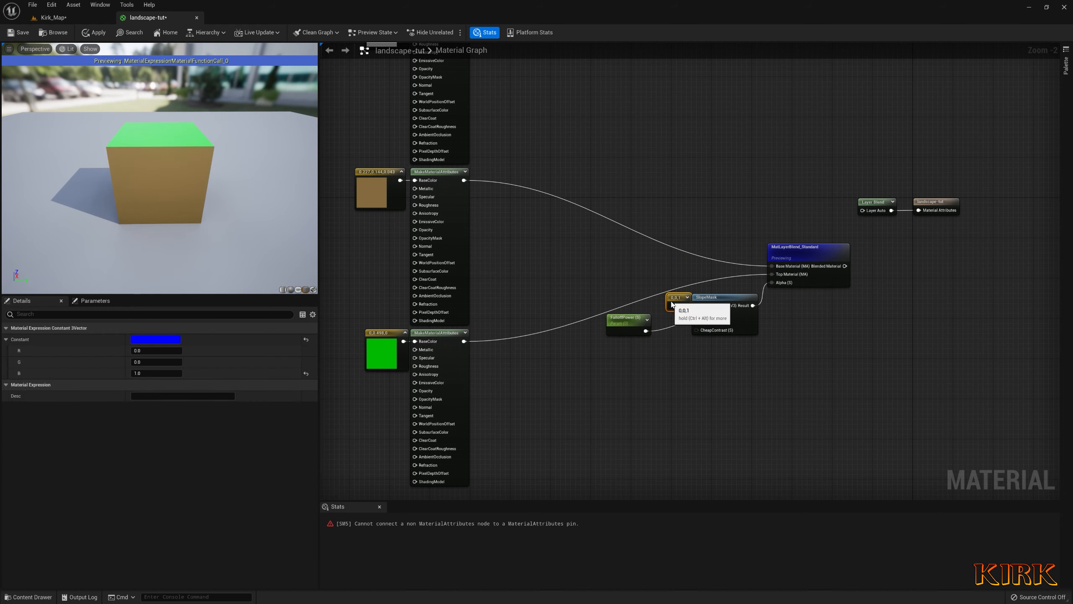
# Promote SlopeMask's CheapContrast input to a parameter and place both parameter nodes close beside SlopeMask
pyautogui.rightClick(728, 332)
pyautogui.click(757, 382)
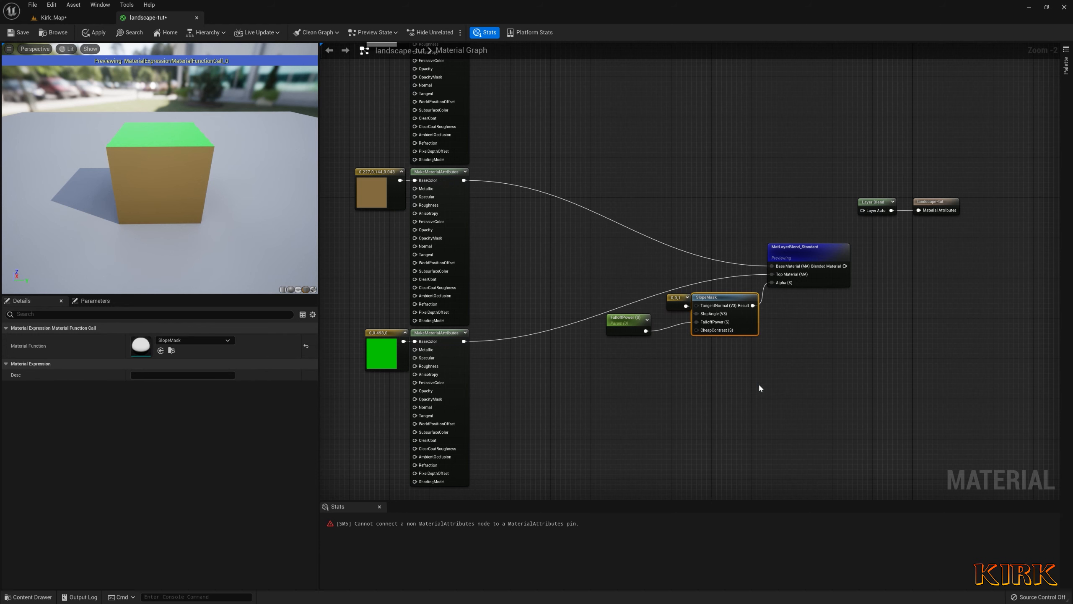
pyautogui.click(708, 385)
pyautogui.moveTo(665, 311); pyautogui.dragTo(607, 356)
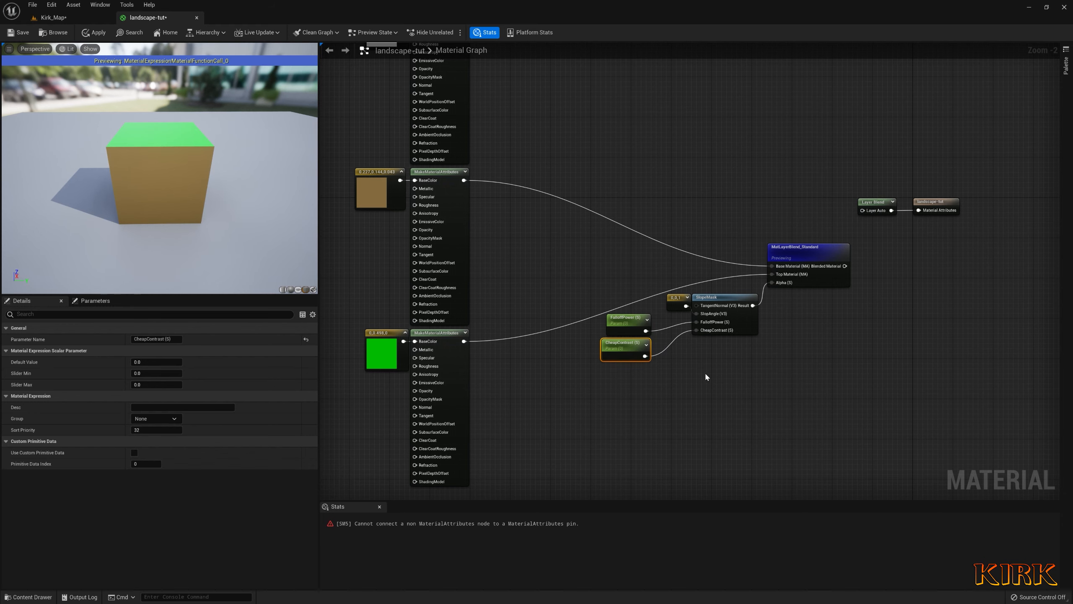
pyautogui.moveTo(575, 311); pyautogui.dragTo(661, 351)
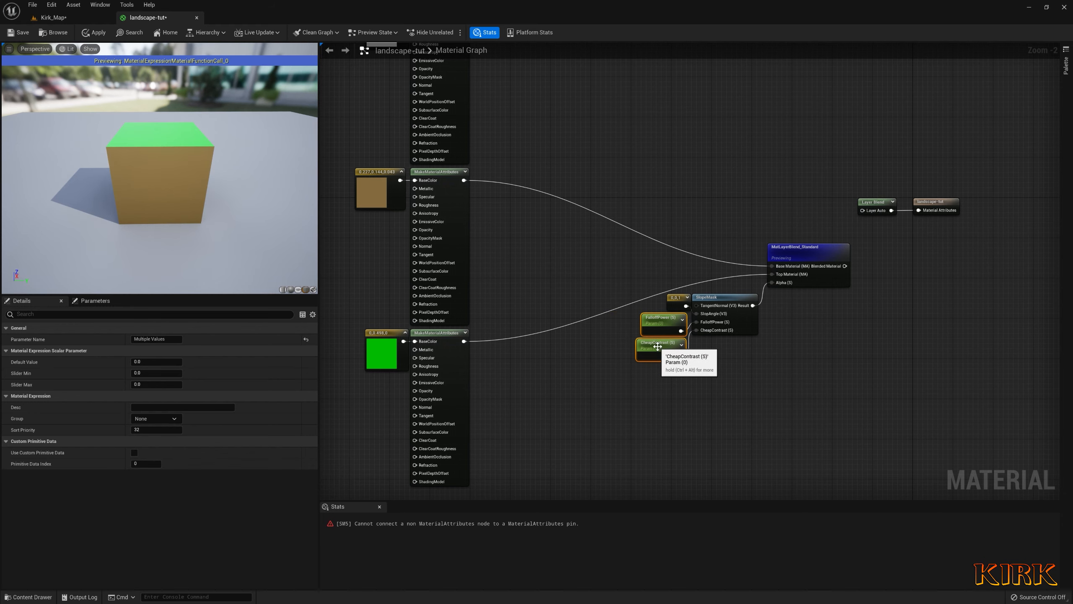
# Try adding a standalone scalar parameter in empty graph space, and delete it again
pyautogui.click(564, 376)
pyautogui.click(565, 378)
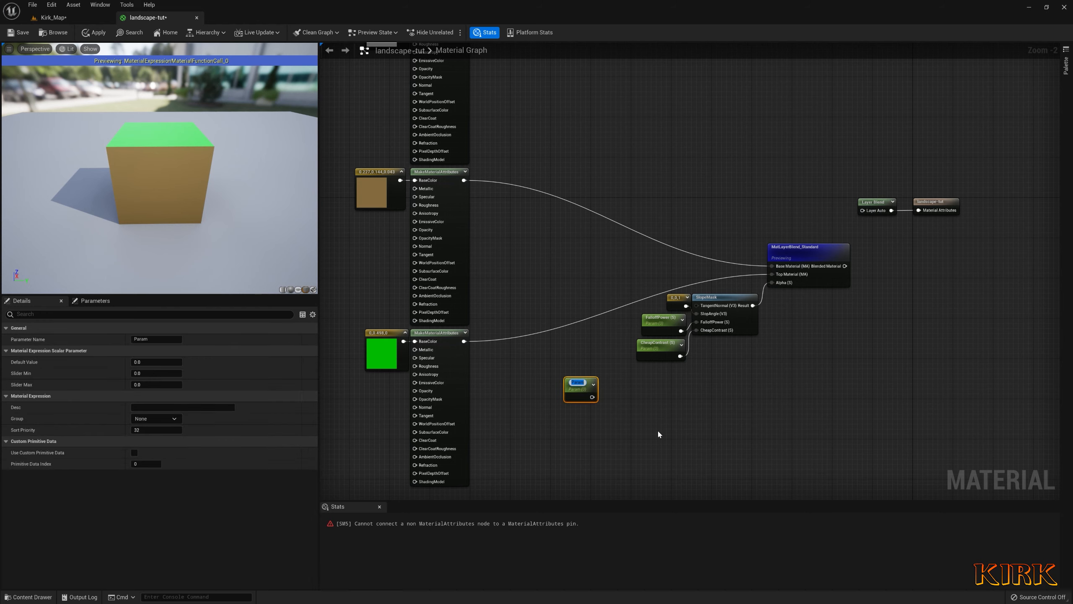
pyautogui.click(634, 409)
pyautogui.moveTo(618, 369); pyautogui.dragTo(522, 405)
pyautogui.press('Delete')
# Set the falloff parameter's default value to 5, rename it FalloffPower, and move it closer to SlopeMask
pyautogui.moveTo(707, 378); pyautogui.dragTo(727, 297, button='right')
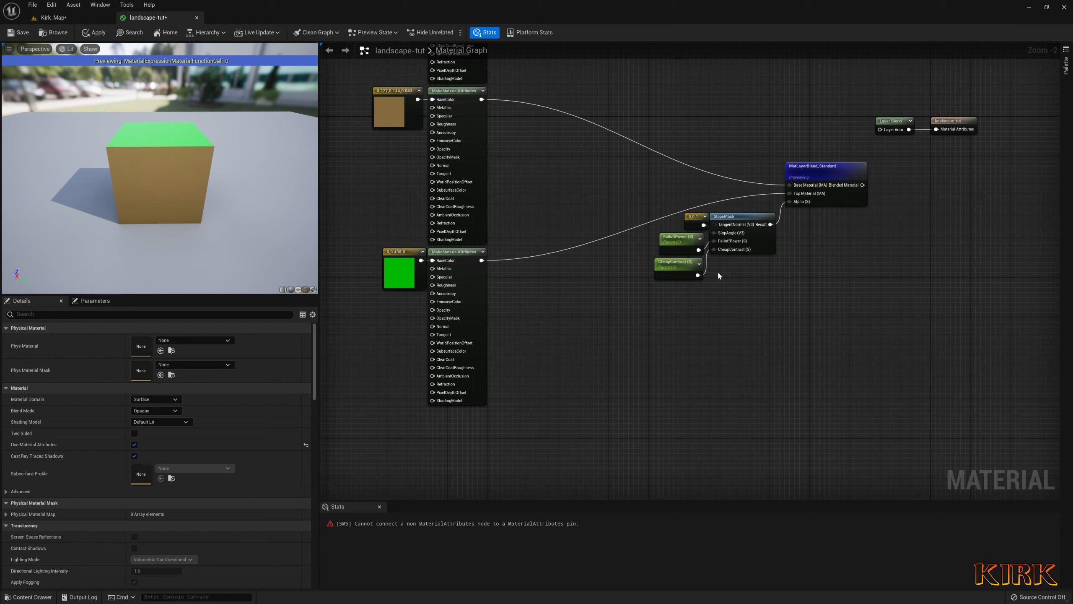
pyautogui.click(700, 244)
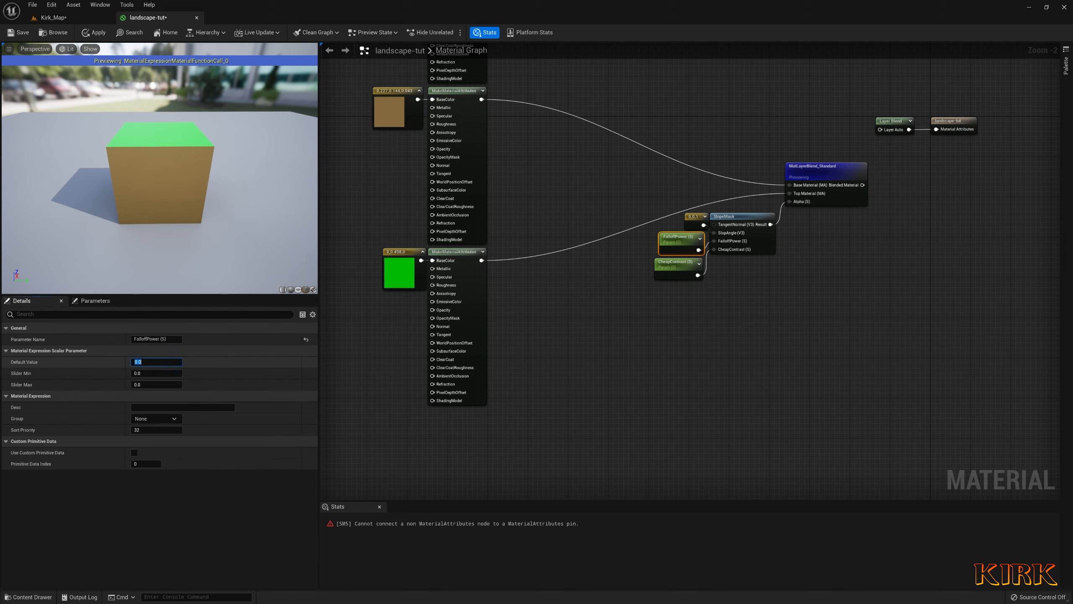
pyautogui.write('5')
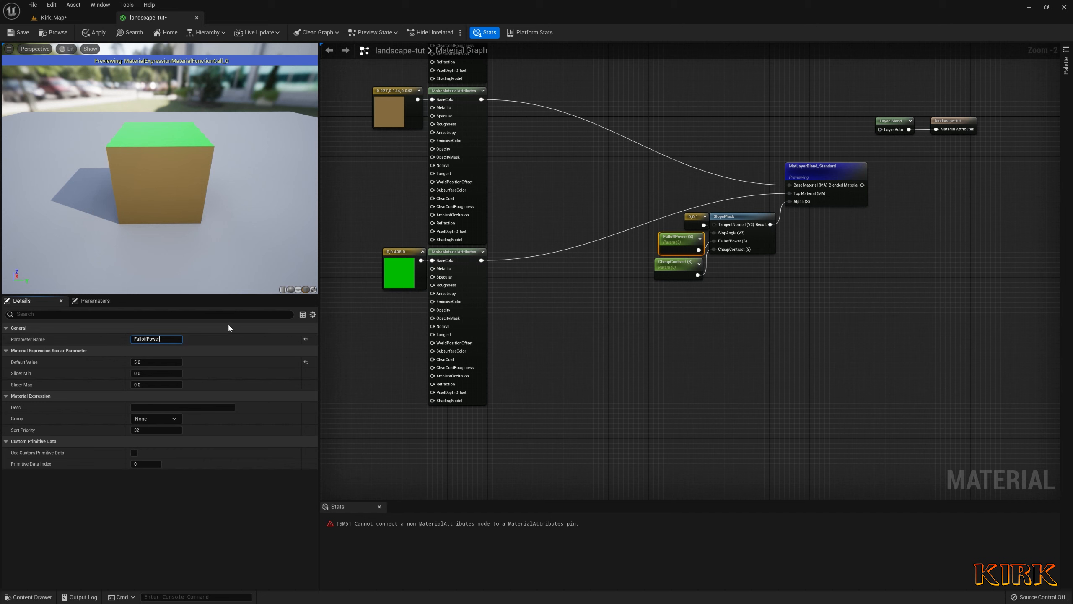
pyautogui.click(614, 373)
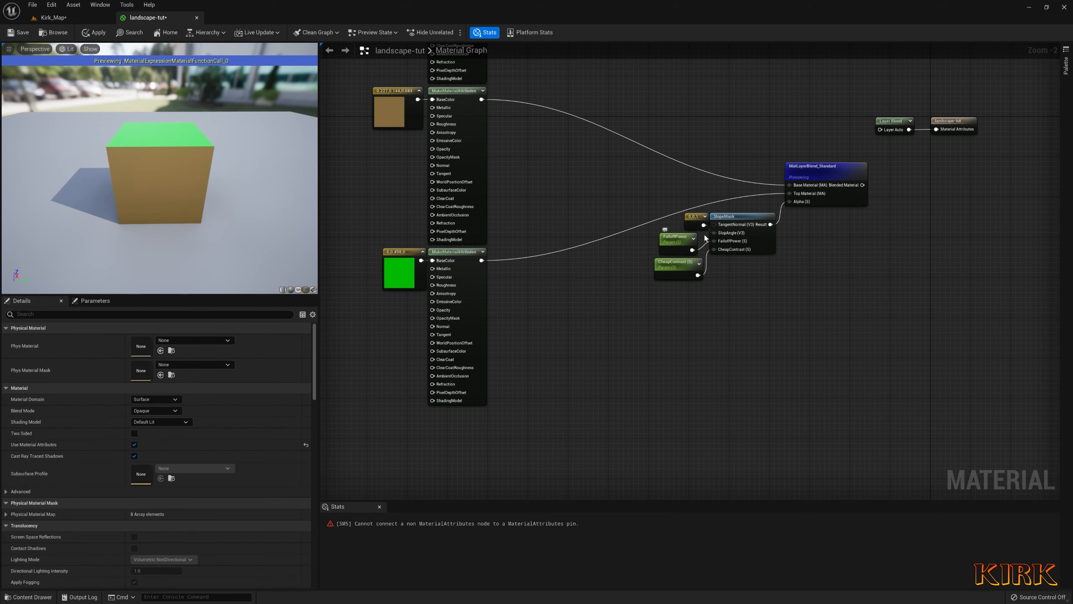
pyautogui.moveTo(679, 244)
pyautogui.mouseDown()
pyautogui.moveTo(617, 239)
pyautogui.moveTo(684, 242)
pyautogui.mouseUp()
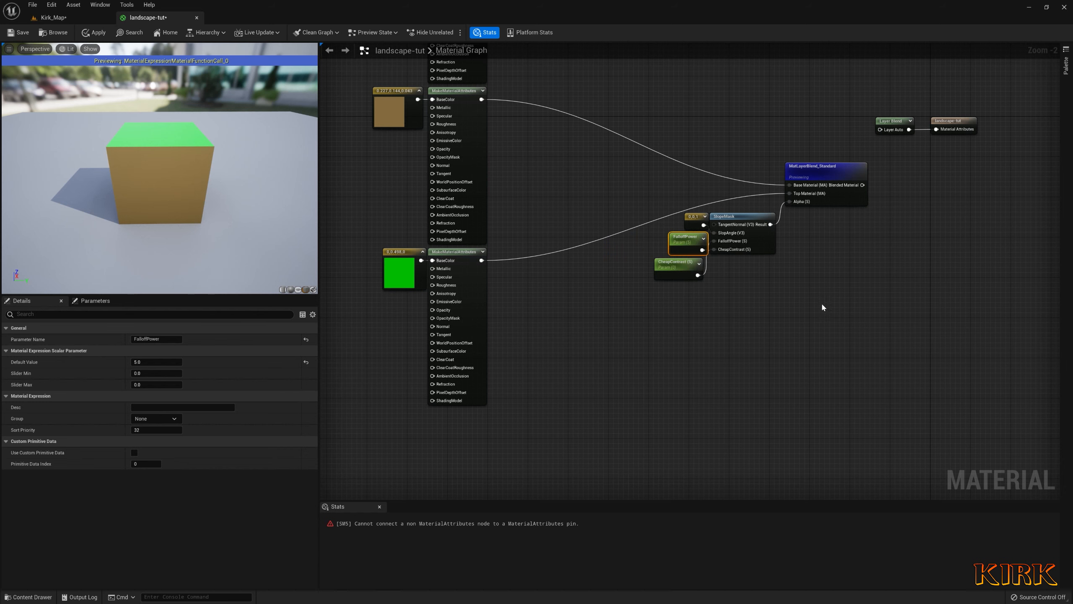
# Move the CheapContrast (S) parameter closer to SlopeMask and open its default value for editing
pyautogui.moveTo(682, 268); pyautogui.dragTo(691, 267)
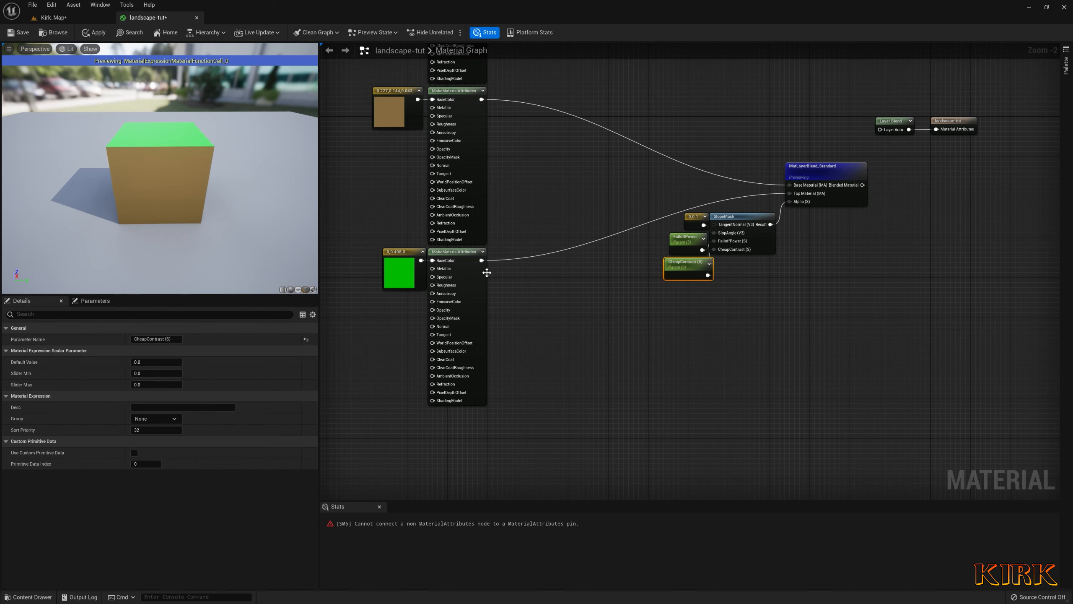
pyautogui.moveTo(157, 362); pyautogui.dragTo(165, 363)
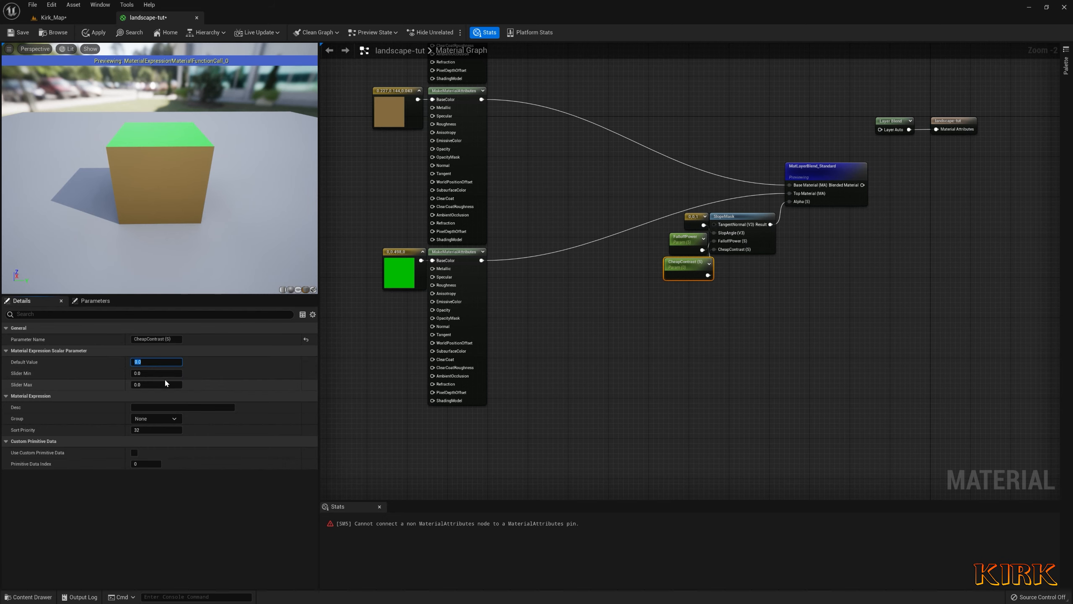
pyautogui.click(672, 360)
# Switch the preview mesh to a sphere and view the slope blend across its surface
pyautogui.moveTo(672, 360); pyautogui.dragTo(641, 379, button='right')
pyautogui.click(291, 290)
pyautogui.moveTo(253, 237); pyautogui.dragTo(278, 251)
# Connect MatLayerBlend_Standard's Blended Material output to the Layer Blend's Layer Auto input and stop previewing the node
pyautogui.moveTo(906, 374); pyautogui.dragTo(649, 349, button='right')
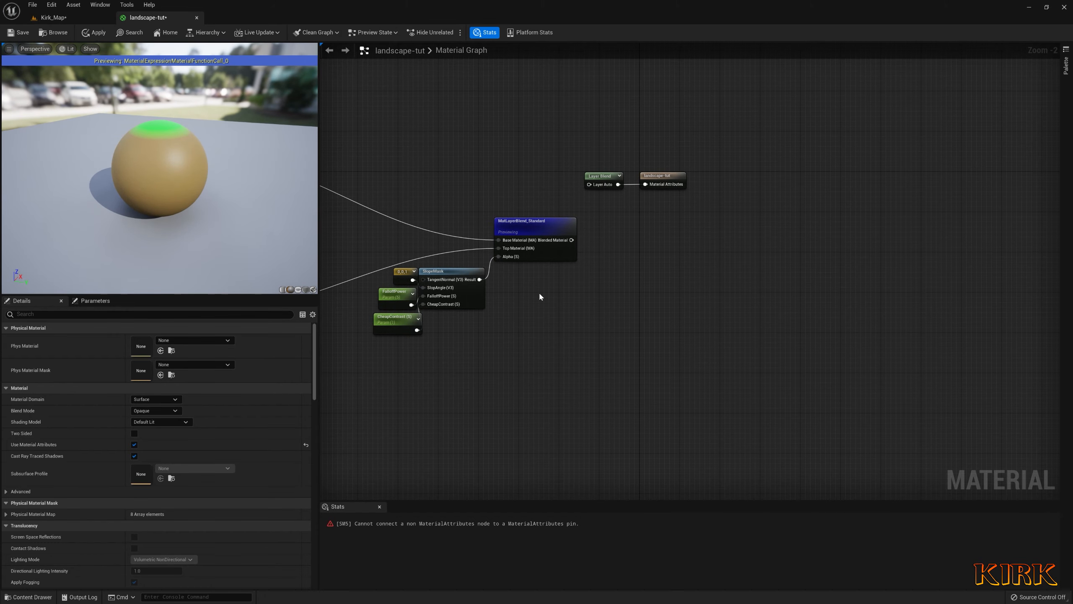
pyautogui.moveTo(569, 245); pyautogui.dragTo(586, 189)
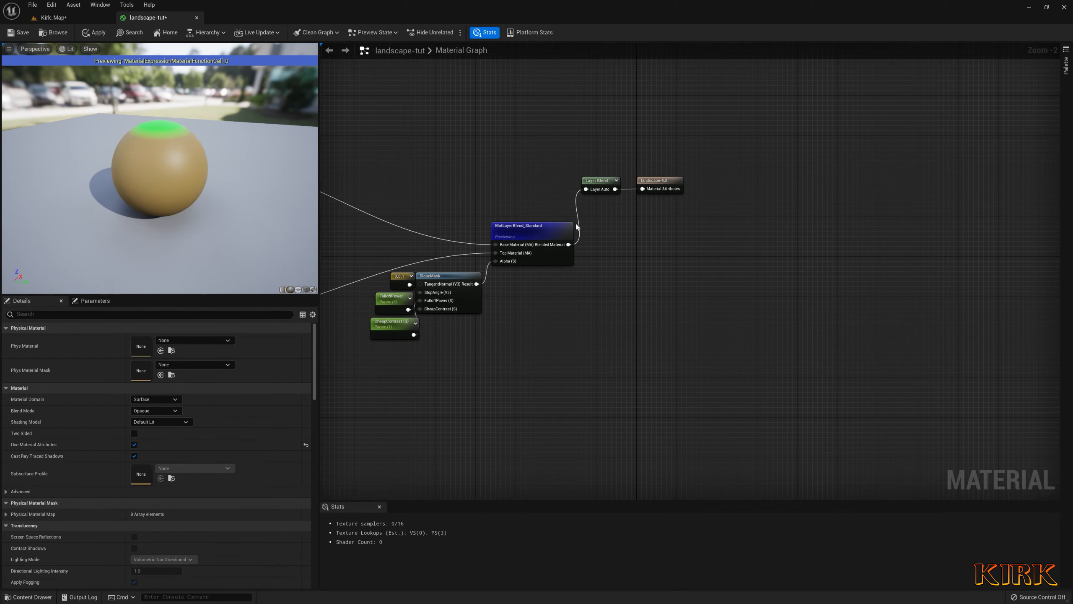
pyautogui.rightClick(530, 249)
pyautogui.click(566, 265)
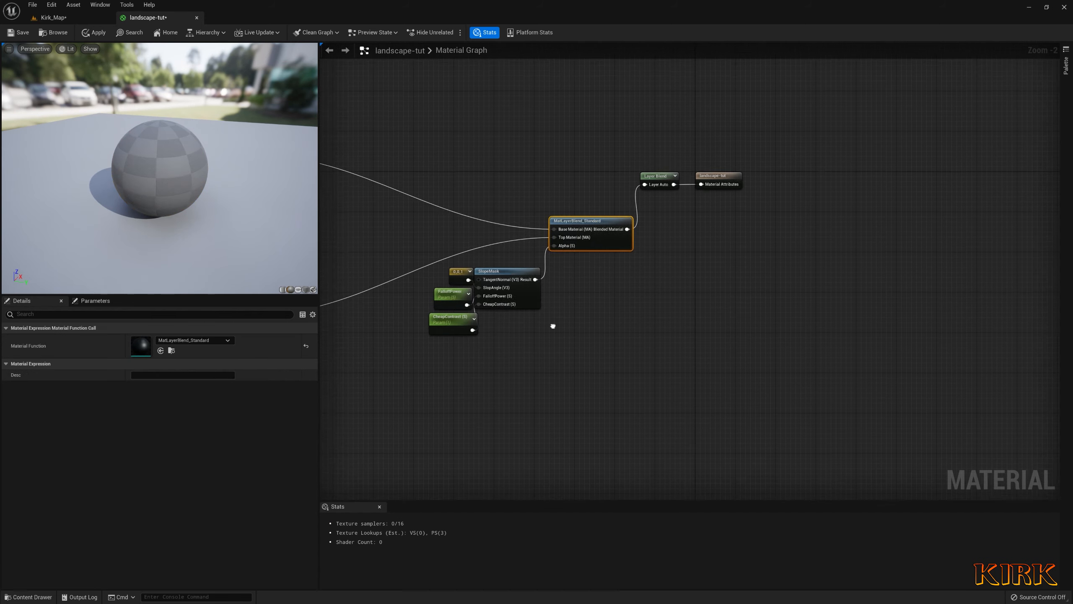
# Apply the landscape-tut material changes and return to the Kirk_Map level to view the landscape
pyautogui.moveTo(551, 321); pyautogui.dragTo(751, 315, button='right')
pyautogui.click(93, 34)
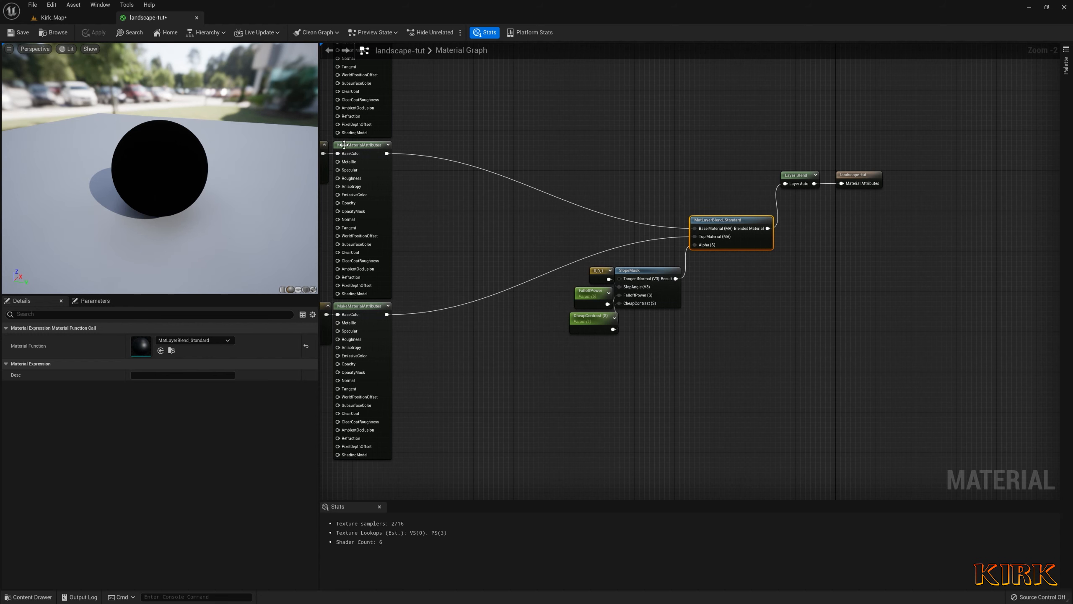
pyautogui.click(53, 17)
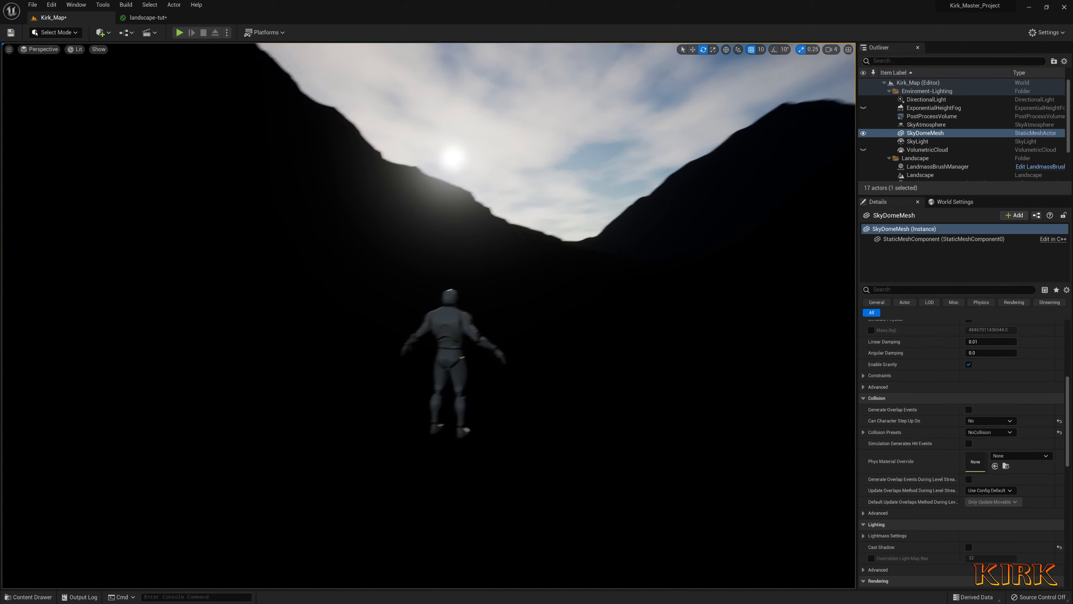
pyautogui.press('s')
pyautogui.moveTo(429, 316); pyautogui.dragTo(449, 285, button='right')
pyautogui.press('w')
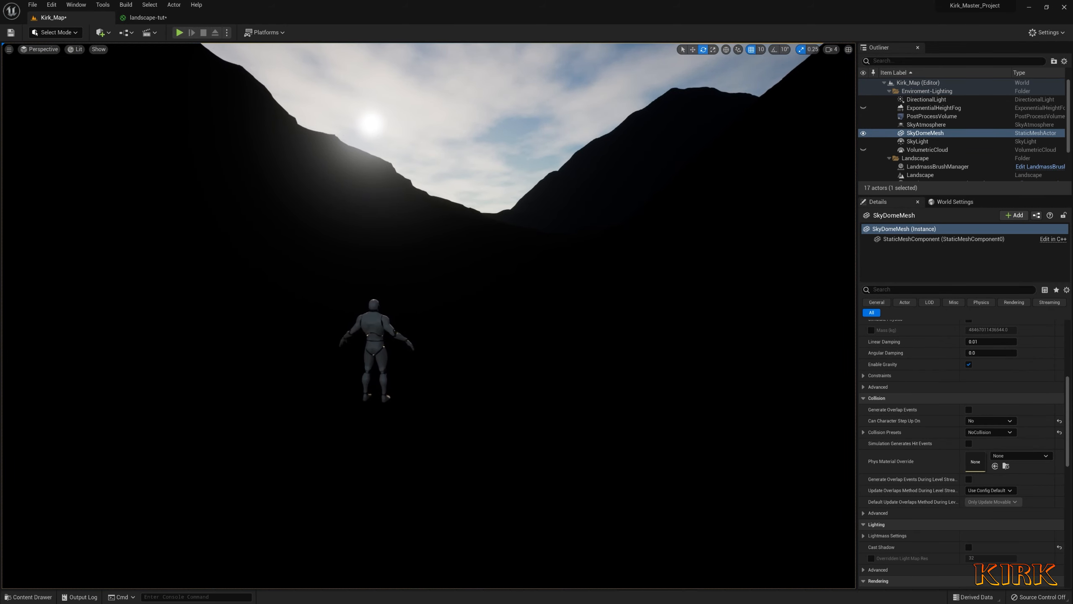
# Check the landscape's paint target layers in Landscape mode, then return to Select mode
pyautogui.click(74, 34)
pyautogui.click(55, 55)
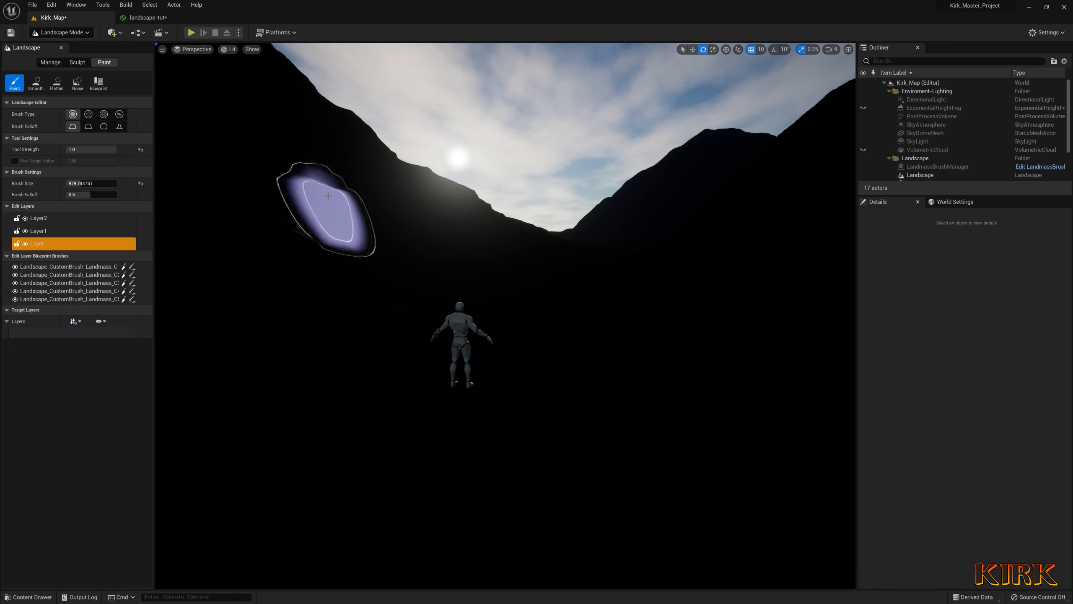
pyautogui.hotkey('shift', '1')
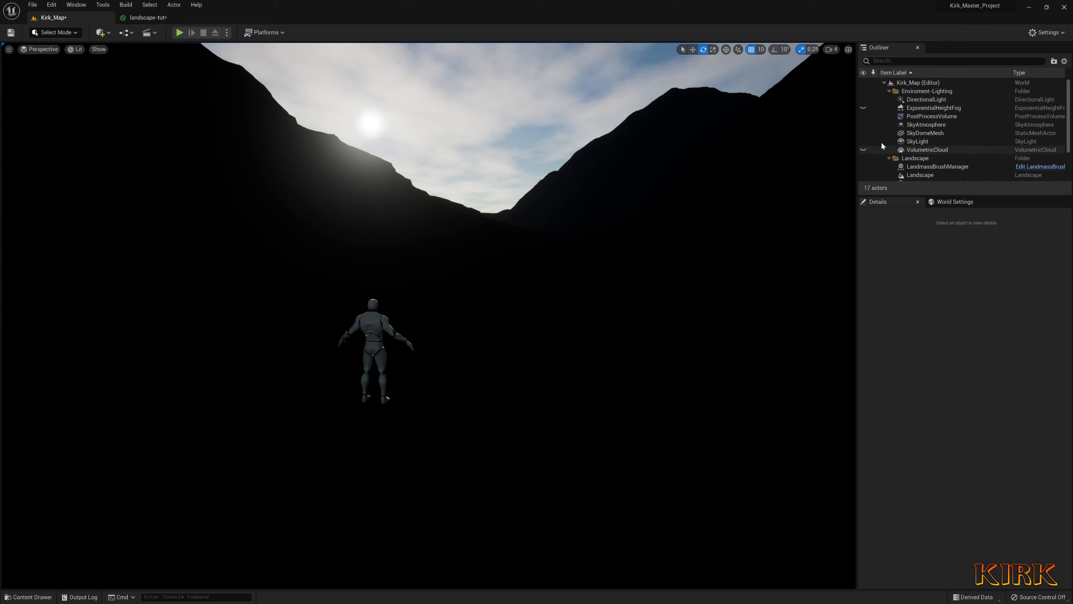
# Clear the Landscape actor's landscape material and reassign the landscape-tut_Inst material instance
pyautogui.click(660, 318)
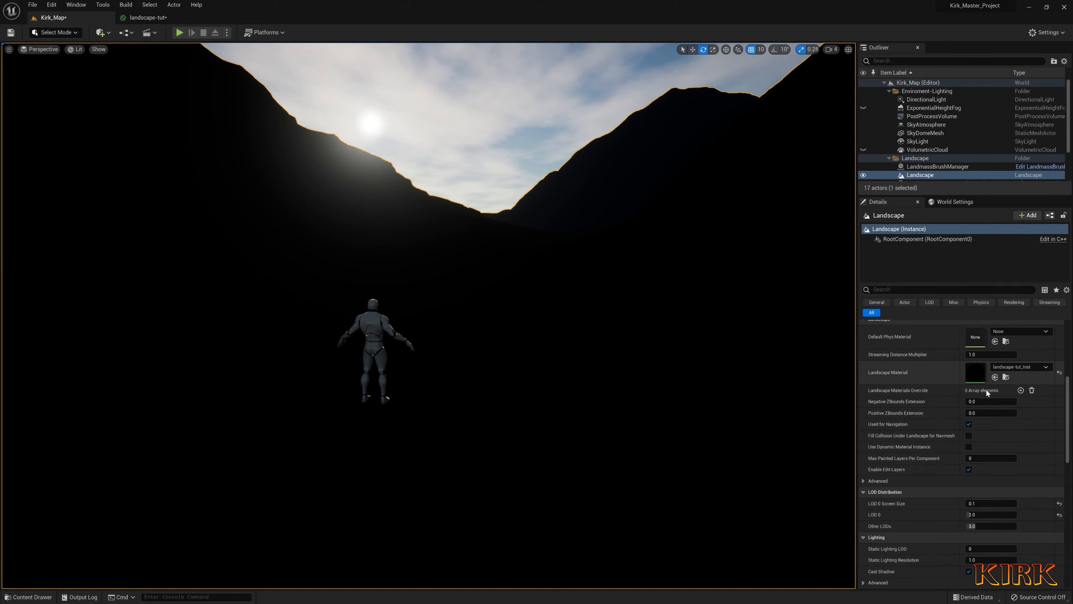
pyautogui.click(1059, 373)
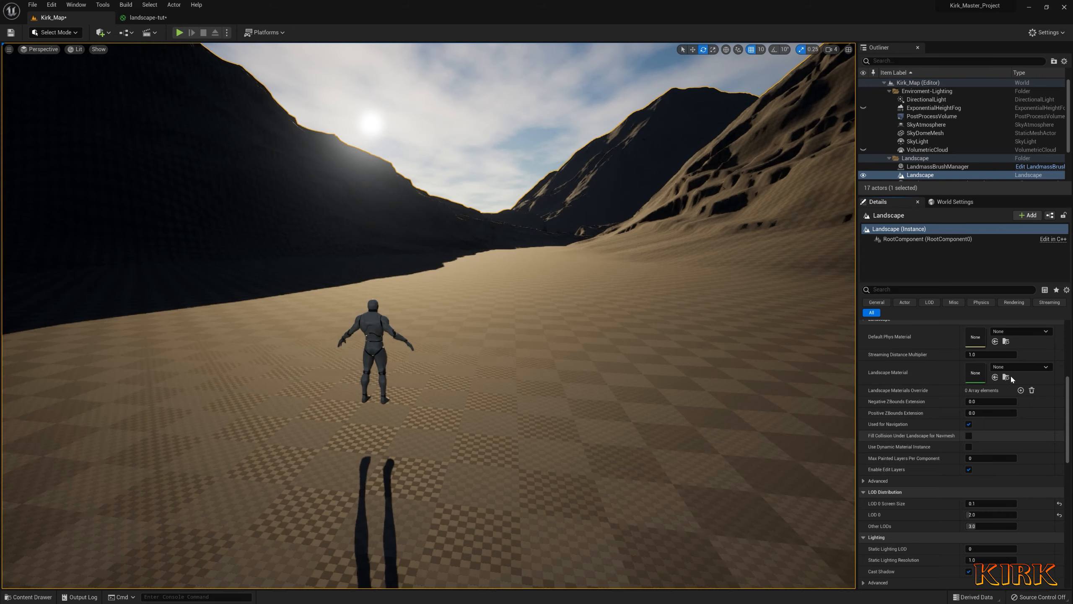
pyautogui.click(29, 597)
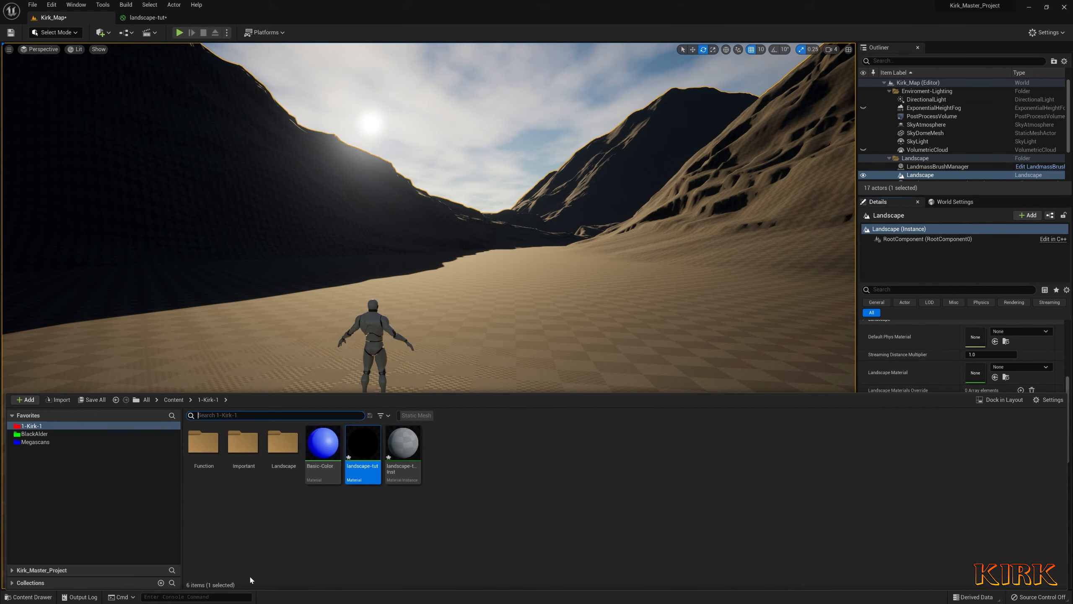
pyautogui.click(403, 444)
pyautogui.moveTo(406, 445); pyautogui.dragTo(980, 371)
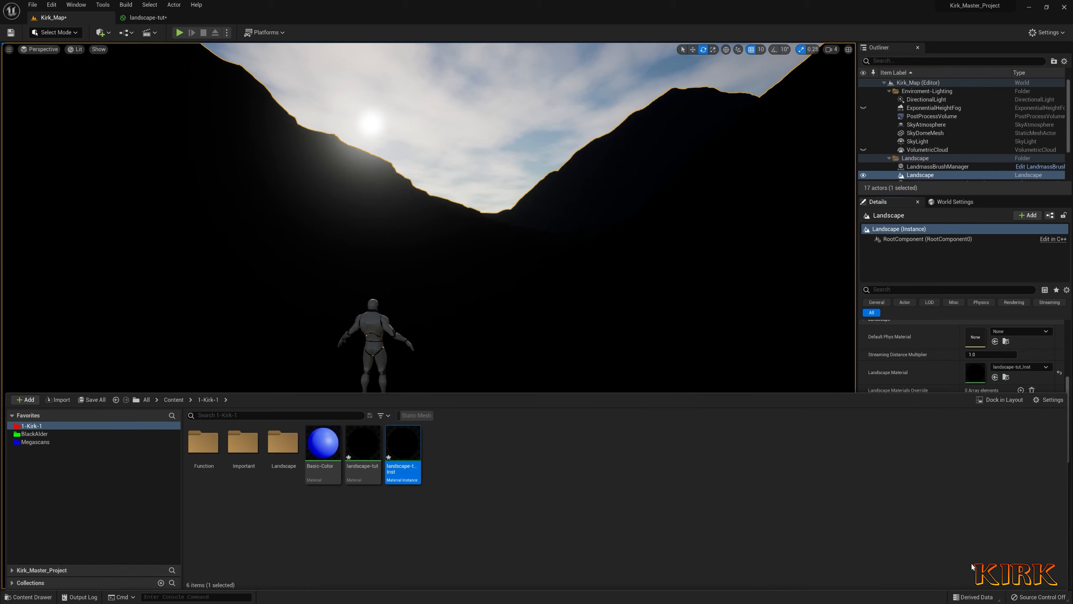
pyautogui.moveTo(504, 255)
pyautogui.mouseDown(button='right')
pyautogui.moveTo(514, 281)
pyautogui.moveTo(503, 255)
pyautogui.mouseUp(button='right')
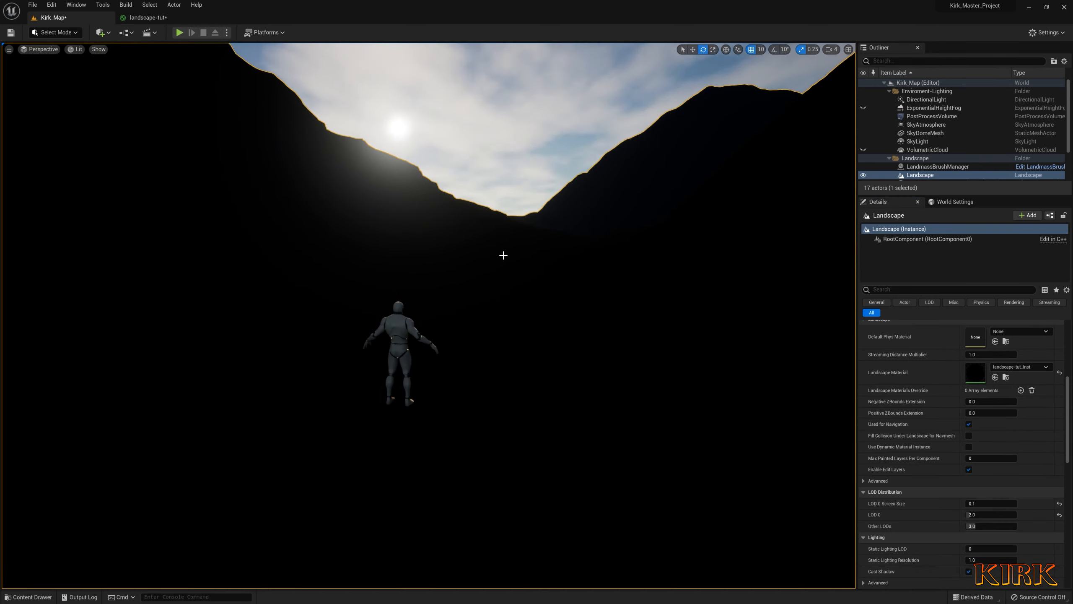
# In Landscape paint mode, create a weight-blended layer info for the Auto layer and save it as Auto_LayerInfo in Kirk_Map_sharedassets
pyautogui.hotkey('shift', '2')
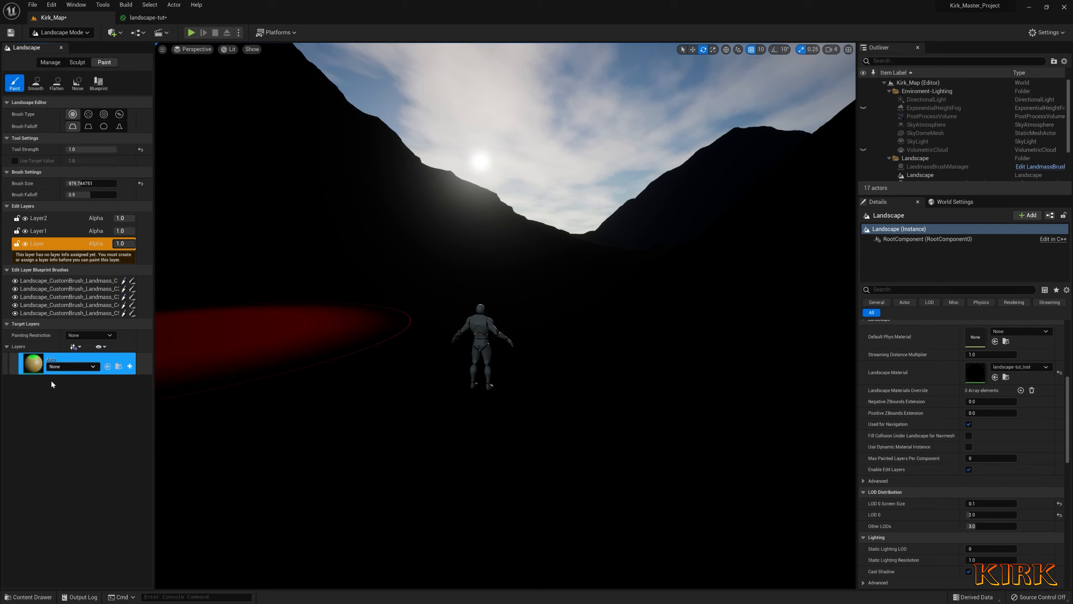
pyautogui.click(129, 367)
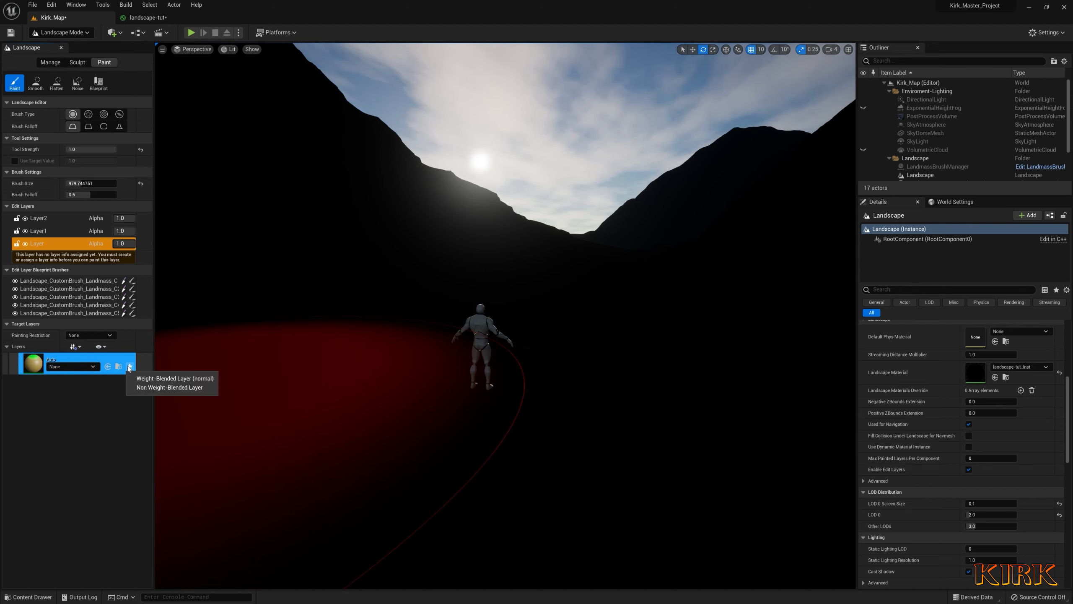
pyautogui.click(160, 379)
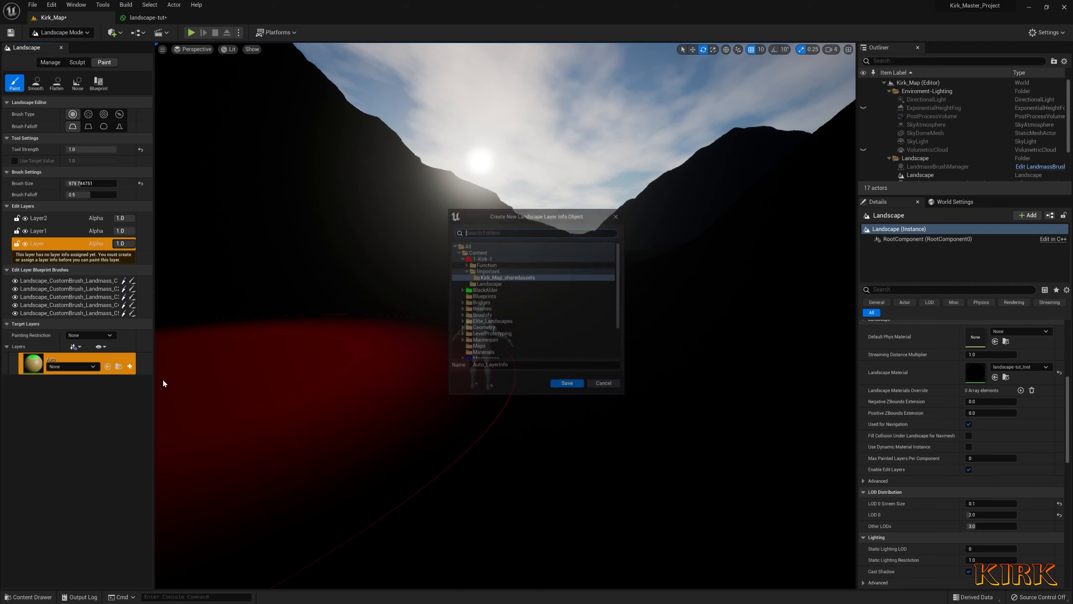
pyautogui.click(569, 390)
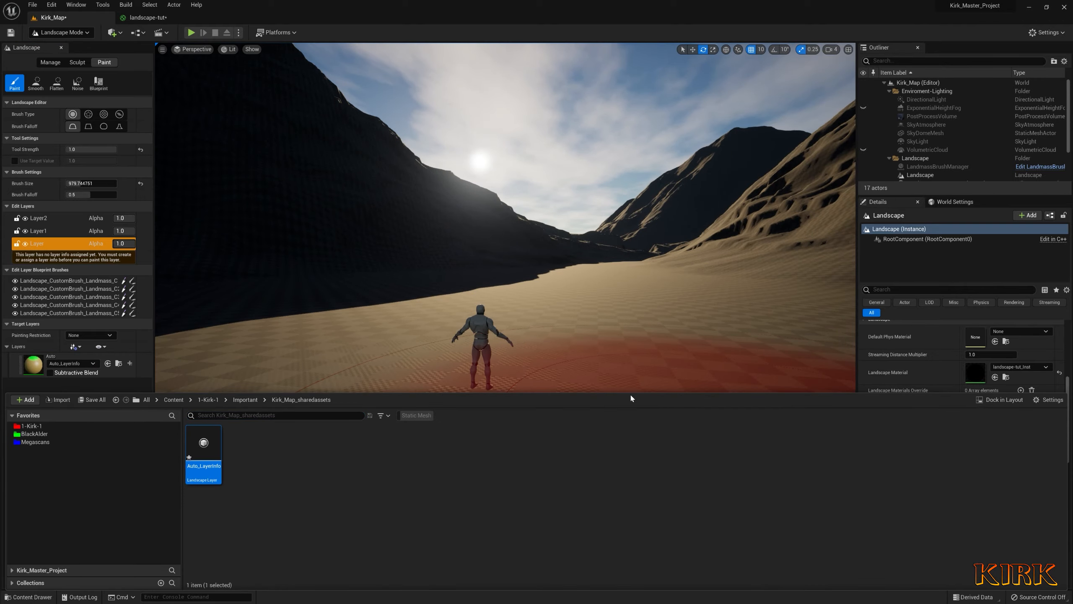
# Fly around the landscape to examine how the slope-based colour blend covers the valley floor, cliffs and peaks
pyautogui.moveTo(665, 288)
pyautogui.mouseDown(button='right')
pyautogui.moveTo(794, 286)
pyautogui.moveTo(697, 287)
pyautogui.moveTo(678, 313)
pyautogui.moveTo(815, 245)
pyautogui.moveTo(685, 254)
pyautogui.moveTo(655, 267)
pyautogui.moveTo(650, 284)
pyautogui.moveTo(685, 282)
pyautogui.moveTo(671, 321)
pyautogui.moveTo(659, 239)
pyautogui.moveTo(670, 312)
pyautogui.moveTo(667, 280)
pyautogui.mouseUp(button='right')
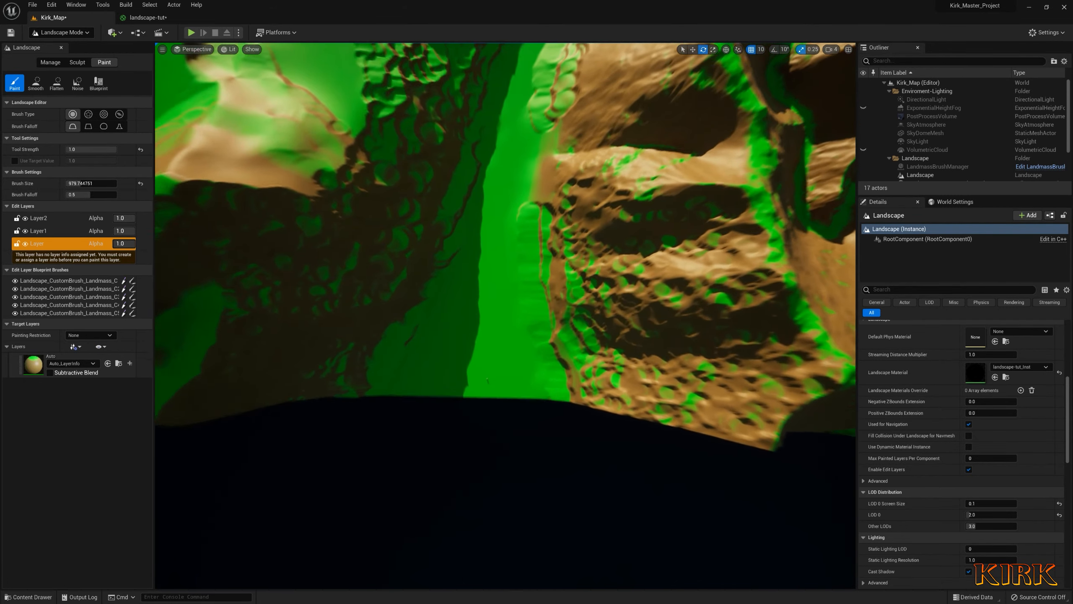
pyautogui.moveTo(667, 279); pyautogui.dragTo(495, 241, button='right')
pyautogui.press('s')
pyautogui.press('w')
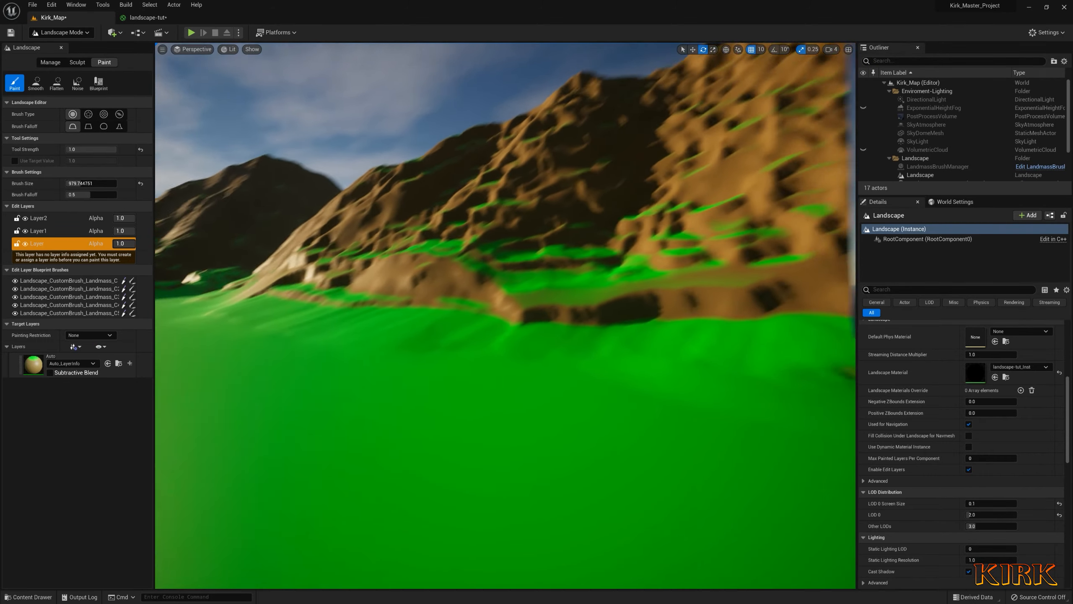
pyautogui.moveTo(505, 315); pyautogui.dragTo(630, 237, button='right')
pyautogui.moveTo(505, 316); pyautogui.dragTo(507, 414, button='right')
pyautogui.press('w')
pyautogui.press('s')
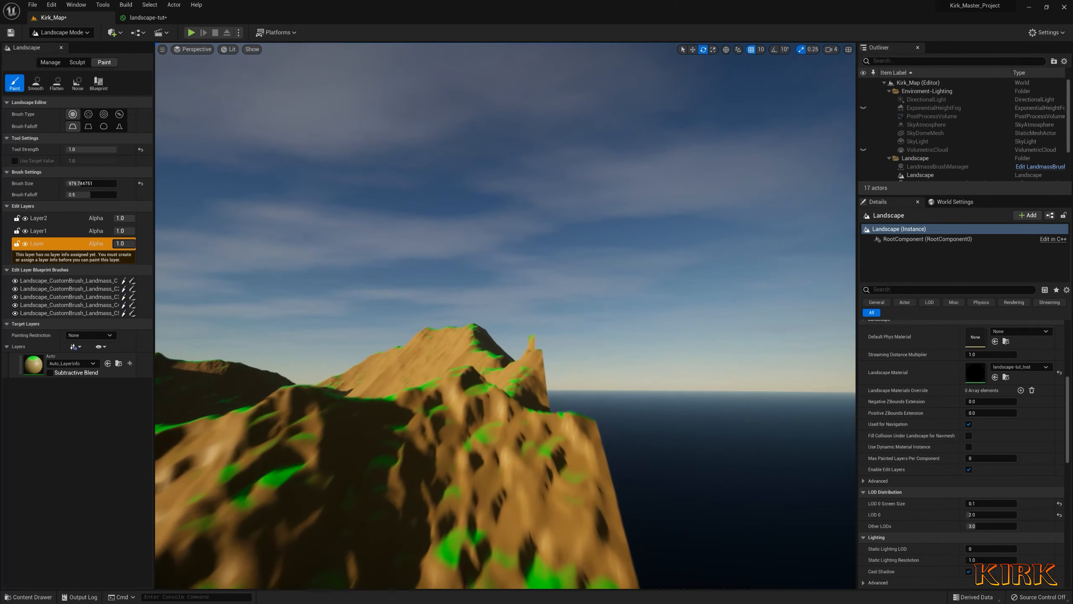
pyautogui.press('w')
pyautogui.moveTo(505, 316); pyautogui.dragTo(436, 287, button='right')
pyautogui.press('s')
pyautogui.press('s')
pyautogui.press('d')
pyautogui.press('w')
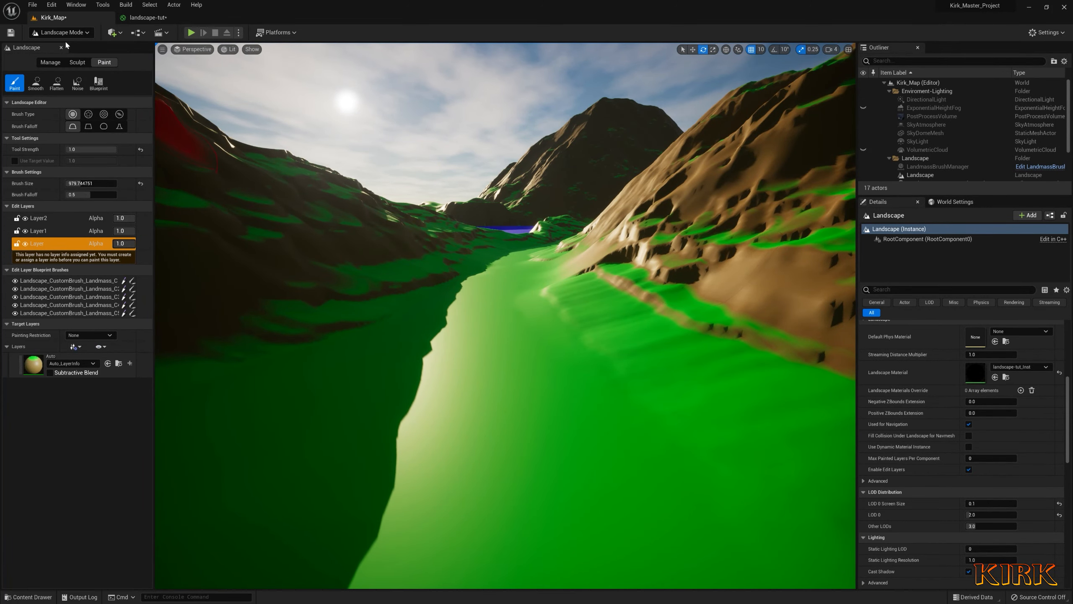
# Leave Landscape mode and, in the landscape-tut graph, move MatLayerBlend_Standard, SlopeMask and its parameter nodes together below the Layer Blend
pyautogui.hotkey('shift', '1')
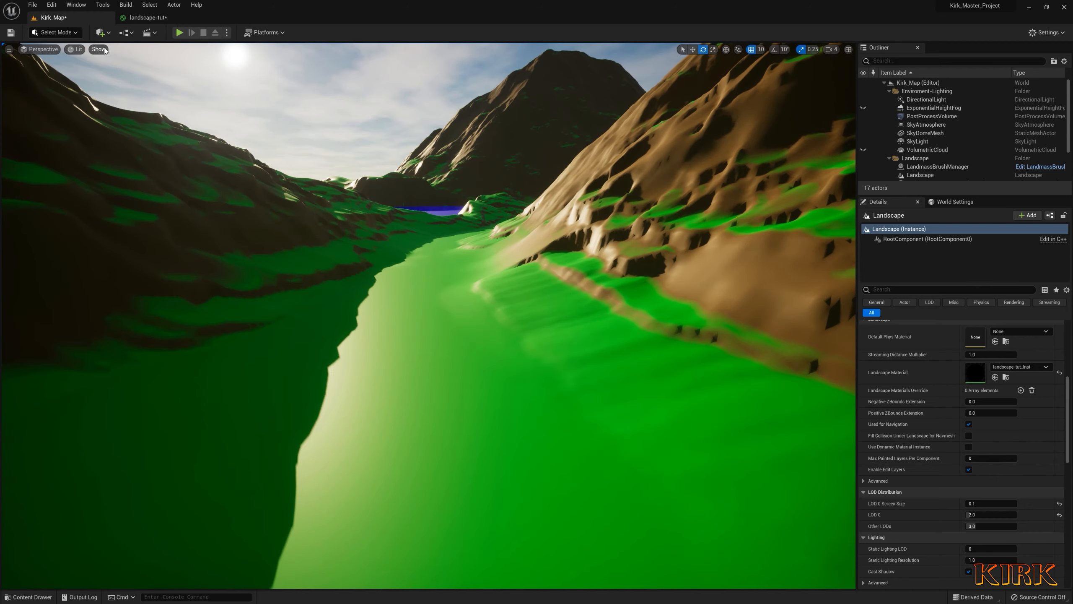
pyautogui.click(144, 17)
pyautogui.moveTo(429, 201); pyautogui.dragTo(404, 196, button='right')
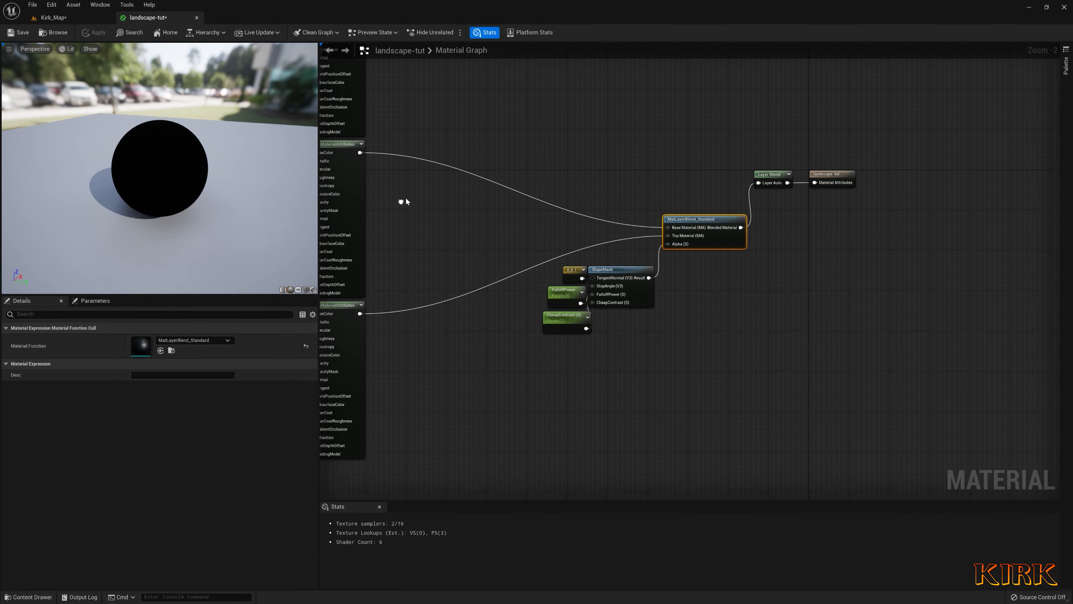
pyautogui.moveTo(508, 322); pyautogui.dragTo(609, 319, button='right')
pyautogui.scroll(-2, 609, 319)
pyautogui.moveTo(675, 323); pyautogui.dragTo(686, 298, button='right')
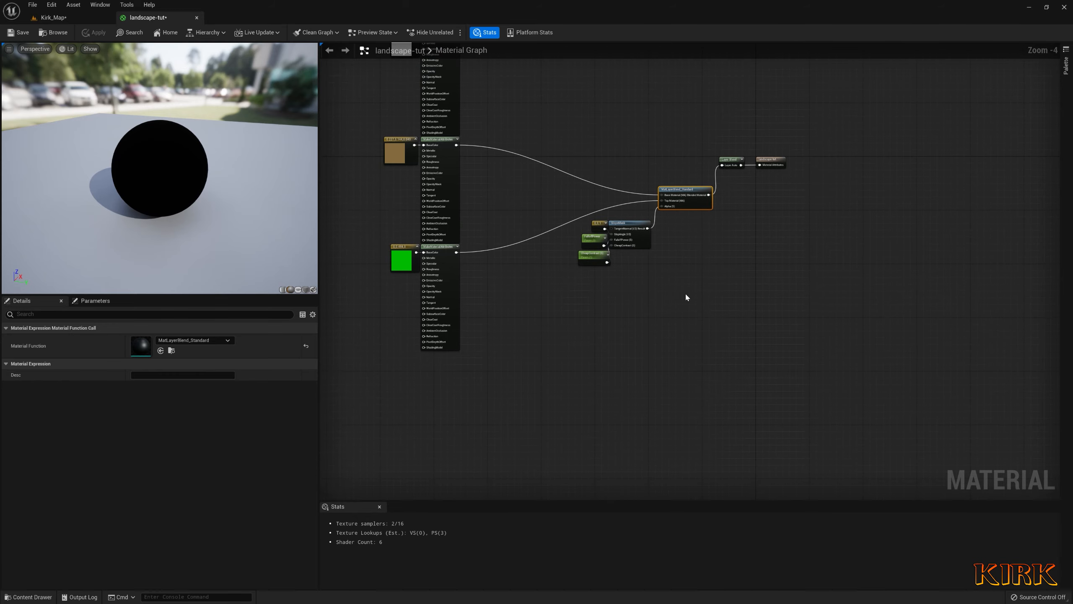
pyautogui.moveTo(677, 197); pyautogui.dragTo(608, 254)
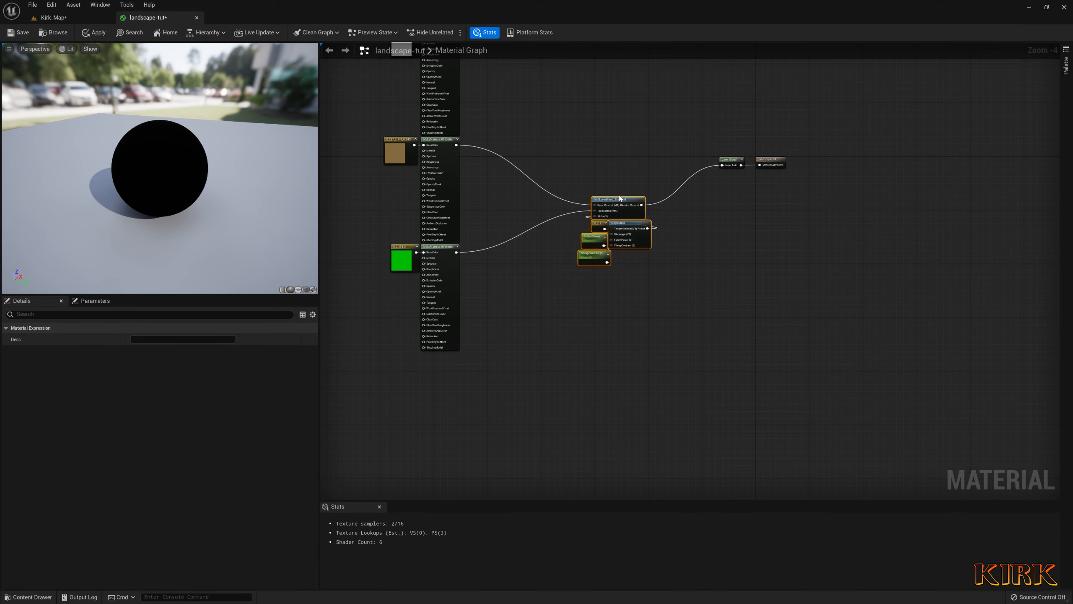
pyautogui.moveTo(621, 199); pyautogui.dragTo(703, 239)
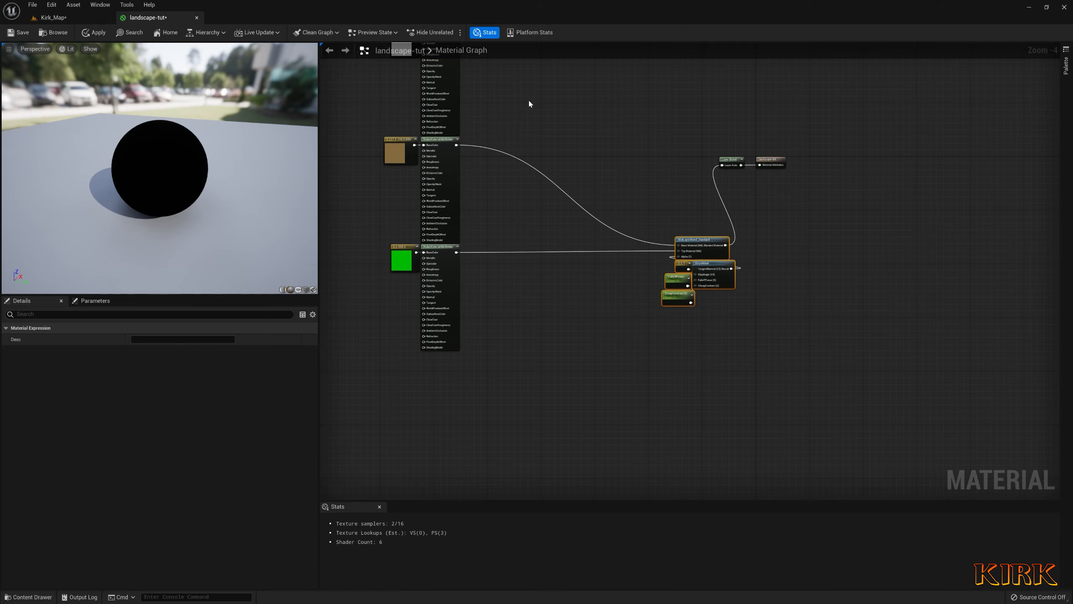
pyautogui.moveTo(702, 241); pyautogui.dragTo(744, 242)
pyautogui.click(625, 293)
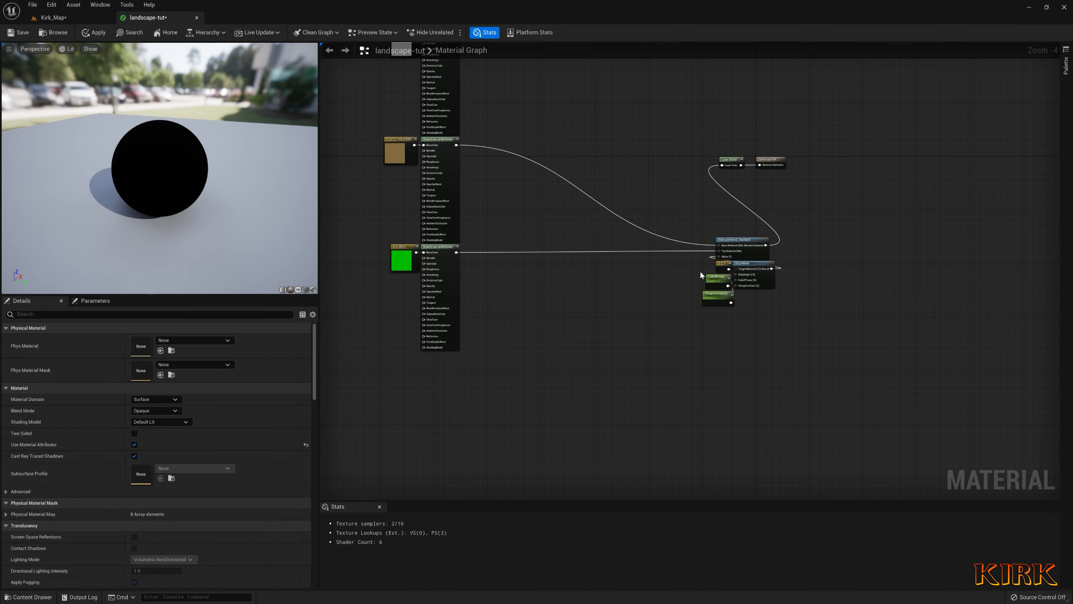
# Duplicate MatLayerBlend_Standard and wire it between the green layer's MakeMaterialAttributes and the original blend's Top Material input
pyautogui.click(740, 241)
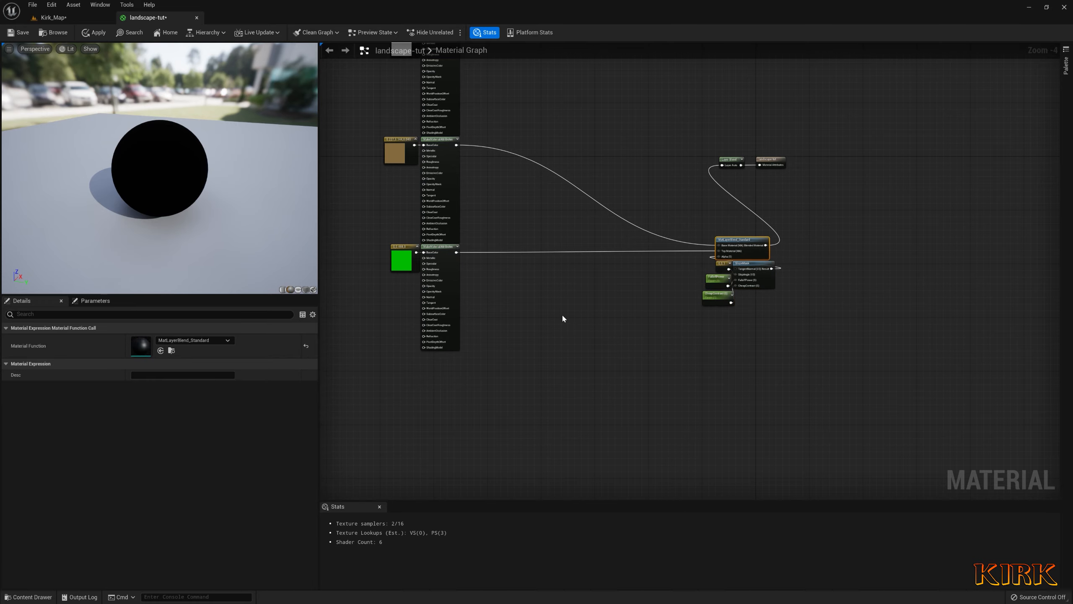
pyautogui.hotkey('ctrl', 'w')
pyautogui.moveTo(580, 312); pyautogui.dragTo(572, 239)
pyautogui.moveTo(506, 277); pyautogui.dragTo(544, 287, button='right')
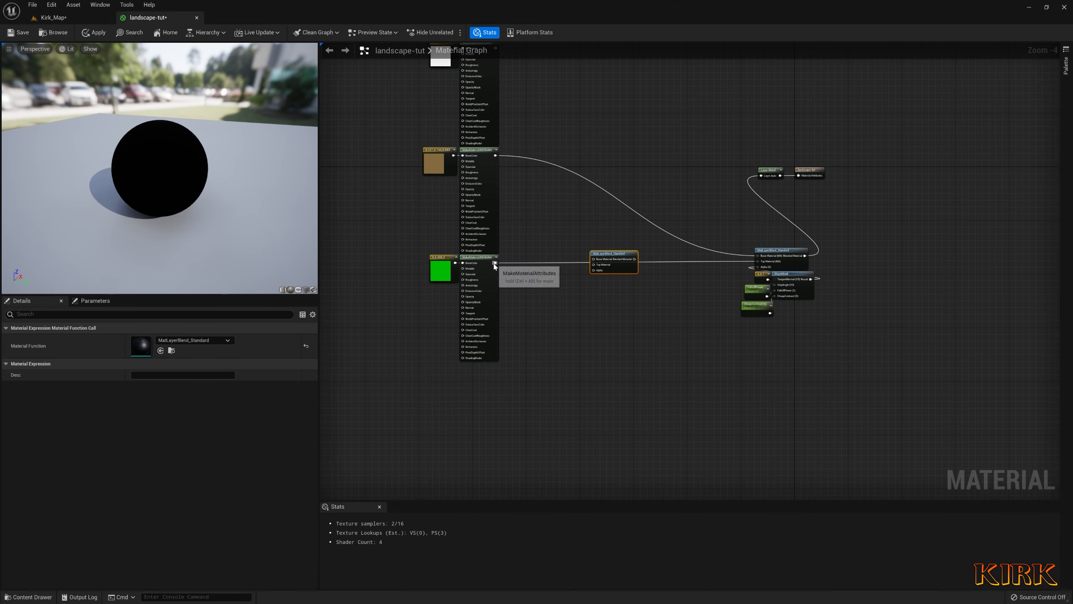
pyautogui.moveTo(495, 263); pyautogui.dragTo(677, 252)
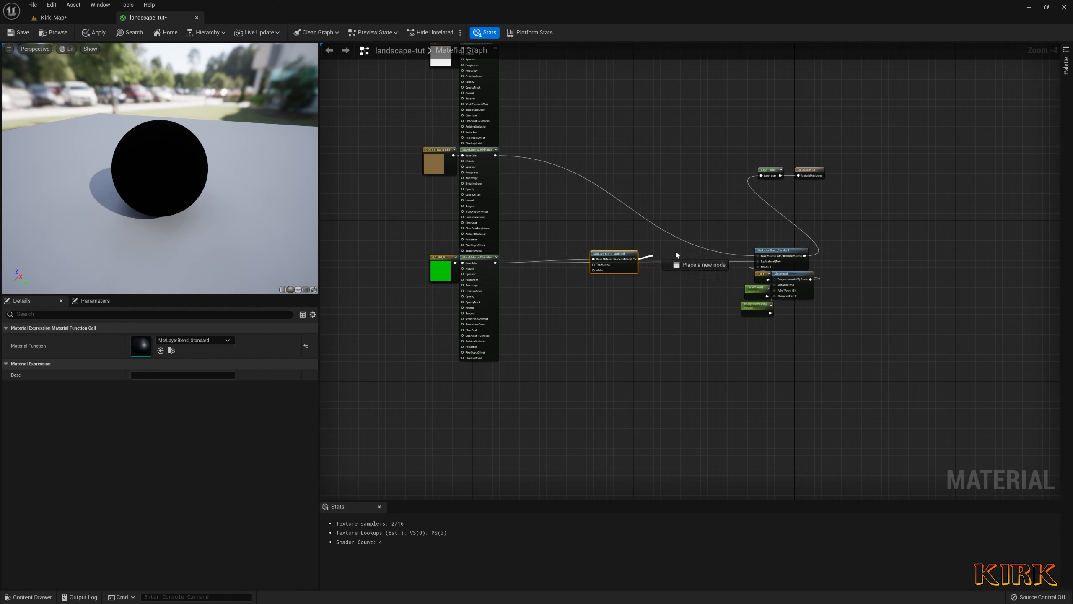
pyautogui.moveTo(765, 265); pyautogui.dragTo(765, 265)
pyautogui.moveTo(609, 260)
pyautogui.mouseDown()
pyautogui.moveTo(651, 266)
pyautogui.moveTo(627, 265)
pyautogui.mouseUp()
pyautogui.scroll(4, 596, 318)
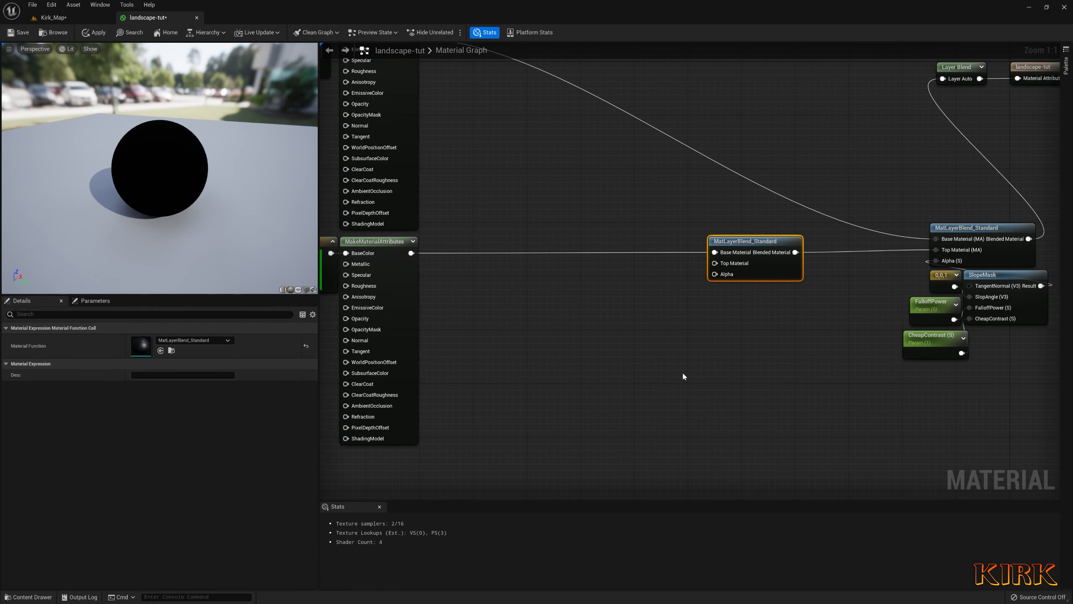
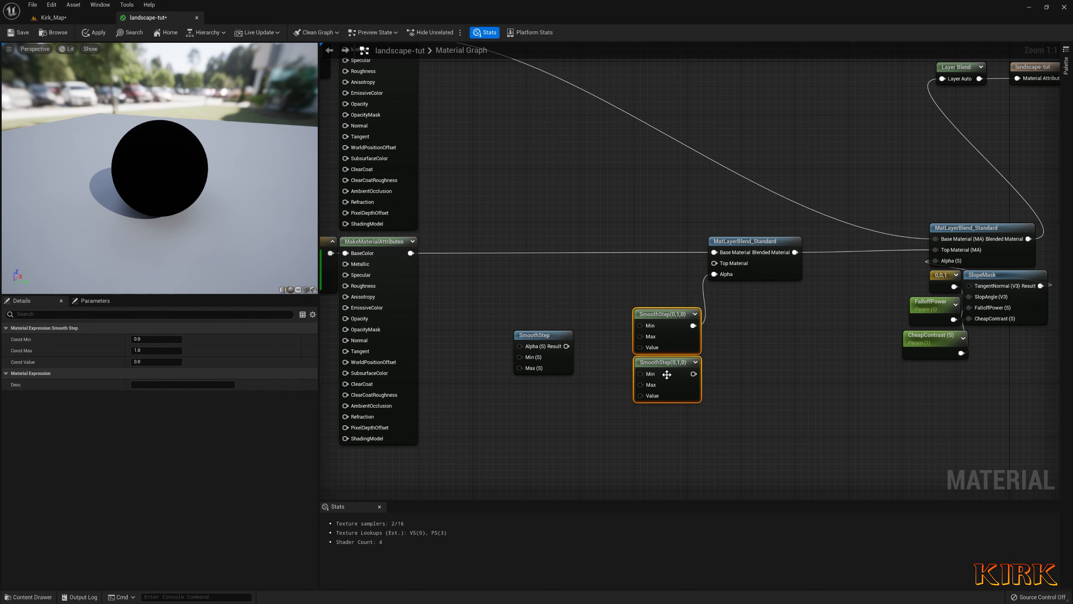
# Open the SmoothStep material function, inspect its Custom node's code and inputs, and return to the landscape-tut graph
pyautogui.click(676, 356)
pyautogui.moveTo(671, 420); pyautogui.dragTo(689, 441)
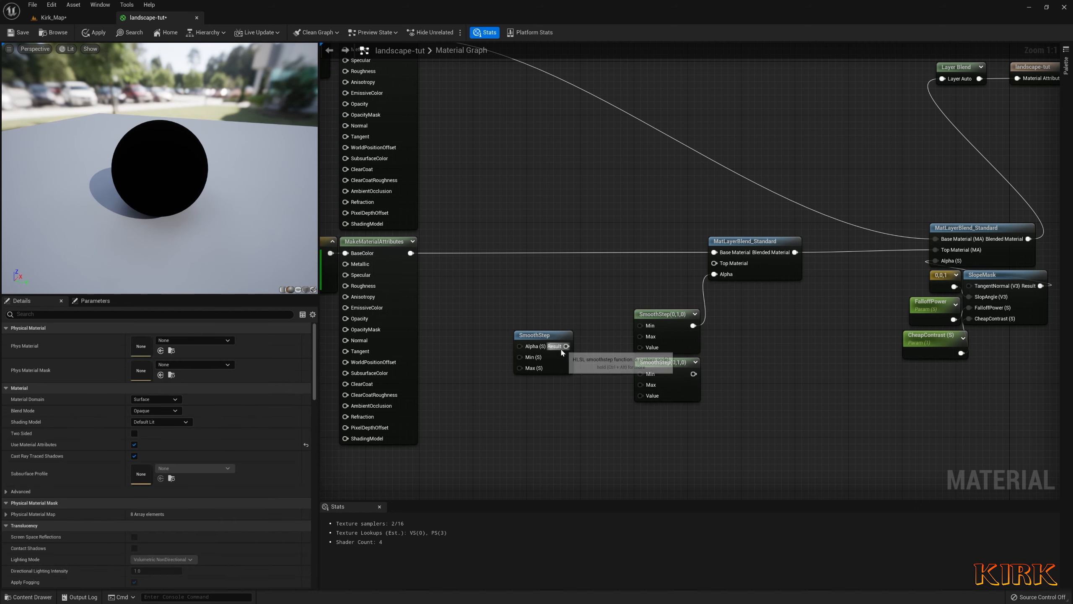
pyautogui.moveTo(565, 360)
pyautogui.mouseDown()
pyautogui.moveTo(572, 353)
pyautogui.moveTo(570, 363)
pyautogui.mouseUp()
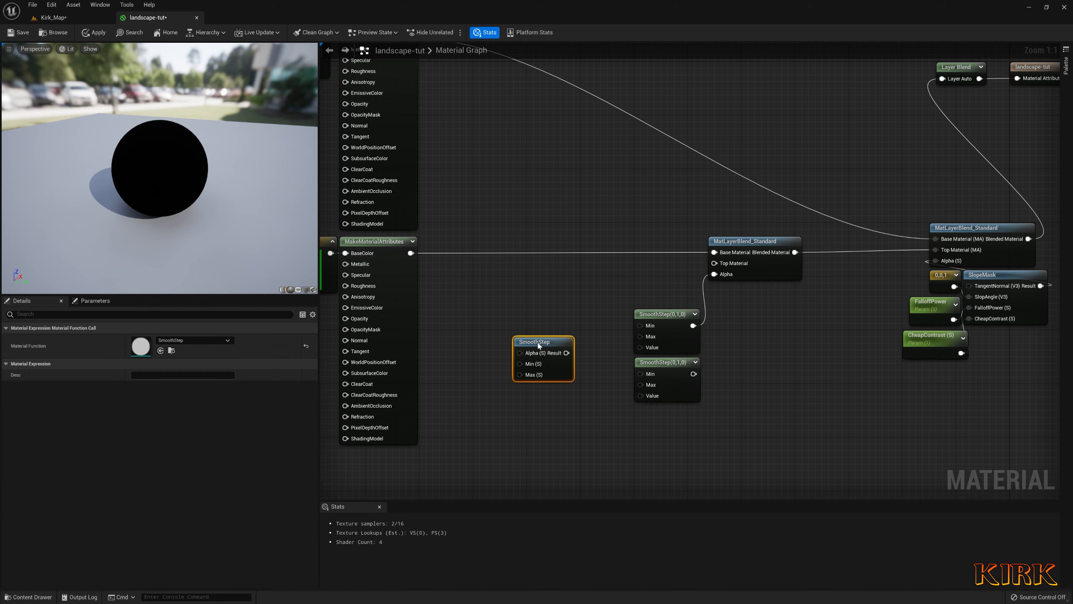
pyautogui.doubleClick(541, 342)
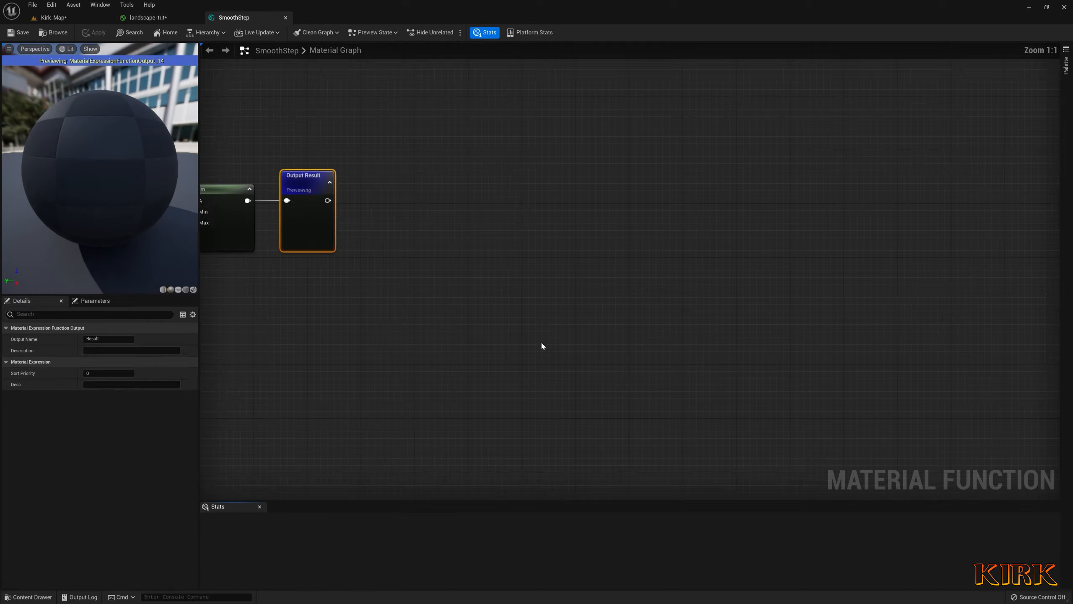
pyautogui.click(549, 271)
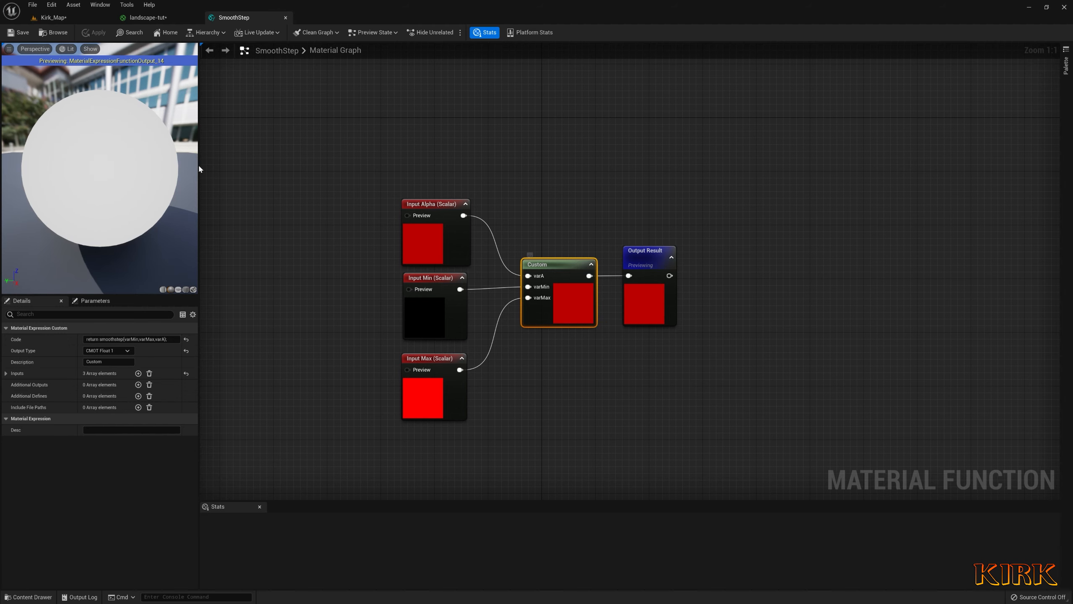
pyautogui.click(157, 17)
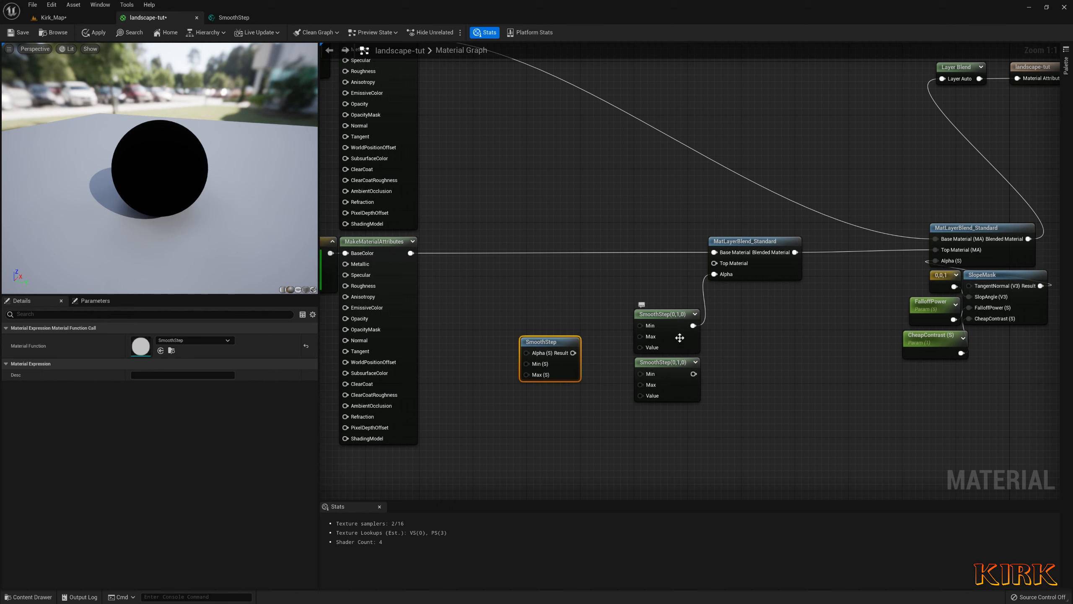
# Close the SmoothStep function, delete both SmoothStep(0,1,0) nodes, and wire the remaining SmoothStep function's Result into the new MatLayerBlend_Standard's Alpha
pyautogui.moveTo(661, 291); pyautogui.dragTo(760, 467)
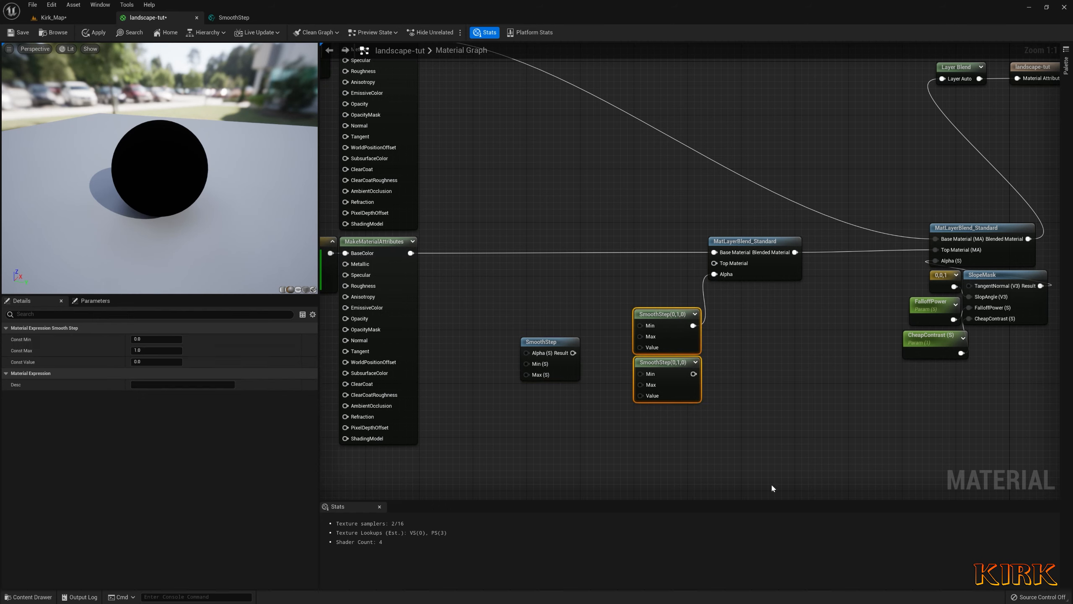
pyautogui.click(564, 341)
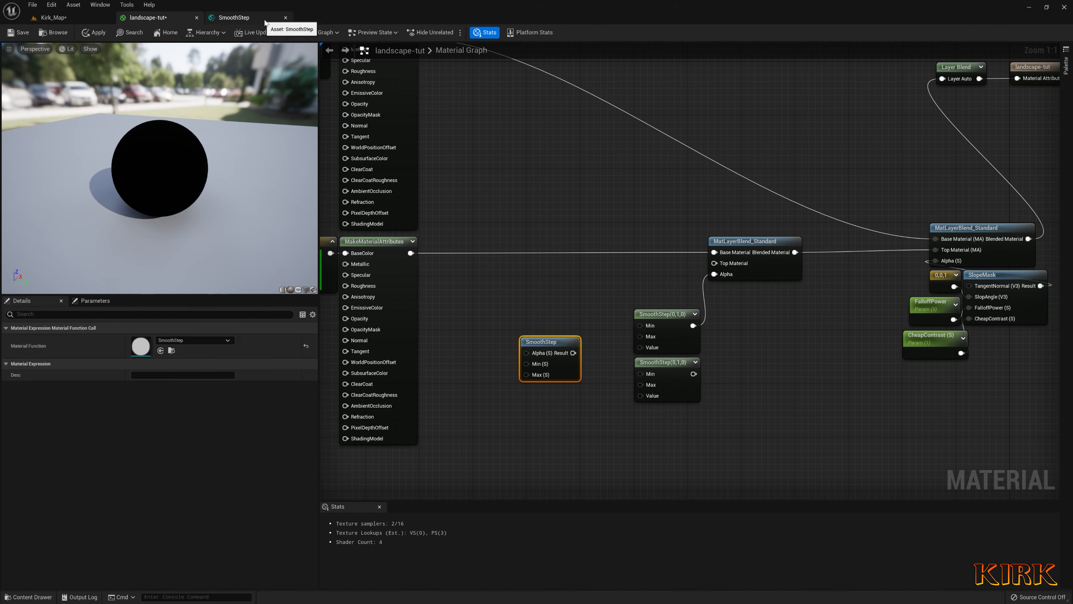
pyautogui.click(286, 17)
pyautogui.moveTo(625, 304); pyautogui.dragTo(707, 444)
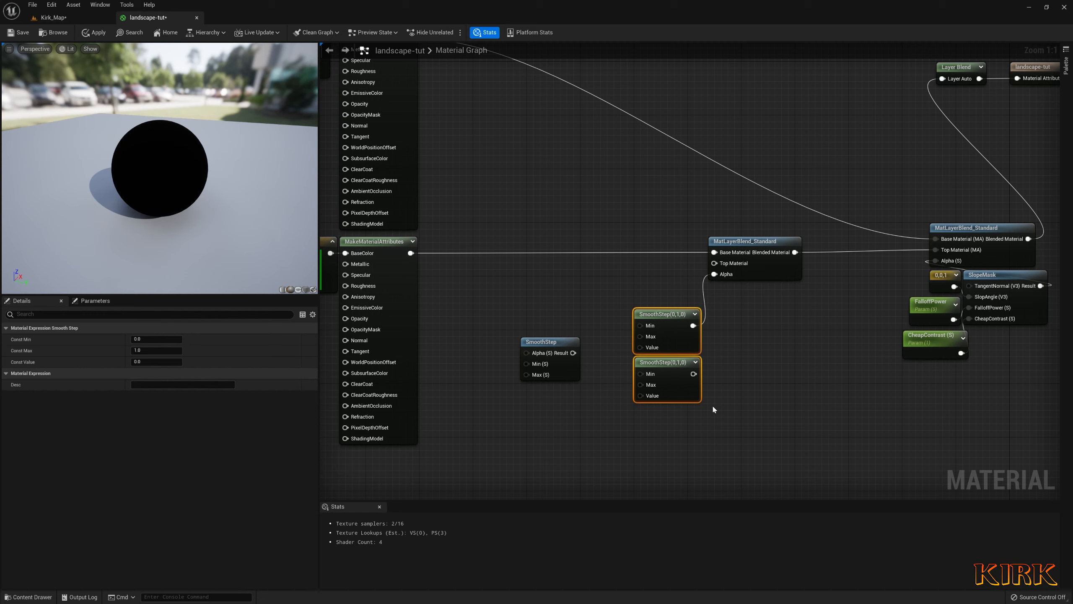
pyautogui.press('Delete')
pyautogui.moveTo(545, 346); pyautogui.dragTo(715, 273)
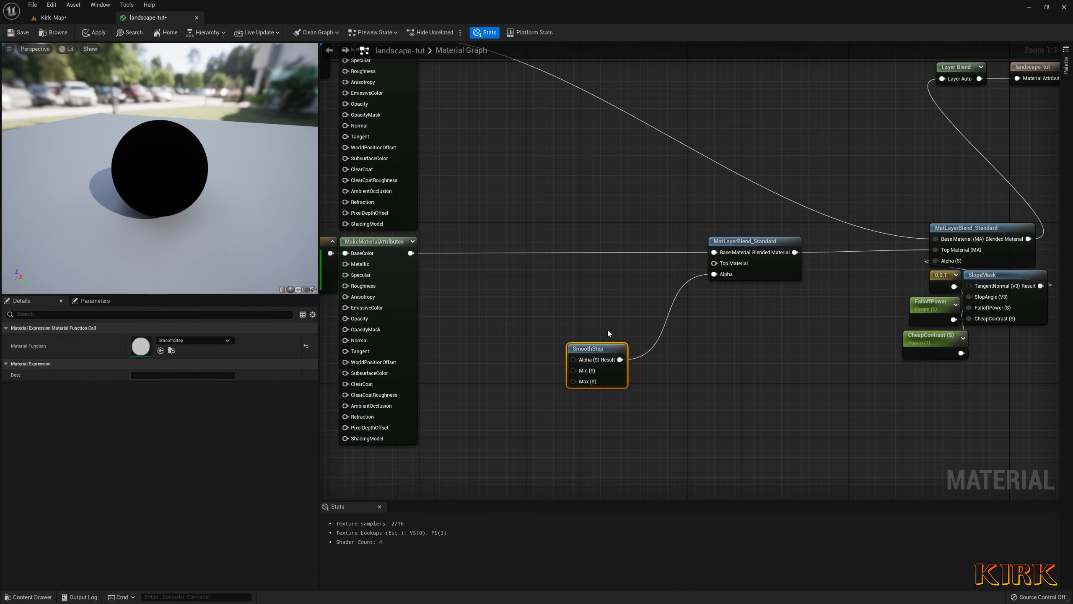
pyautogui.moveTo(604, 355); pyautogui.dragTo(679, 335)
pyautogui.moveTo(603, 416); pyautogui.dragTo(681, 382, button='right')
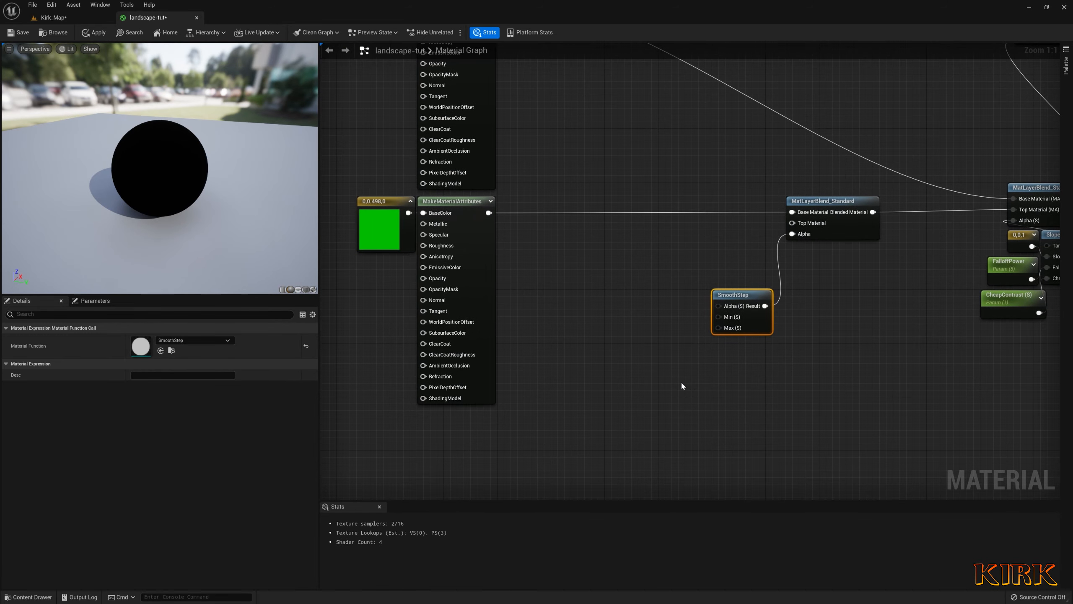
# Promote SmoothStep's Min input to a parameter named Green-Min and place it clear of the SmoothStep node
pyautogui.rightClick(732, 319)
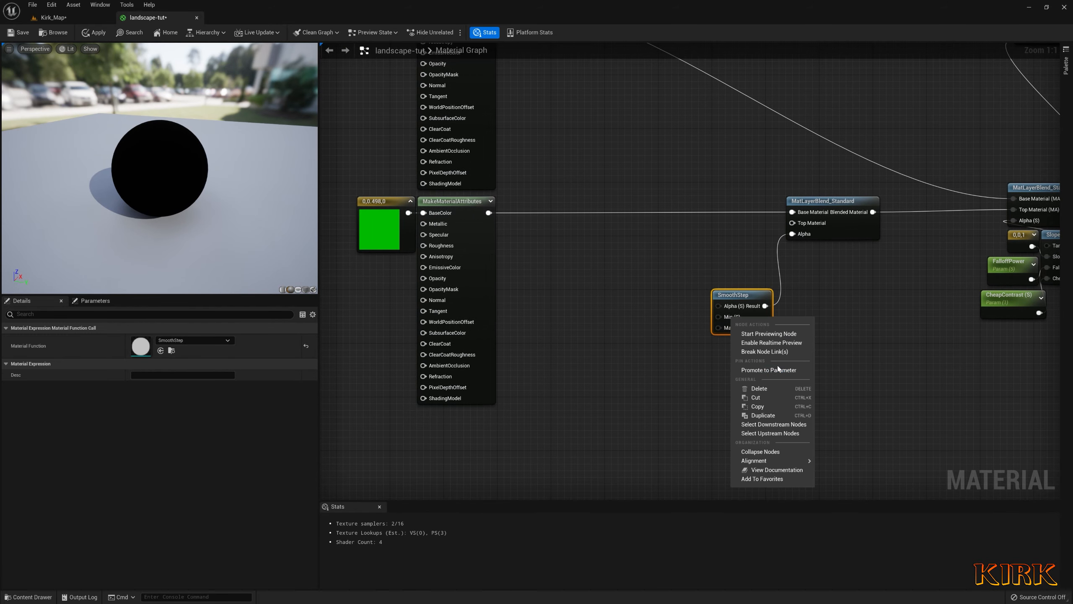
pyautogui.click(780, 371)
pyautogui.write('Min')
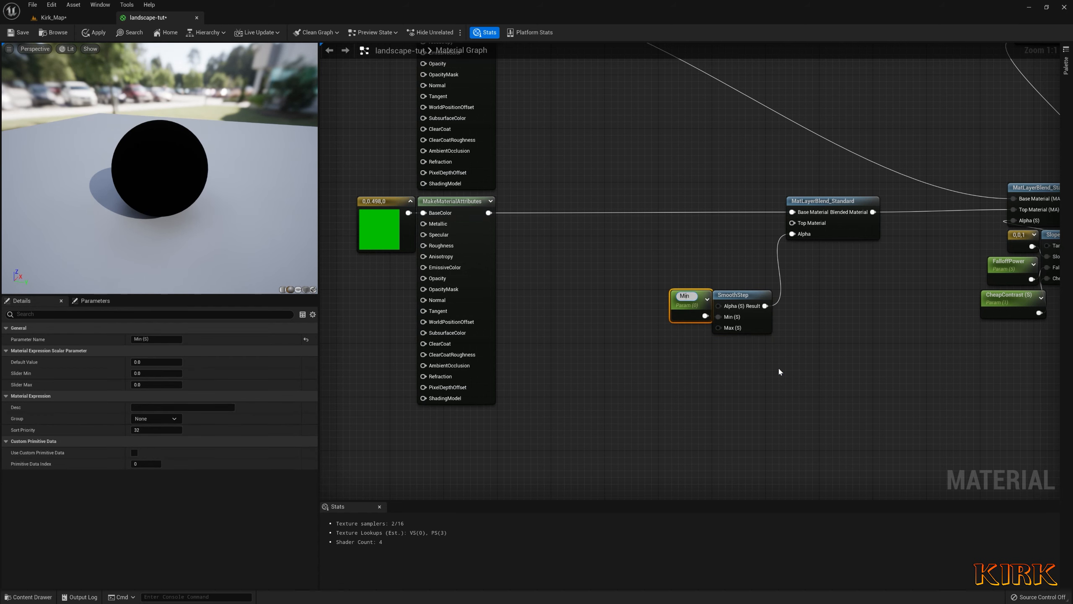
pyautogui.write('Green-')
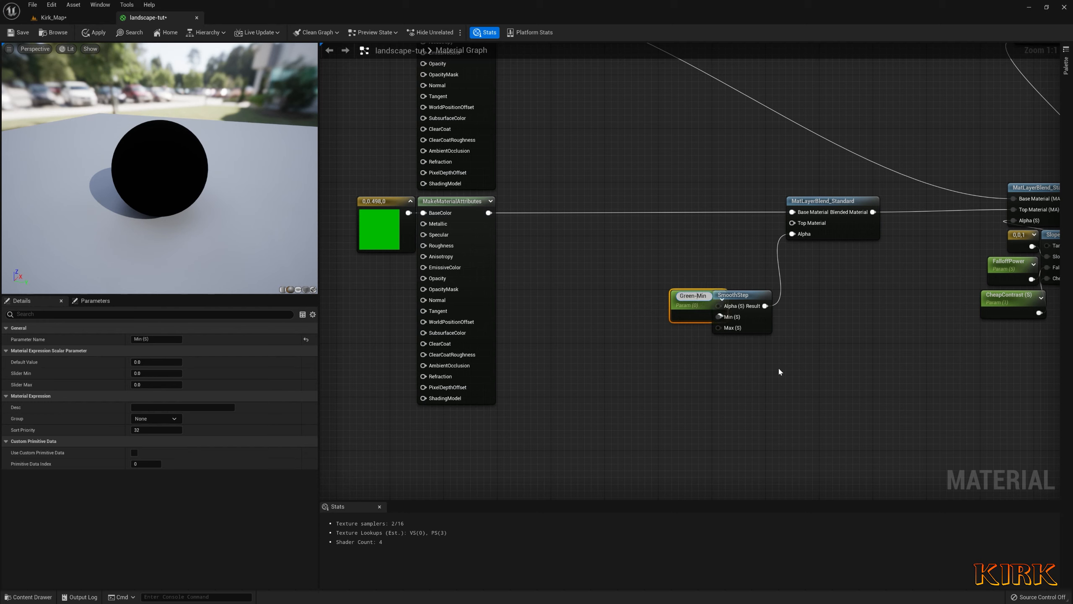
pyautogui.click(749, 364)
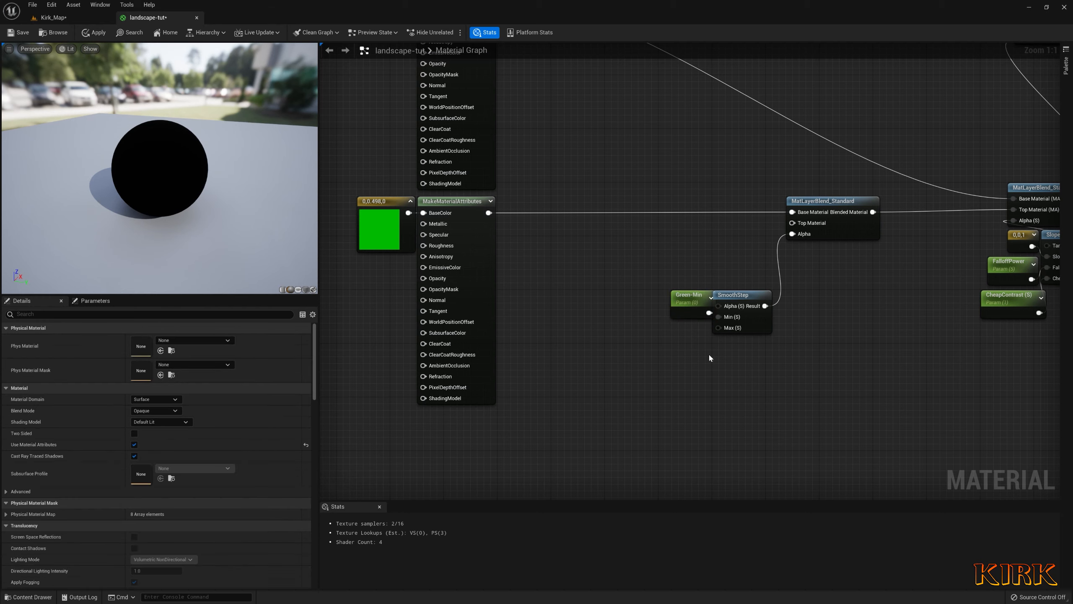
pyautogui.moveTo(690, 306); pyautogui.dragTo(651, 305)
# Duplicate the Green-Min parameter as Green-Max, wire it to SmoothStep's Max input, and stack both parameters beneath SmoothStep
pyautogui.hotkey('ctrl', 'w')
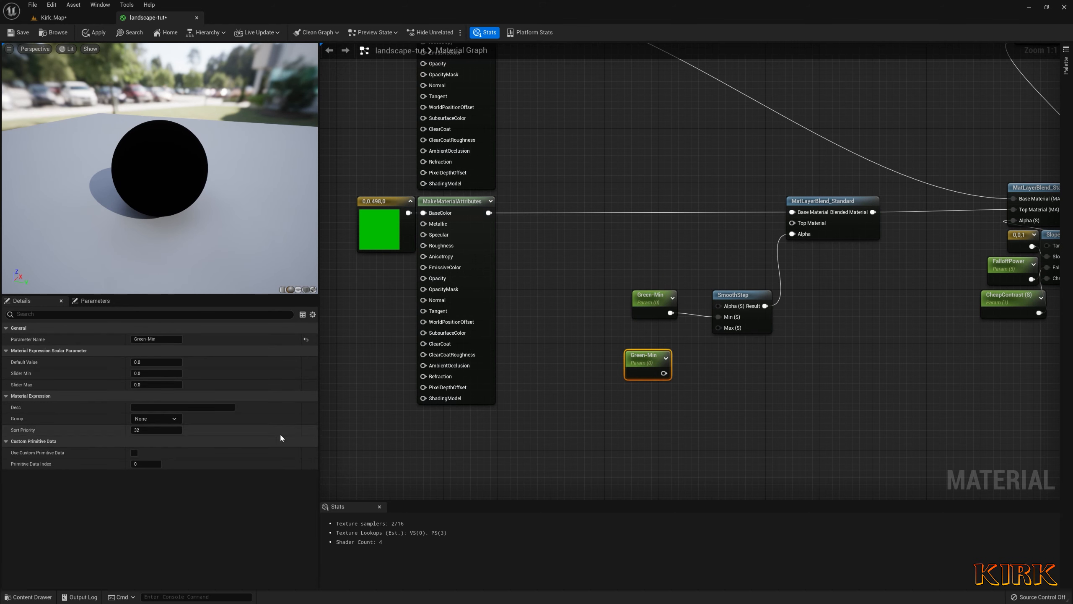
pyautogui.doubleClick(151, 338)
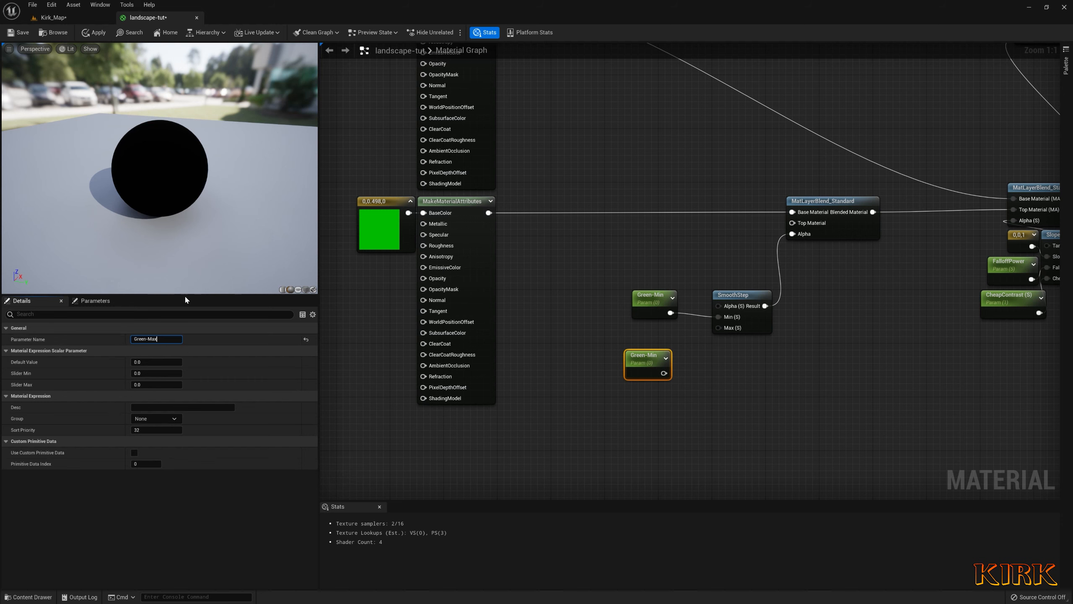
pyautogui.click(638, 447)
pyautogui.moveTo(664, 373); pyautogui.dragTo(751, 380)
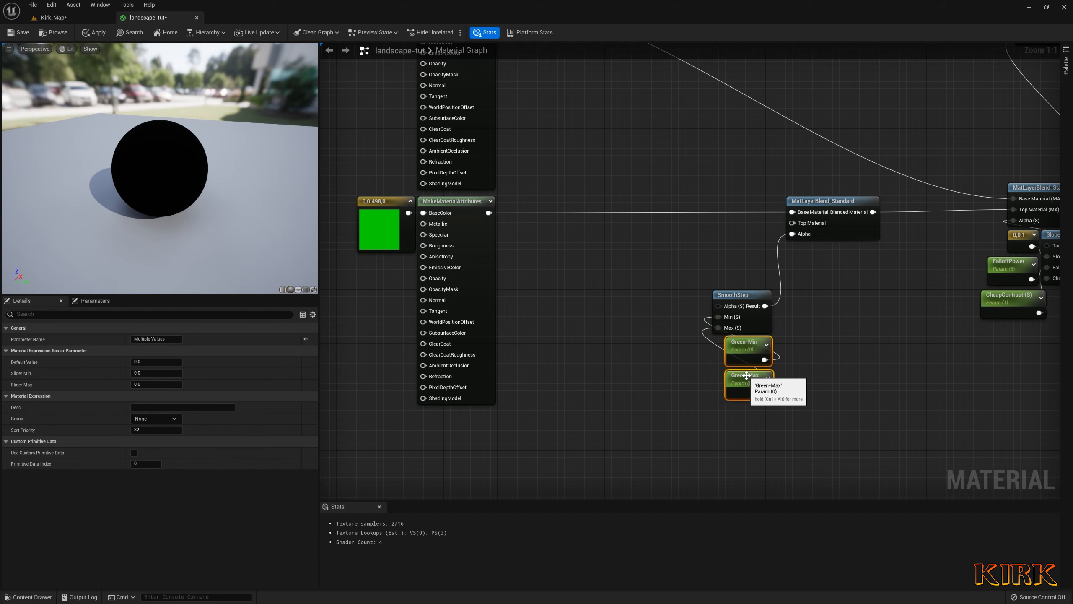
pyautogui.click(679, 331)
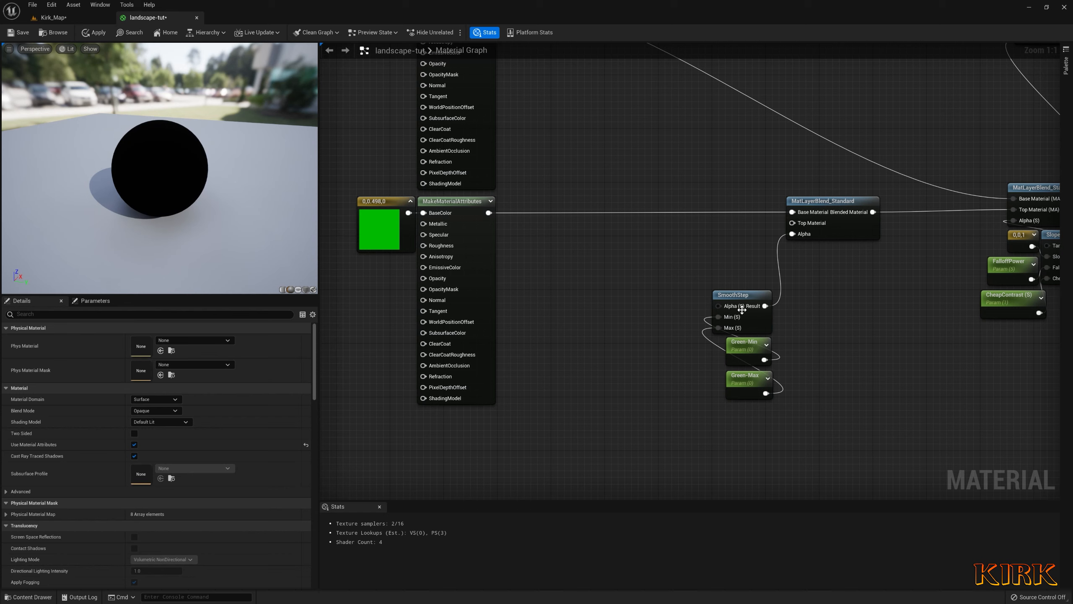
pyautogui.moveTo(743, 310)
pyautogui.mouseDown()
pyautogui.moveTo(886, 260)
pyautogui.moveTo(748, 309)
pyautogui.mouseUp()
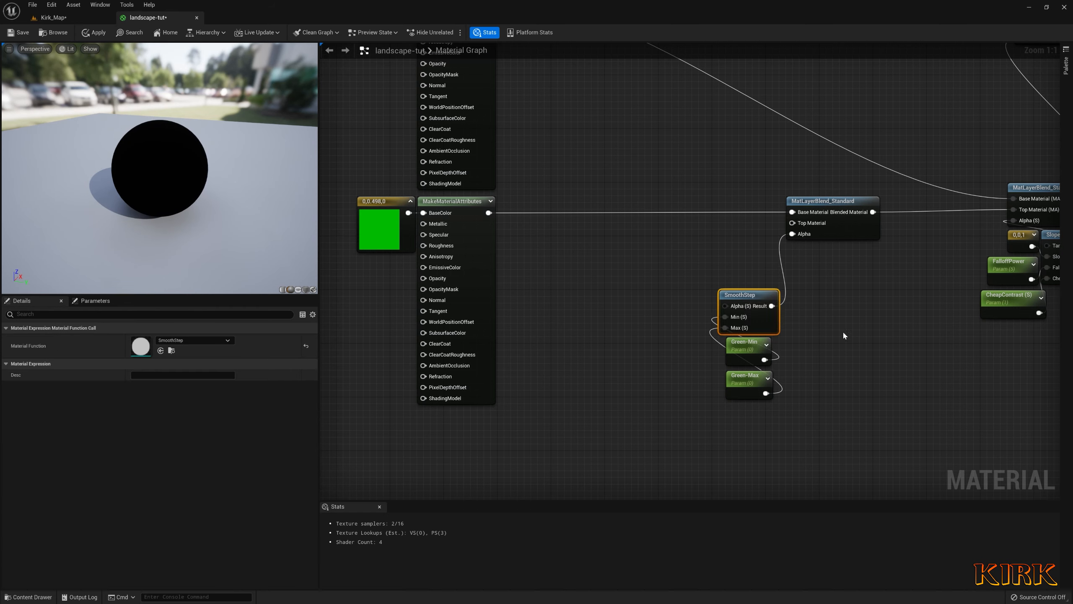
# Switch to Kirk_Map, select SK_Mannequin in the valley, and raise it above the ground to Z -520
pyautogui.click(80, 21)
pyautogui.moveTo(511, 205); pyautogui.dragTo(259, 218, button='right')
pyautogui.moveTo(560, 286); pyautogui.dragTo(559, 287, button='right')
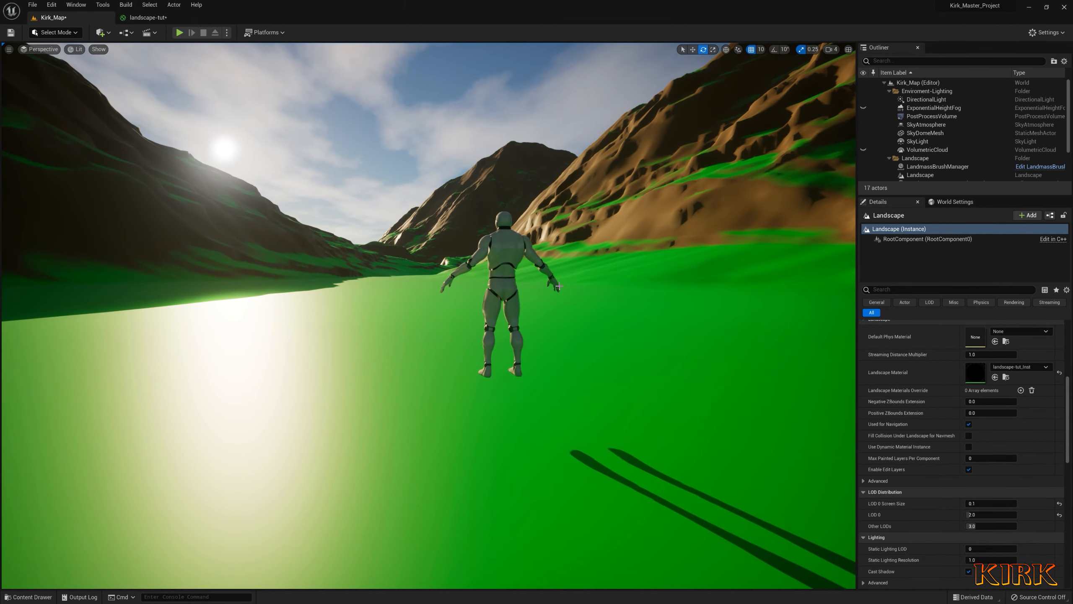
pyautogui.click(517, 338)
pyautogui.press('w')
pyautogui.moveTo(501, 360); pyautogui.dragTo(501, 334)
pyautogui.scroll(10, 1072, 400)
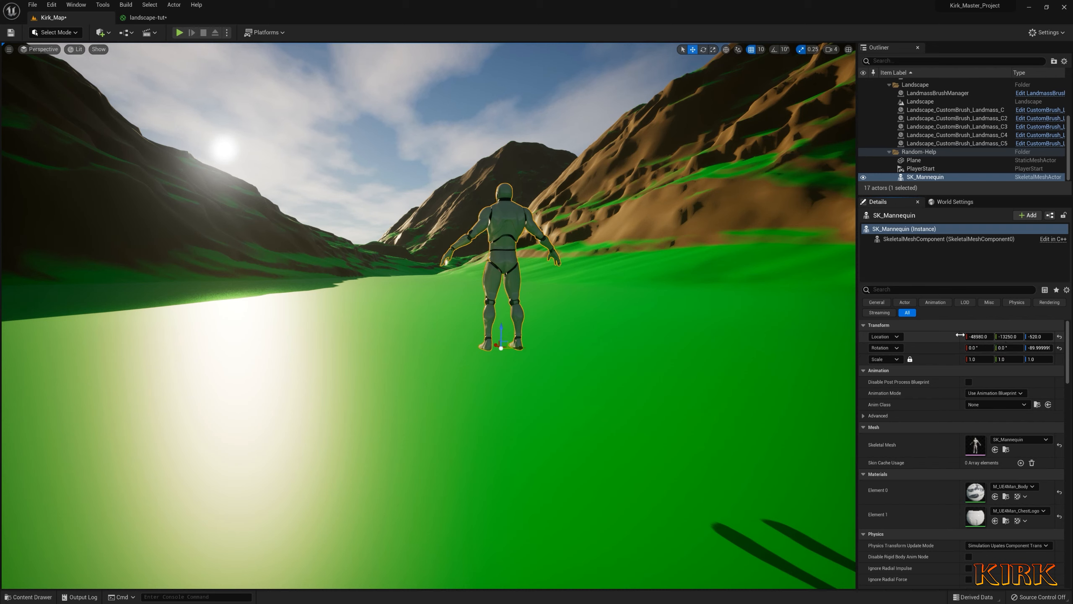
# Check the green constant's RGB values in landscape-tut and lower SK_Mannequin in Kirk_Map onto the valley floor at Z -590
pyautogui.click(148, 17)
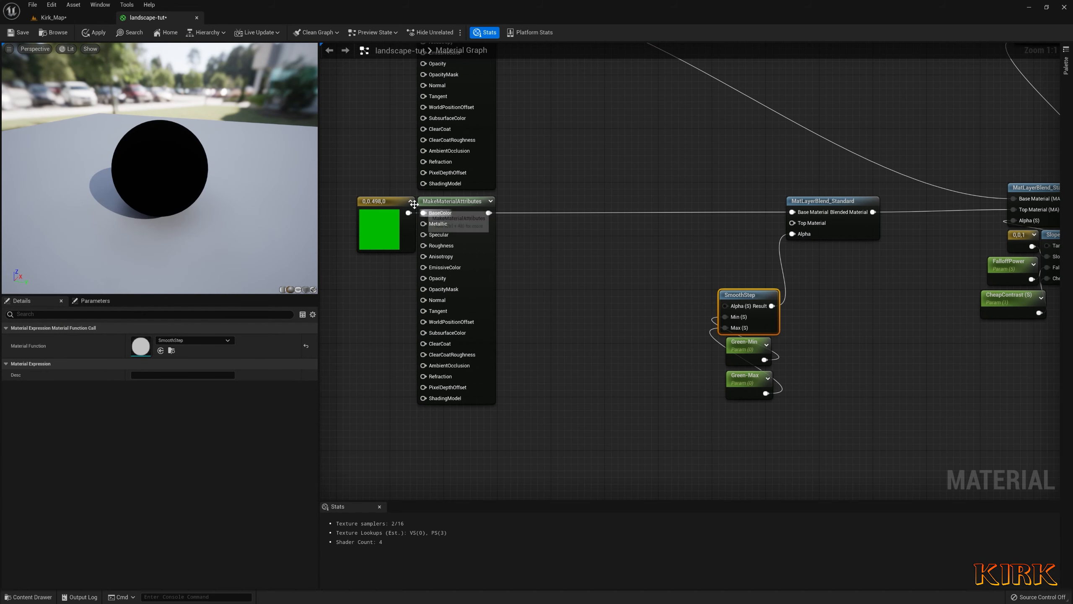
pyautogui.click(382, 209)
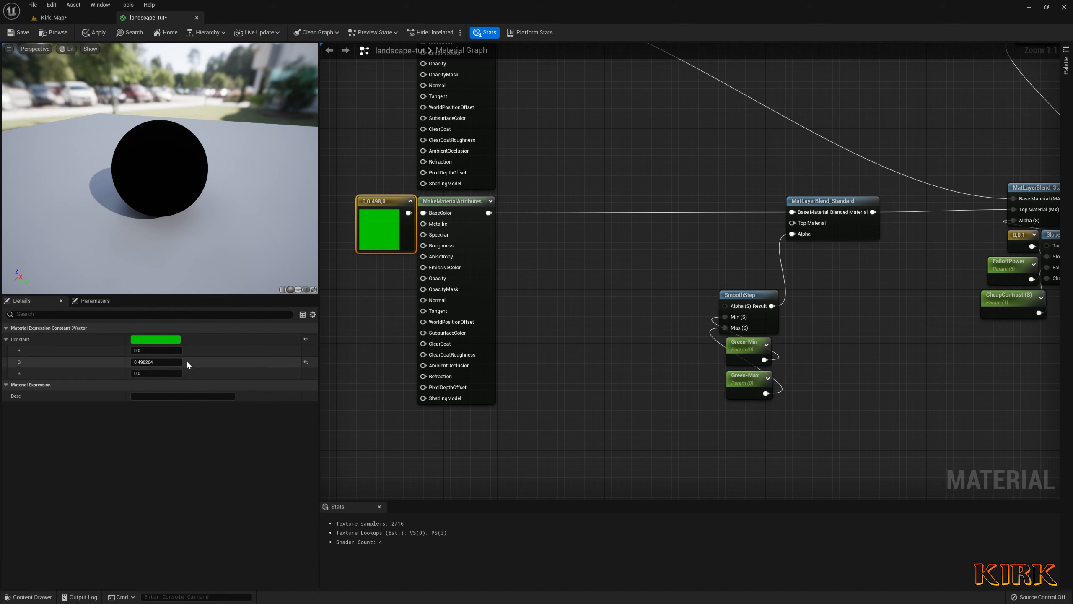
pyautogui.click(79, 24)
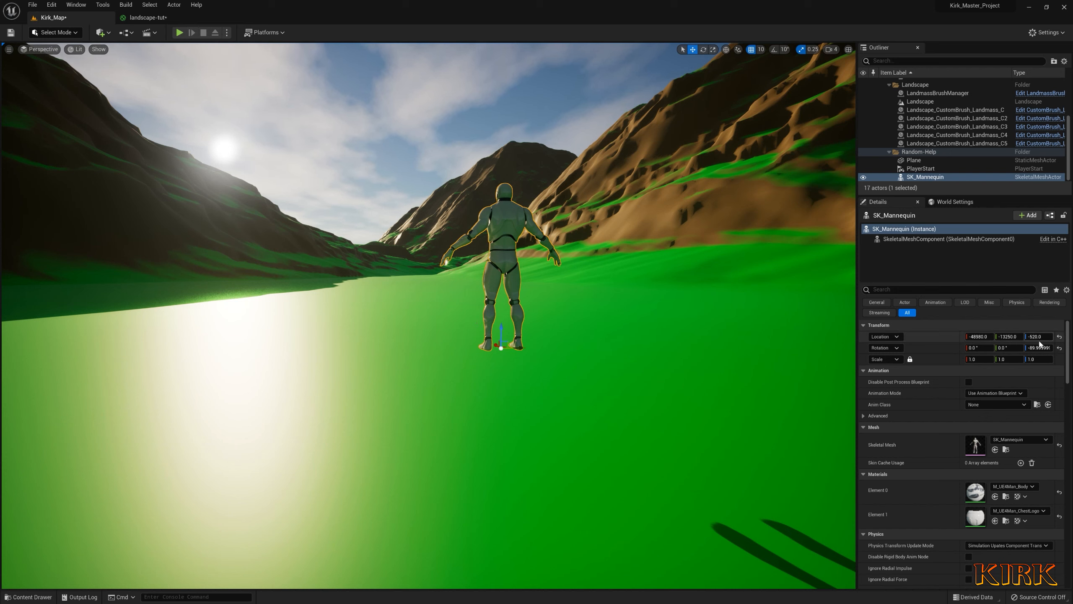
pyautogui.moveTo(502, 328); pyautogui.dragTo(493, 392)
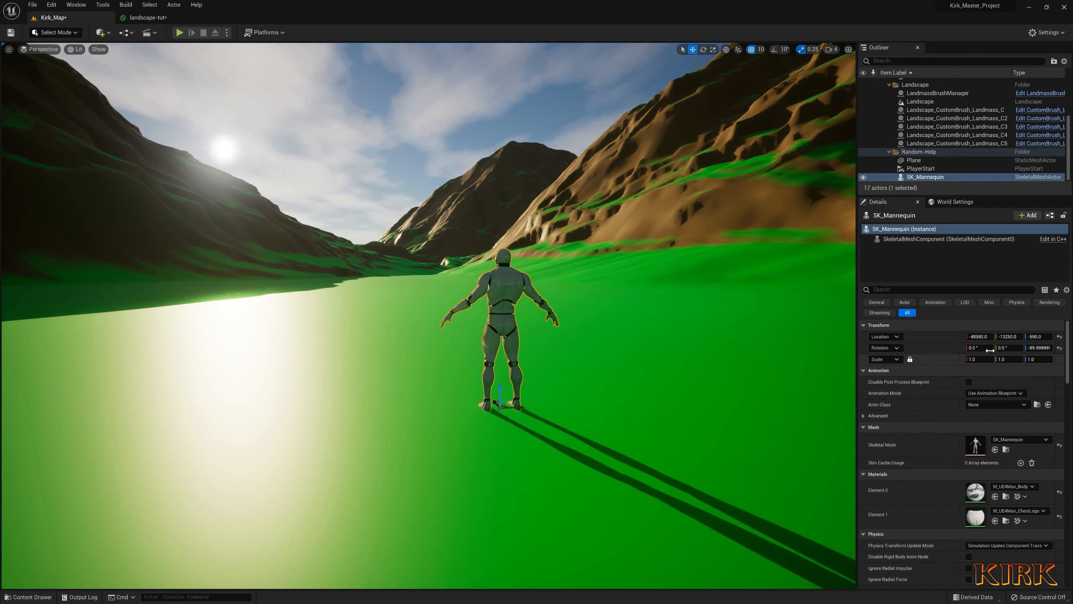
# Return to the landscape-tut graph and add an Absolute World Position node between the green MakeMaterialAttributes and SmoothStep
pyautogui.click(163, 18)
pyautogui.moveTo(641, 325)
pyautogui.mouseDown(button='right')
pyautogui.moveTo(602, 307)
pyautogui.moveTo(657, 315)
pyautogui.mouseUp(button='right')
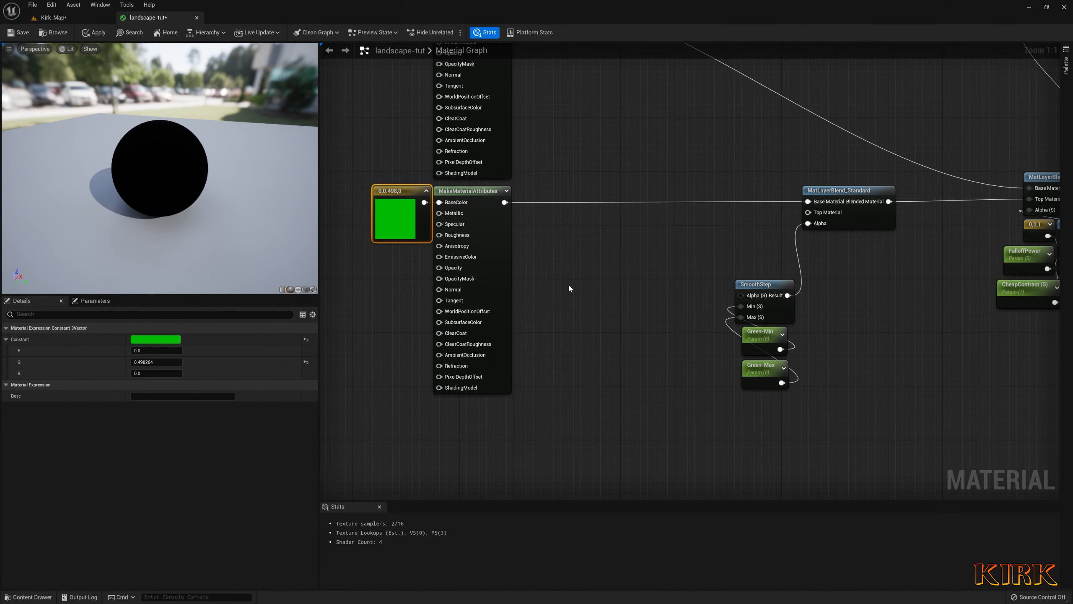
pyautogui.rightClick(564, 272)
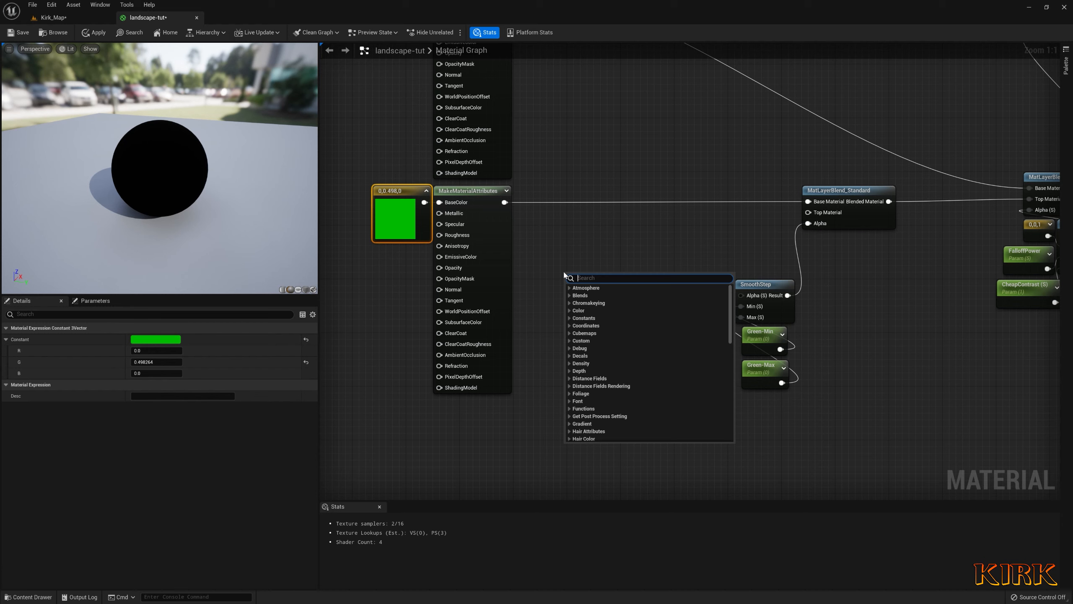
pyautogui.write('world')
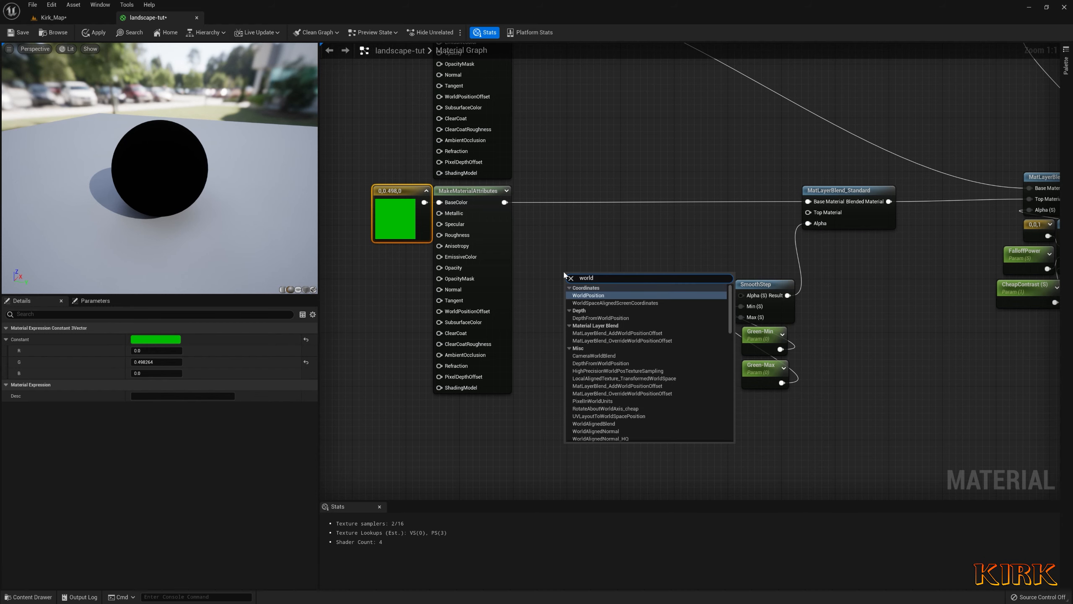
pyautogui.press('Return')
pyautogui.moveTo(626, 281)
pyautogui.mouseDown()
pyautogui.moveTo(609, 275)
pyautogui.moveTo(622, 275)
pyautogui.mouseUp()
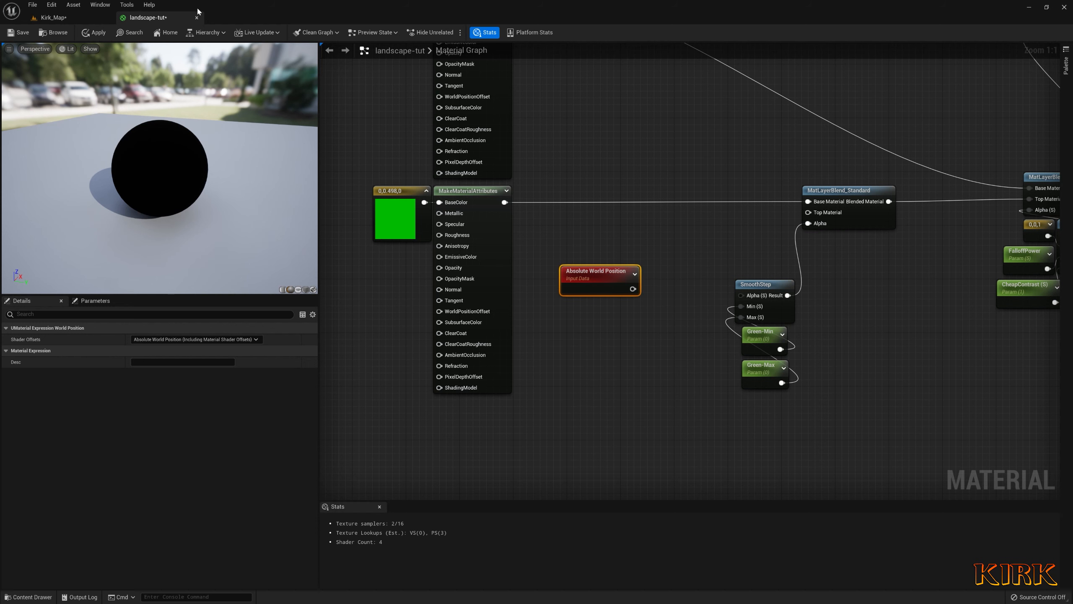
# Recheck SK_Mannequin's Z location in Kirk_Map and wire Absolute World Position into SmoothStep's Alpha input in landscape-tut
pyautogui.click(67, 18)
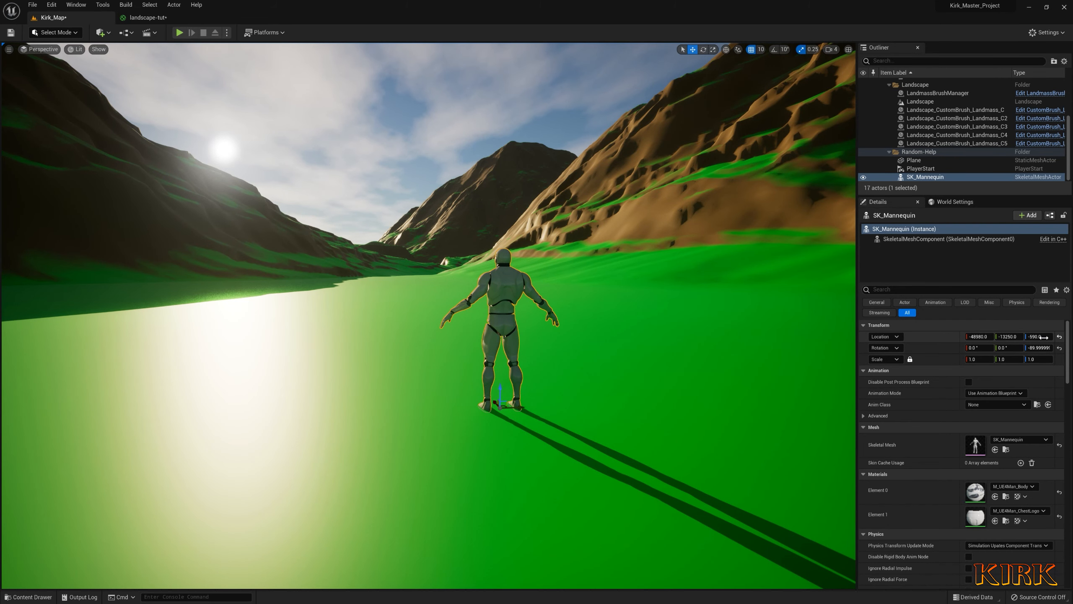
pyautogui.click(145, 17)
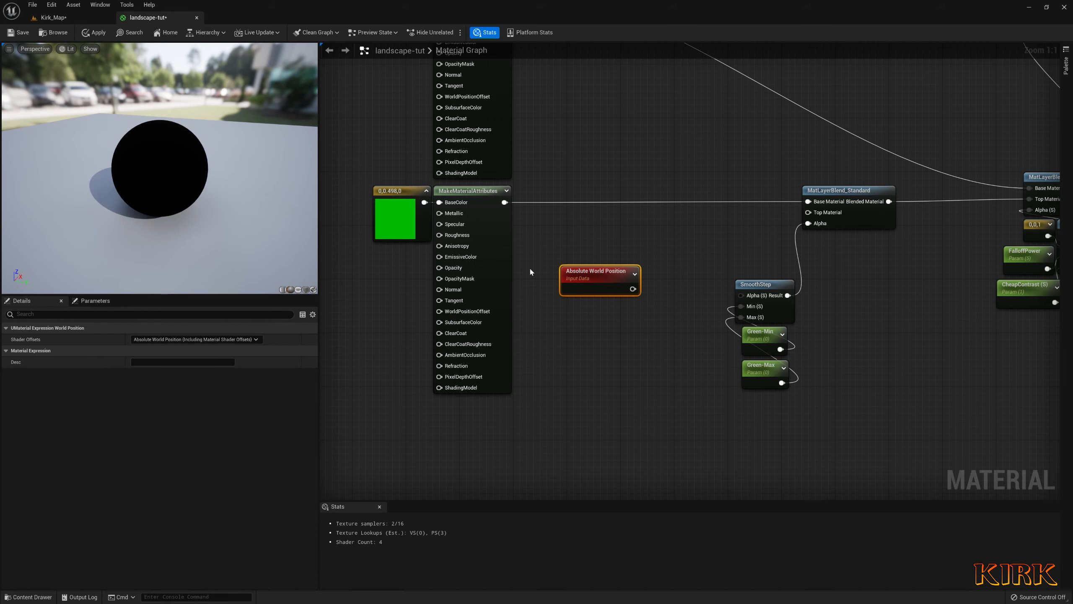
pyautogui.moveTo(597, 266); pyautogui.dragTo(742, 295)
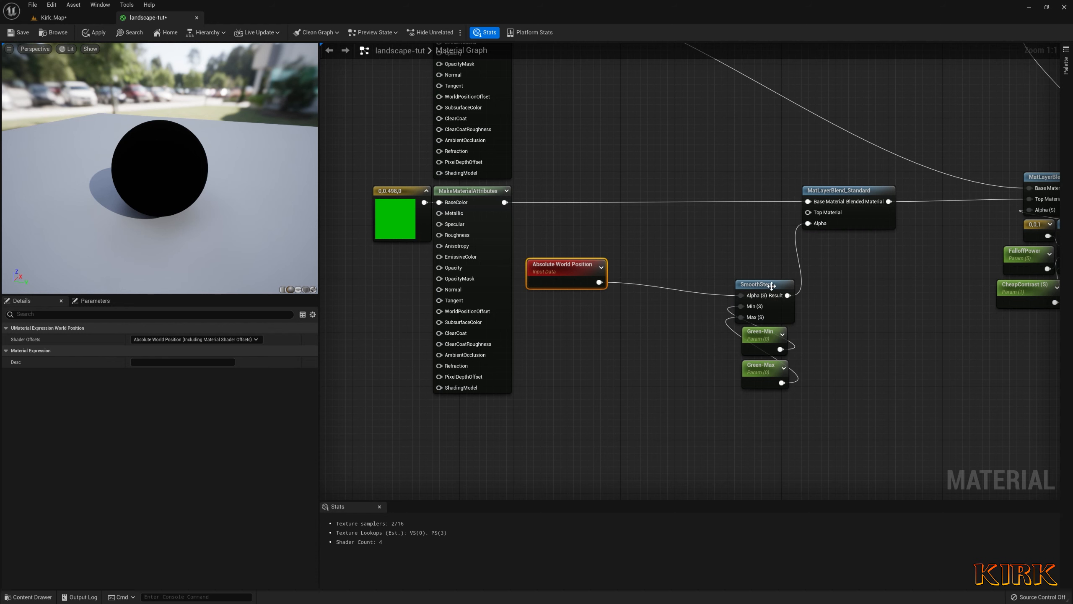
# Insert a ComponentMask with only B enabled between Absolute World Position and SmoothStep's Alpha, and move both nodes close to SmoothStep
pyautogui.rightClick(641, 288)
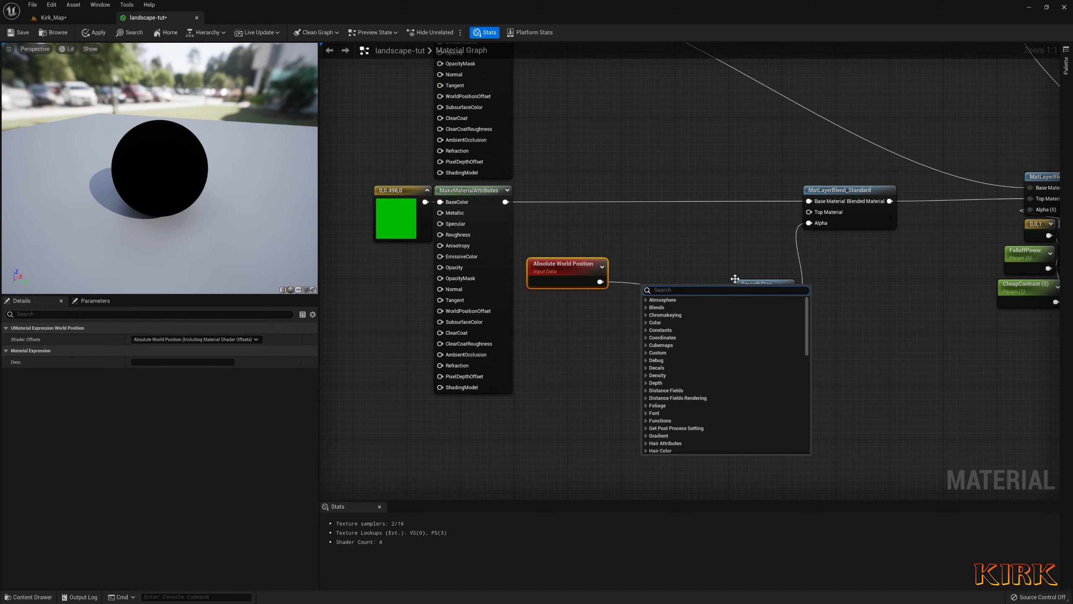
pyautogui.write('comp')
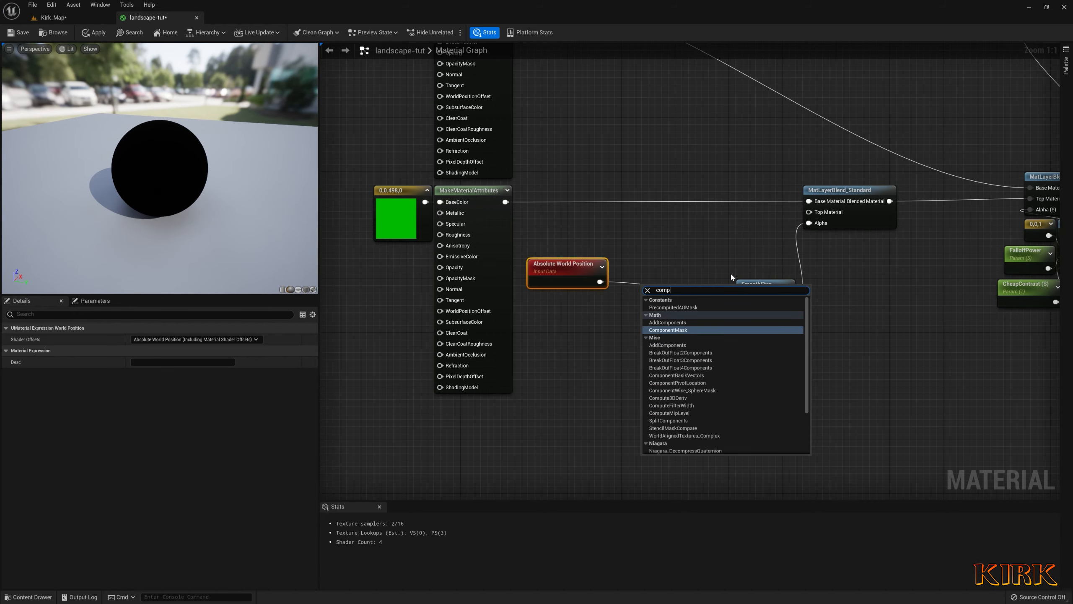
pyautogui.press('Return')
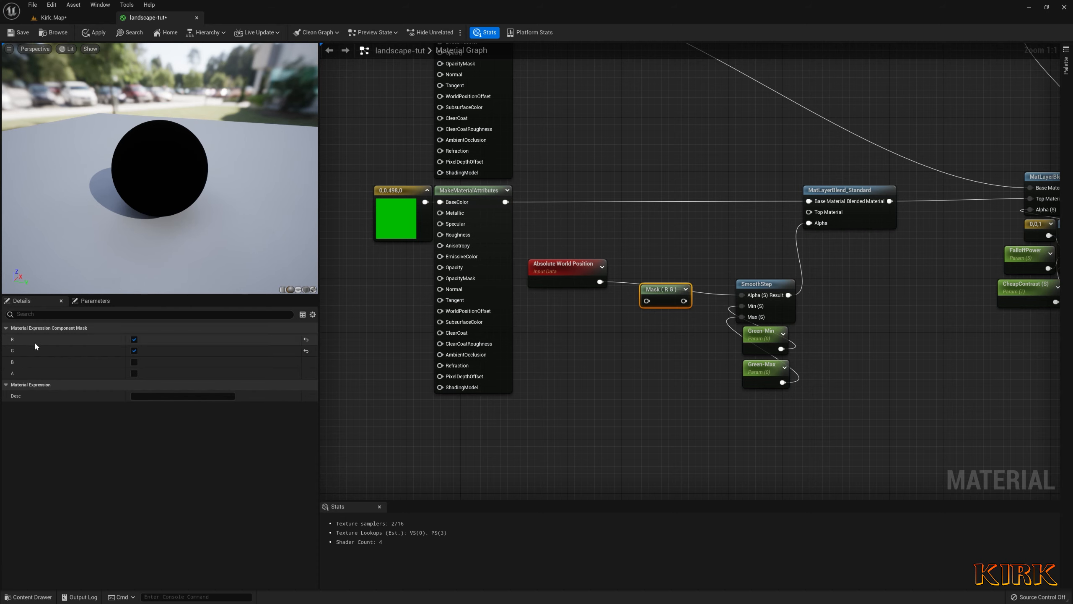
pyautogui.click(135, 340)
pyautogui.click(135, 350)
pyautogui.click(135, 362)
pyautogui.moveTo(600, 281); pyautogui.dragTo(752, 297)
pyautogui.moveTo(676, 293)
pyautogui.mouseDown()
pyautogui.moveTo(650, 274)
pyautogui.moveTo(591, 274)
pyautogui.moveTo(656, 288)
pyautogui.mouseUp()
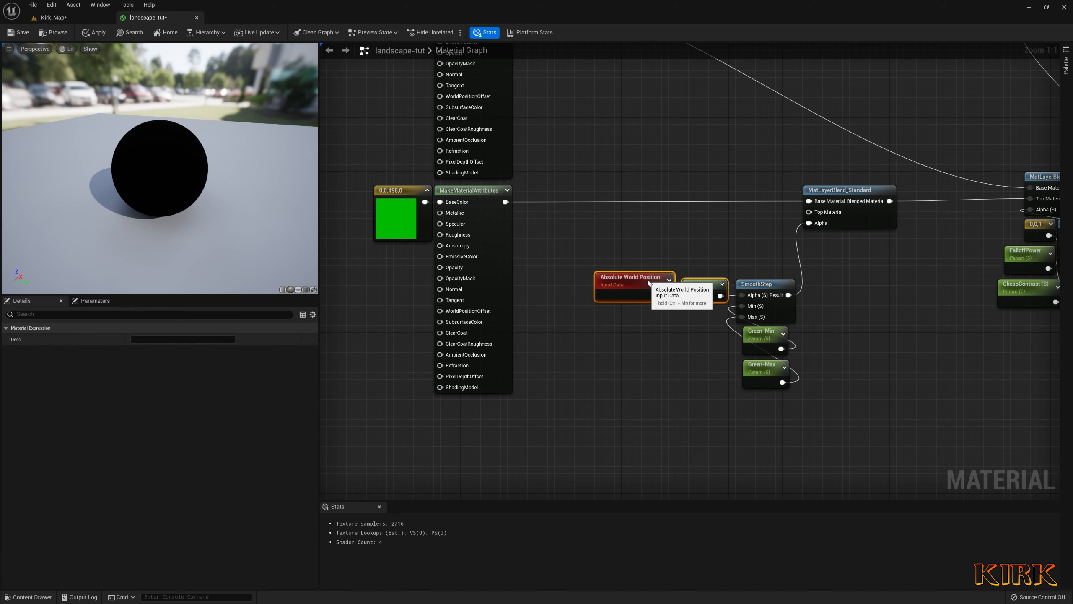
# Start previewing the SmoothStep node and examine its black-and-white height mask on the sphere and on a cube preview mesh
pyautogui.rightClick(761, 285)
pyautogui.click(807, 298)
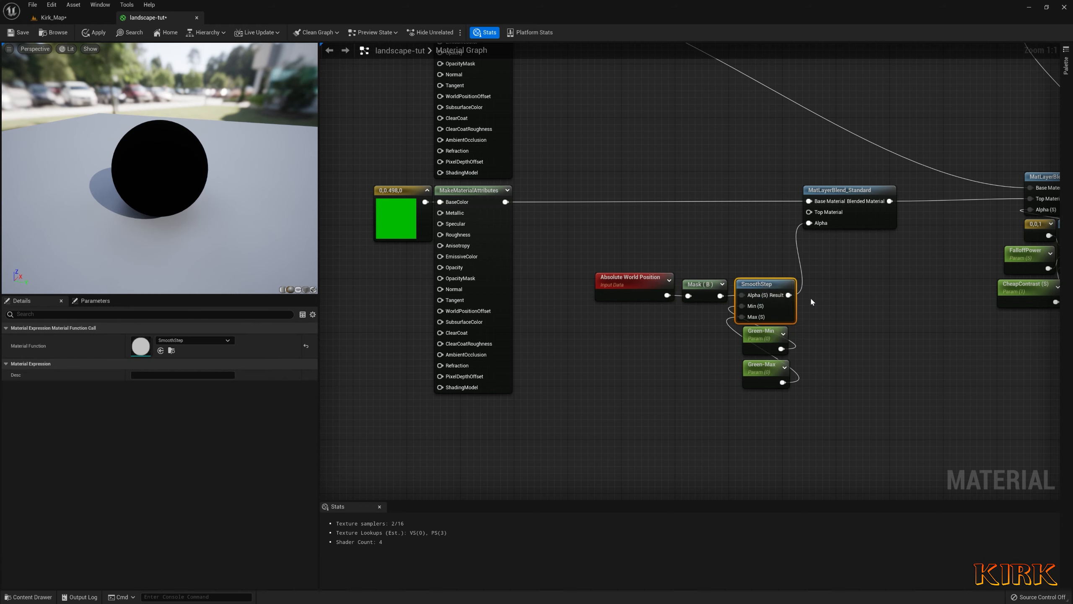
pyautogui.moveTo(254, 215); pyautogui.dragTo(329, 286)
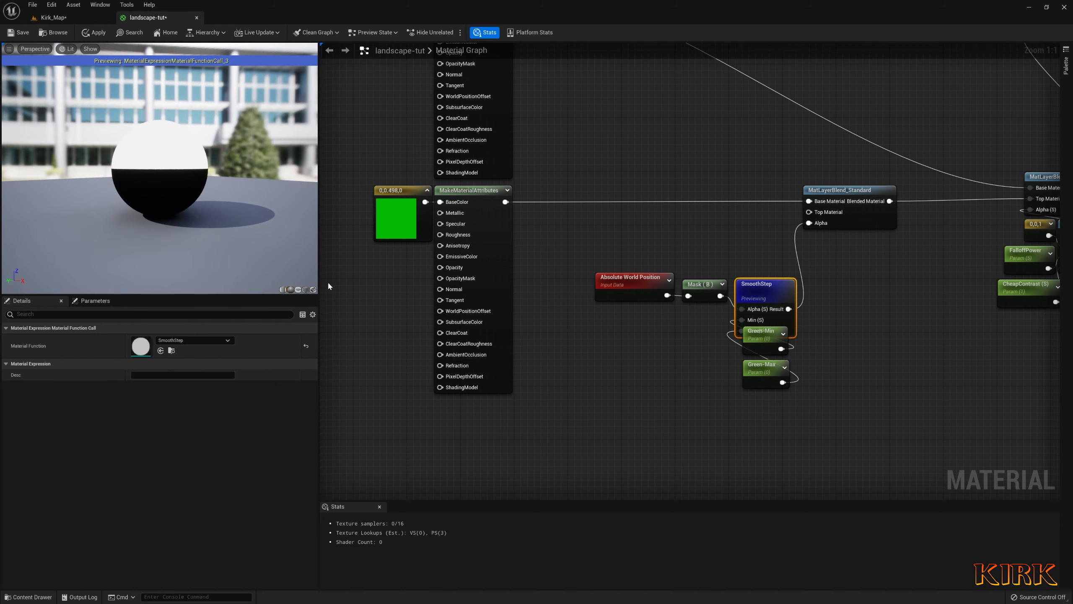
pyautogui.click(306, 290)
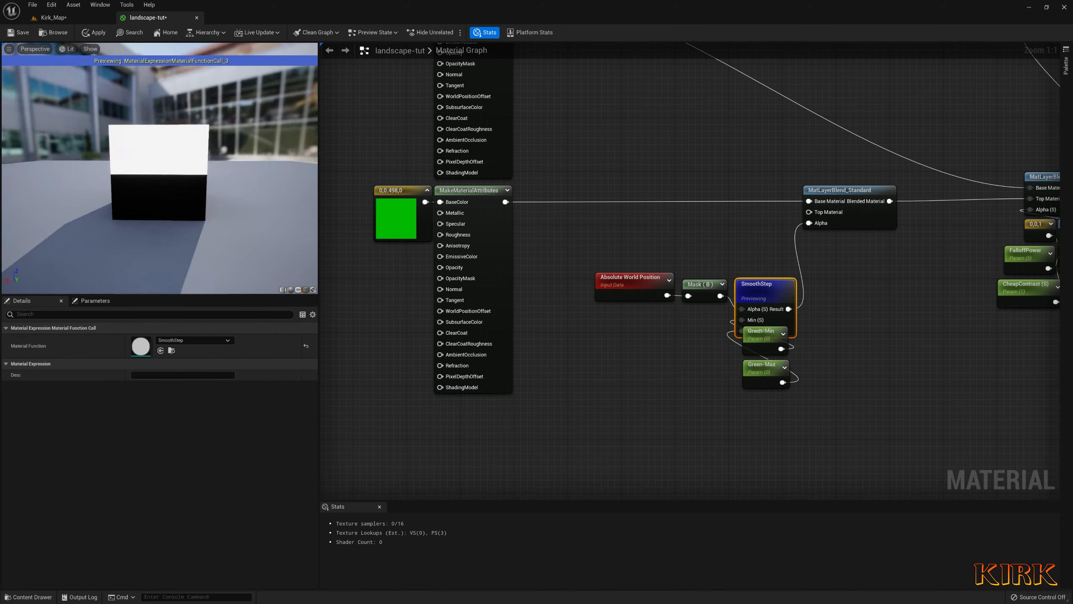
pyautogui.moveTo(236, 229); pyautogui.dragTo(152, 224)
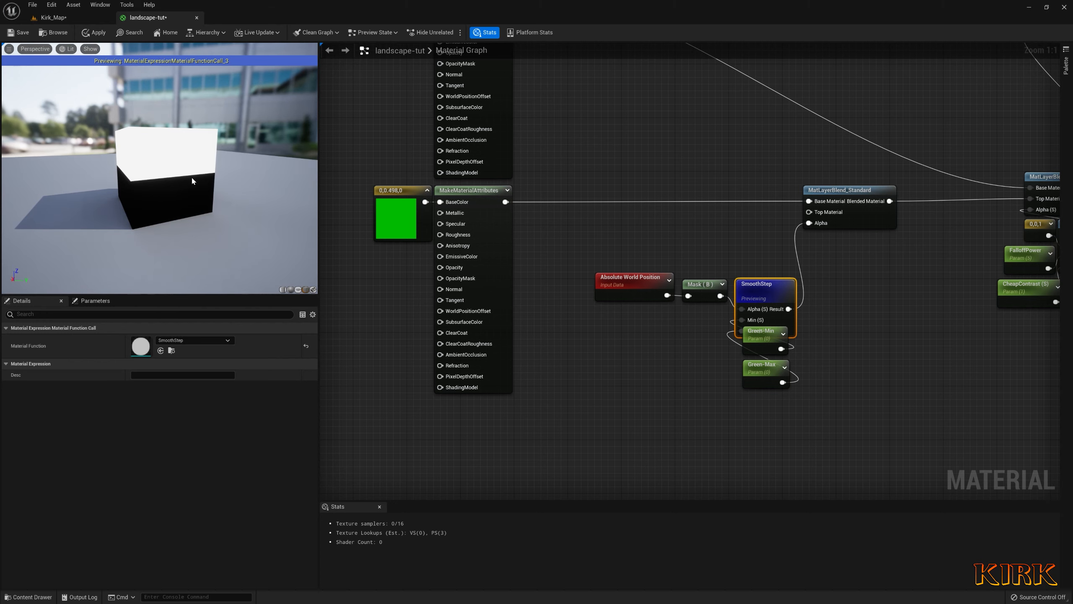
# Stop previewing the SmoothStep node in the landscape-tut graph and apply the material changes
pyautogui.moveTo(254, 220); pyautogui.dragTo(91, 220)
pyautogui.moveTo(975, 228); pyautogui.dragTo(791, 218, button='right')
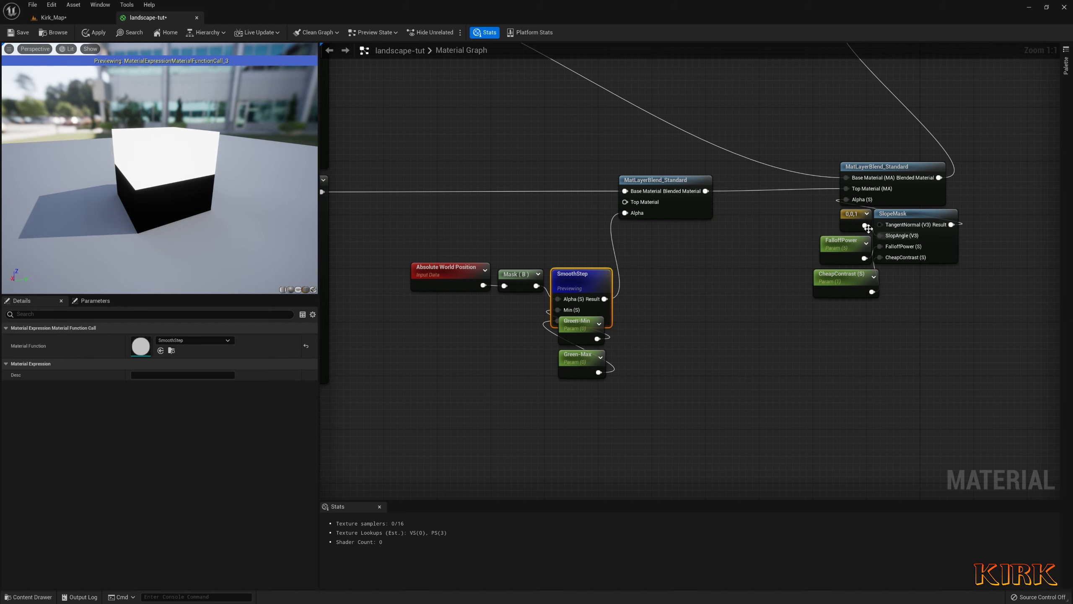
pyautogui.moveTo(862, 218)
pyautogui.mouseDown()
pyautogui.moveTo(756, 245)
pyautogui.moveTo(813, 237)
pyautogui.moveTo(803, 212)
pyautogui.moveTo(863, 218)
pyautogui.mouseUp()
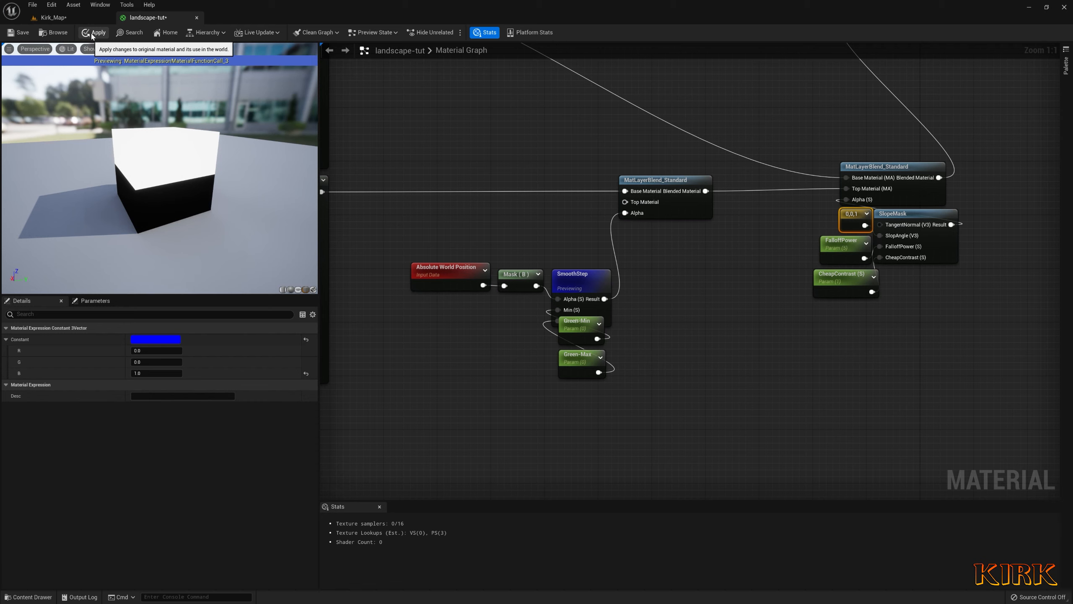
pyautogui.rightClick(605, 291)
pyautogui.click(623, 302)
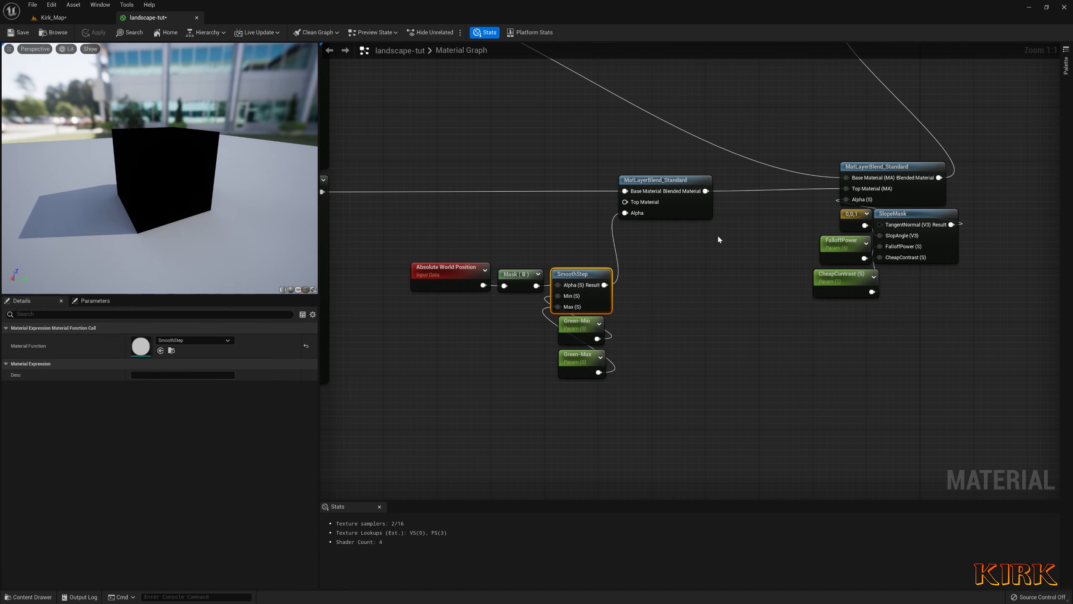
# Return to Kirk_Map, select the Landscape and open its landscape-tut_Inst material in a floating window beside the viewport
pyautogui.click(53, 17)
pyautogui.moveTo(575, 254); pyautogui.dragTo(717, 122, button='right')
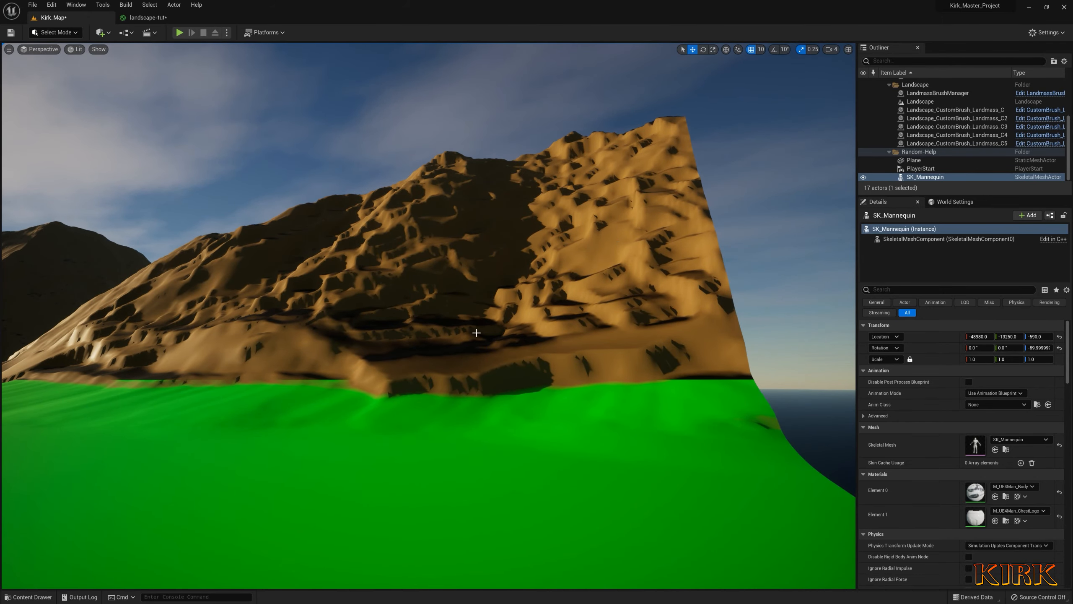
pyautogui.moveTo(717, 122); pyautogui.dragTo(801, 403, button='right')
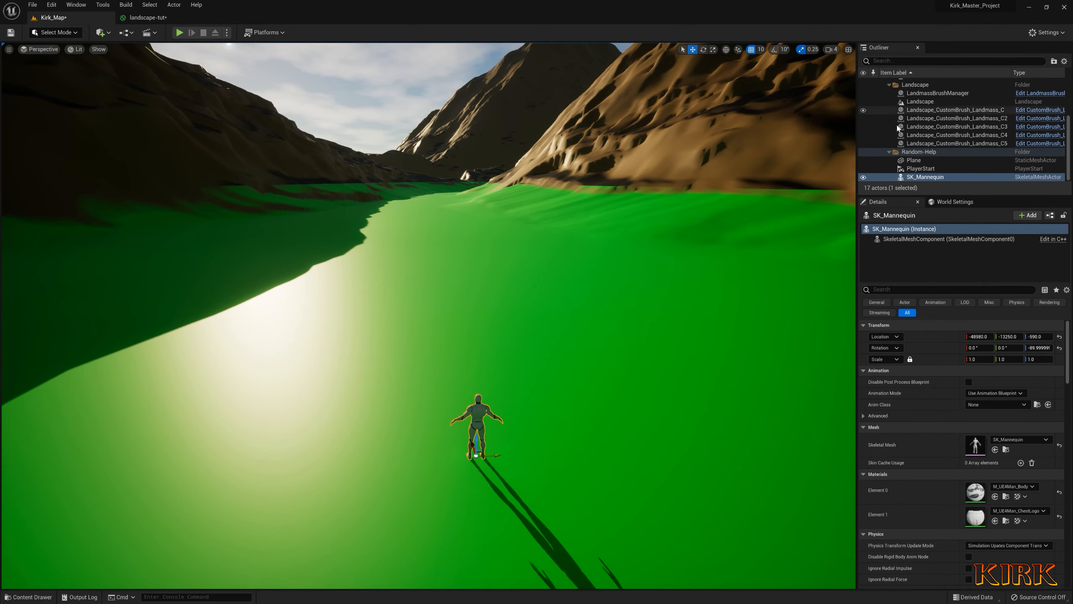
pyautogui.scroll(3, 947, 167)
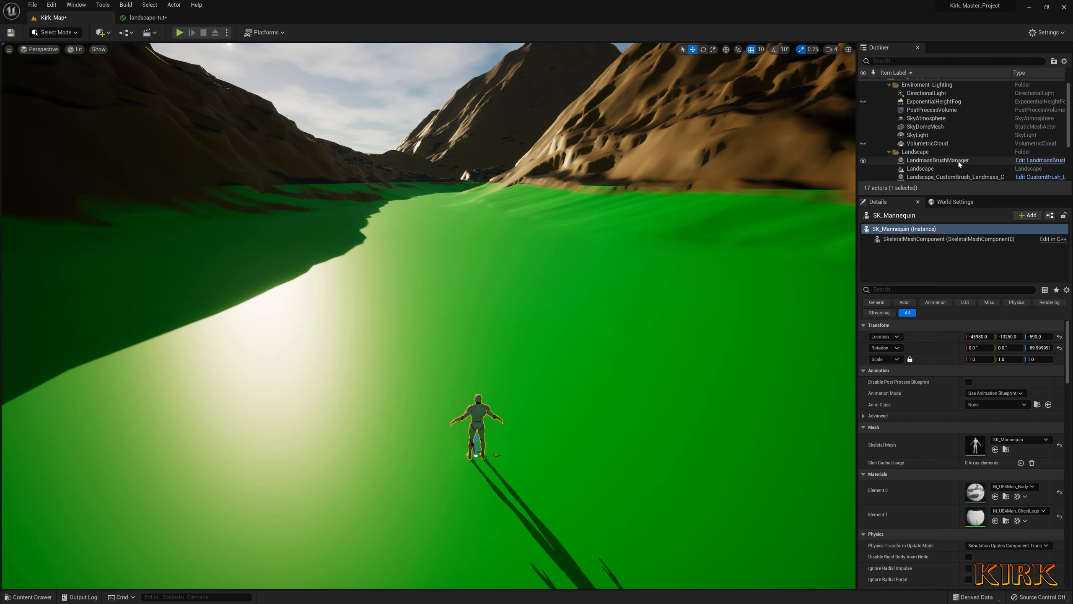
pyautogui.click(936, 168)
pyautogui.doubleClick(976, 559)
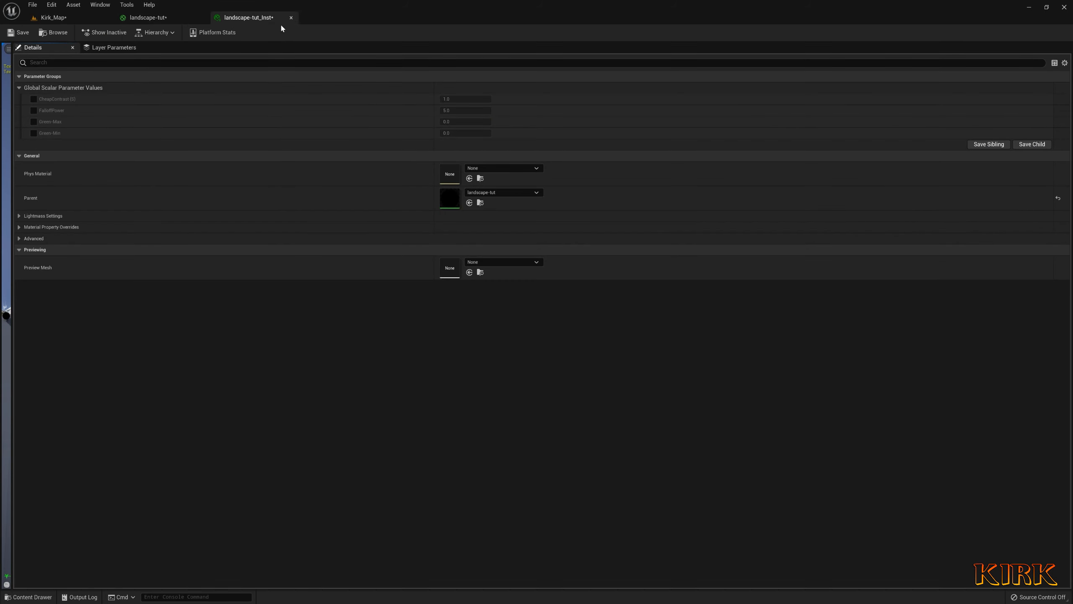
pyautogui.moveTo(247, 20); pyautogui.dragTo(789, 111)
pyautogui.click(52, 17)
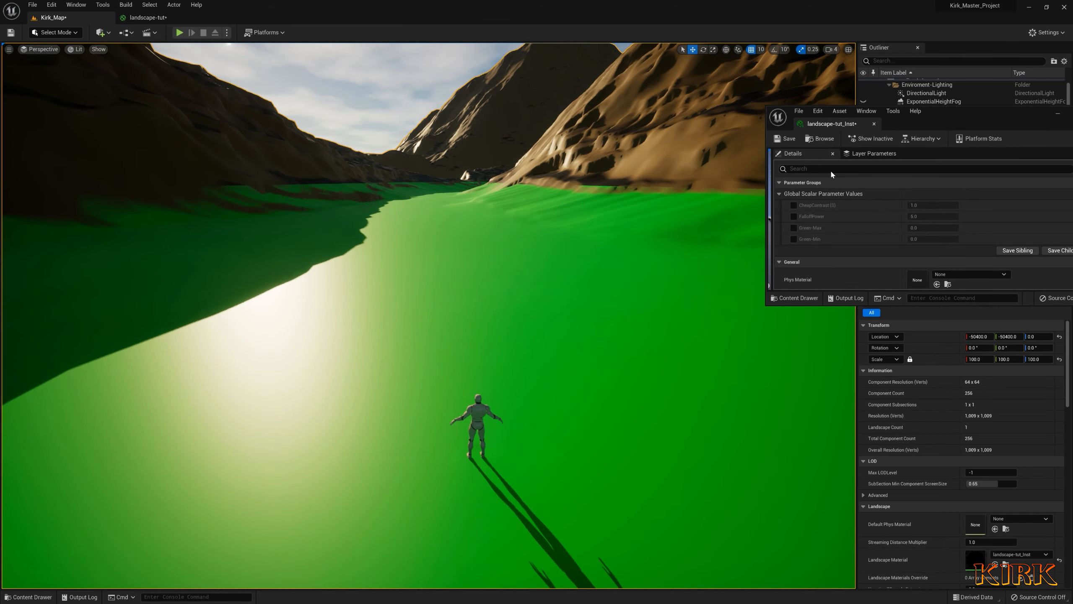
# Enable the CheapContrast, FalloffPower, Green-Max and Green-Min parameter overrides in landscape-tut_Inst
pyautogui.click(794, 205)
pyautogui.click(794, 216)
pyautogui.click(794, 228)
pyautogui.click(794, 239)
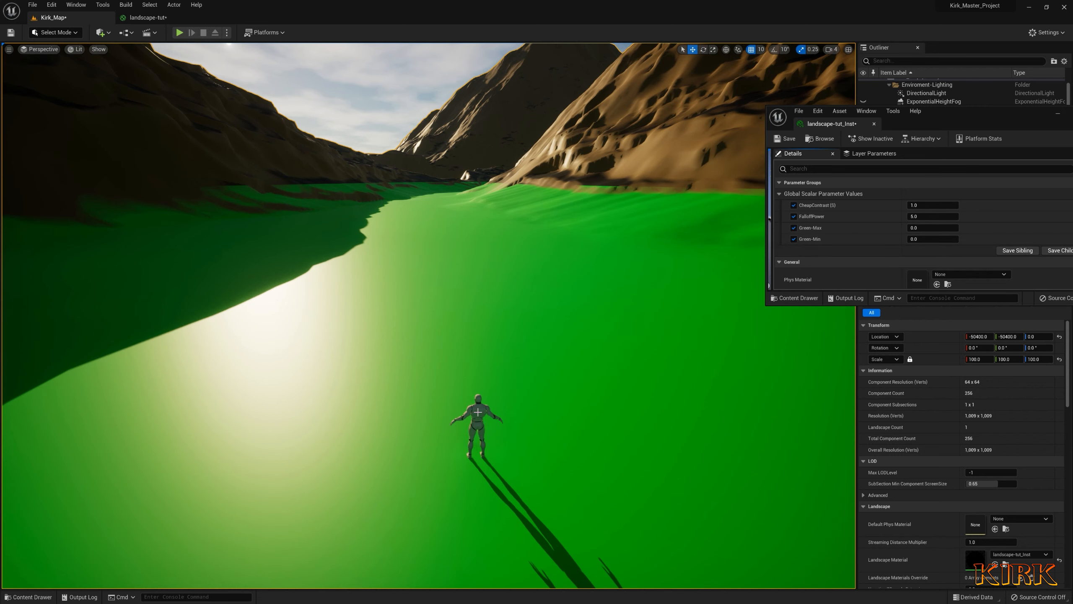
# Select SK_Mannequin as the height reference and set Green-Min to -600 in landscape-tut_Inst
pyautogui.click(477, 427)
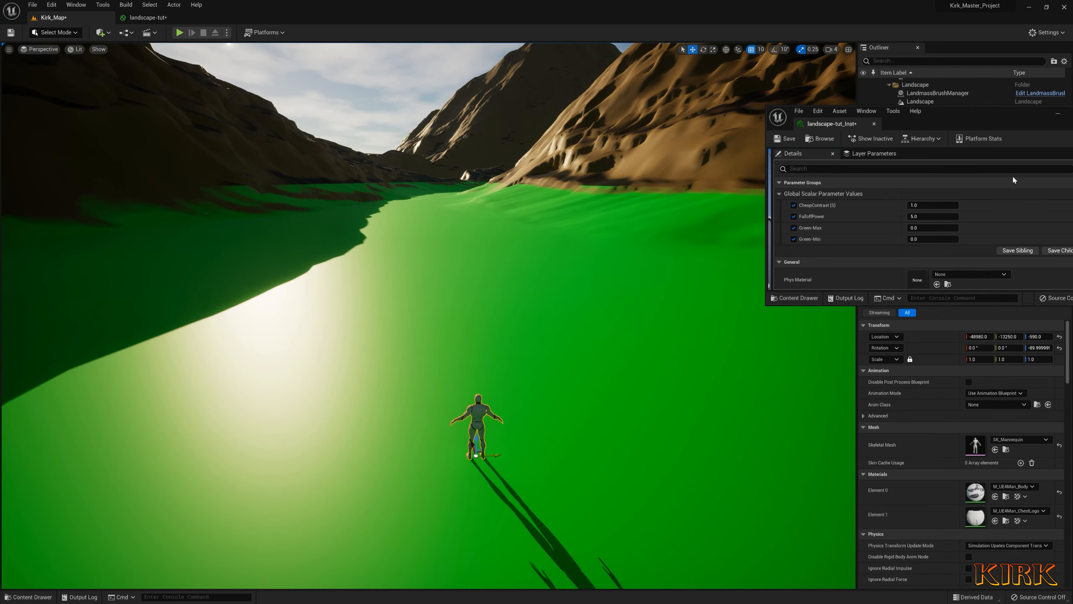
pyautogui.moveTo(1024, 121); pyautogui.dragTo(936, 147)
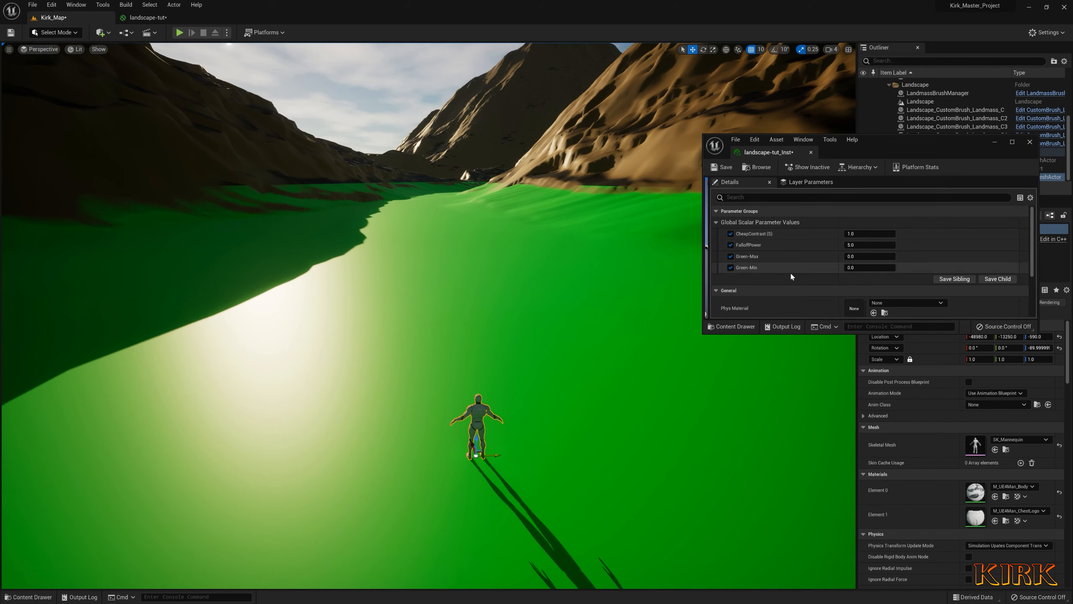
pyautogui.click(861, 267)
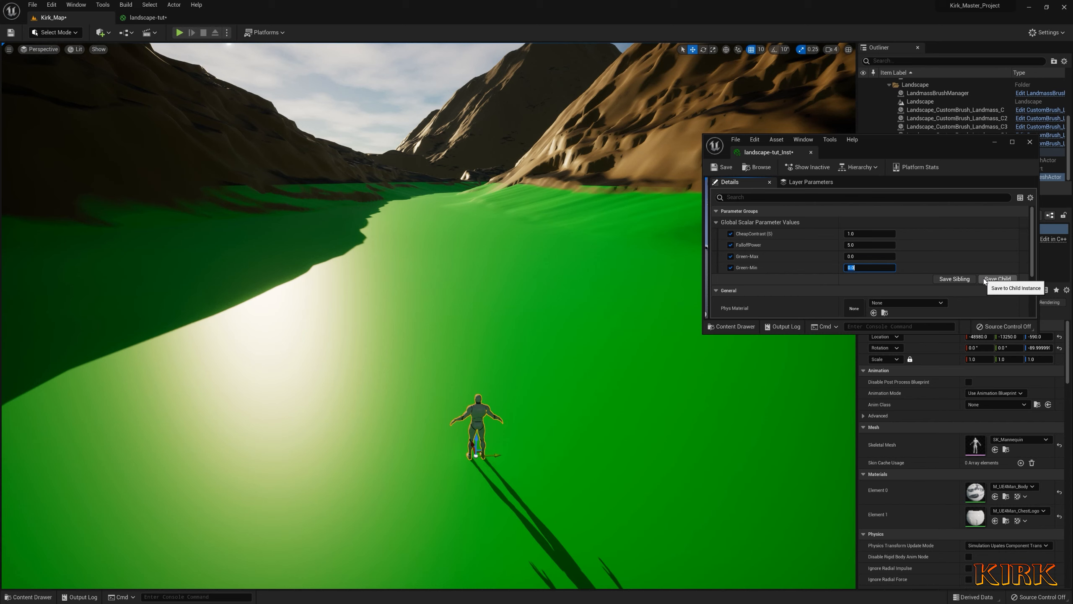
pyautogui.write('-600')
pyautogui.press('Return')
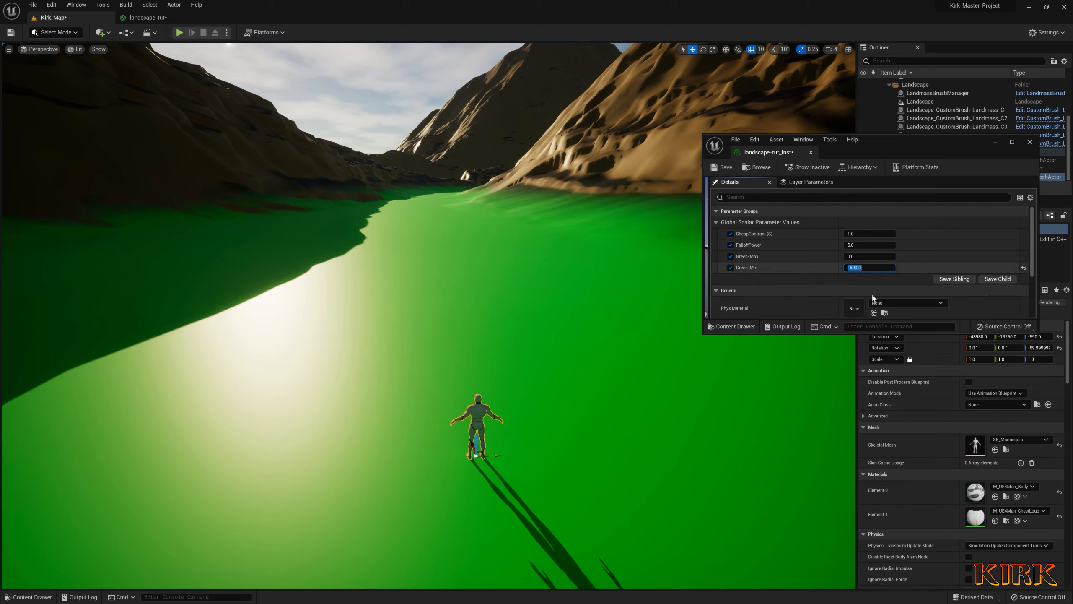
# Try a range of Green-Max values, including about -447.5 and -72.5, to compare the green edge on the landscape
pyautogui.click(798, 282)
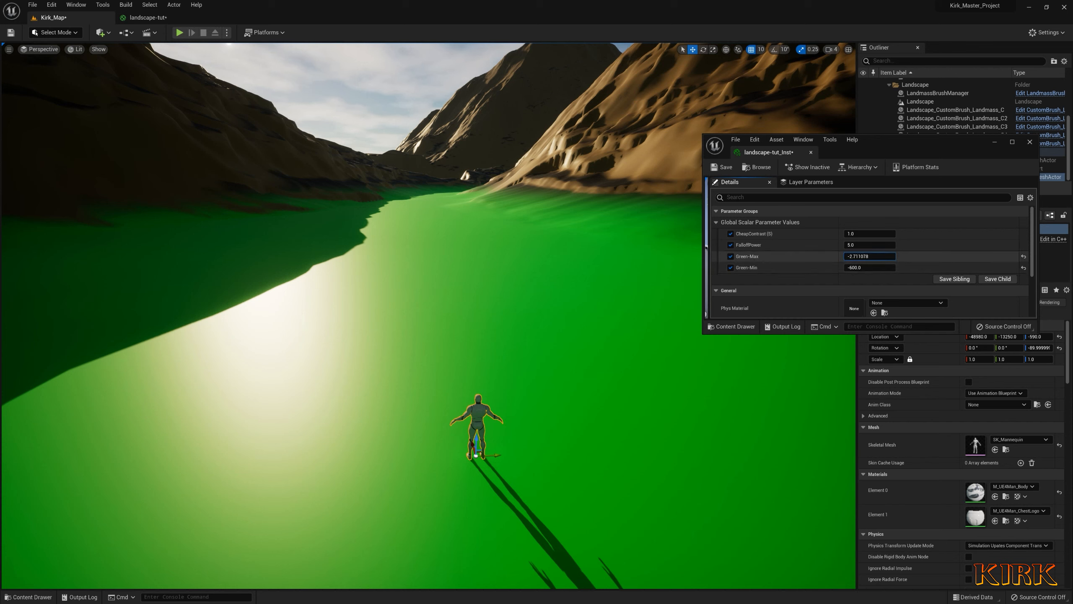
pyautogui.moveTo(870, 256); pyautogui.dragTo(862, 256)
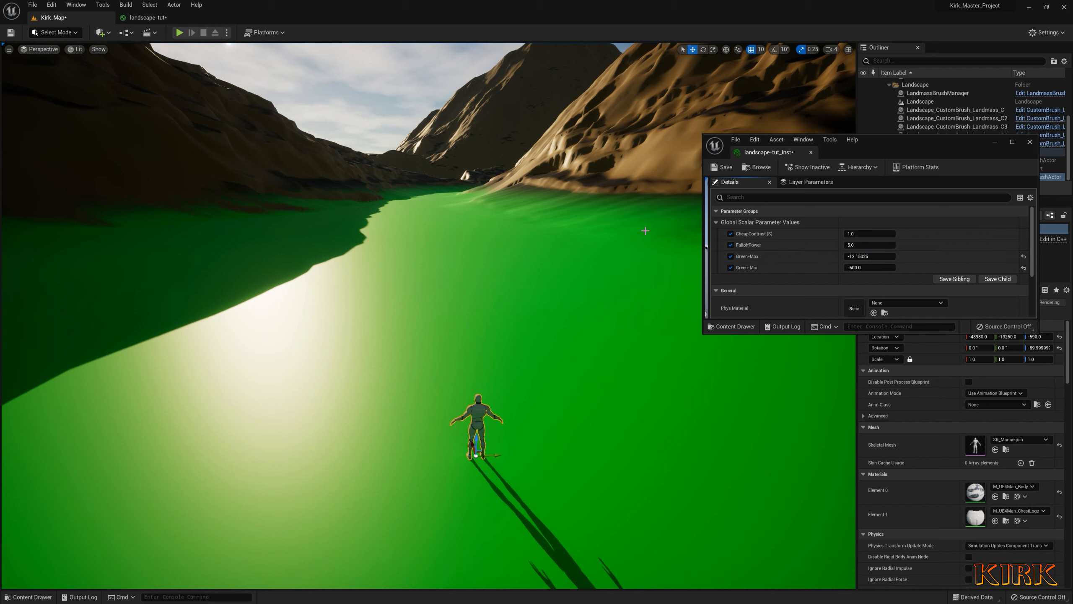
pyautogui.moveTo(858, 160); pyautogui.dragTo(920, 224)
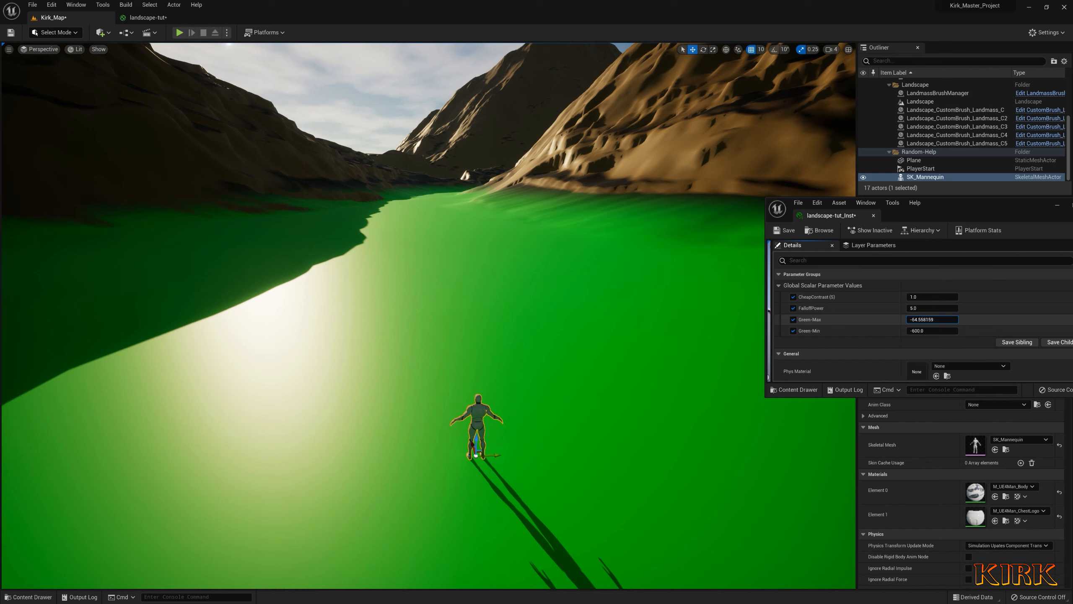
pyautogui.moveTo(938, 321); pyautogui.dragTo(938, 321)
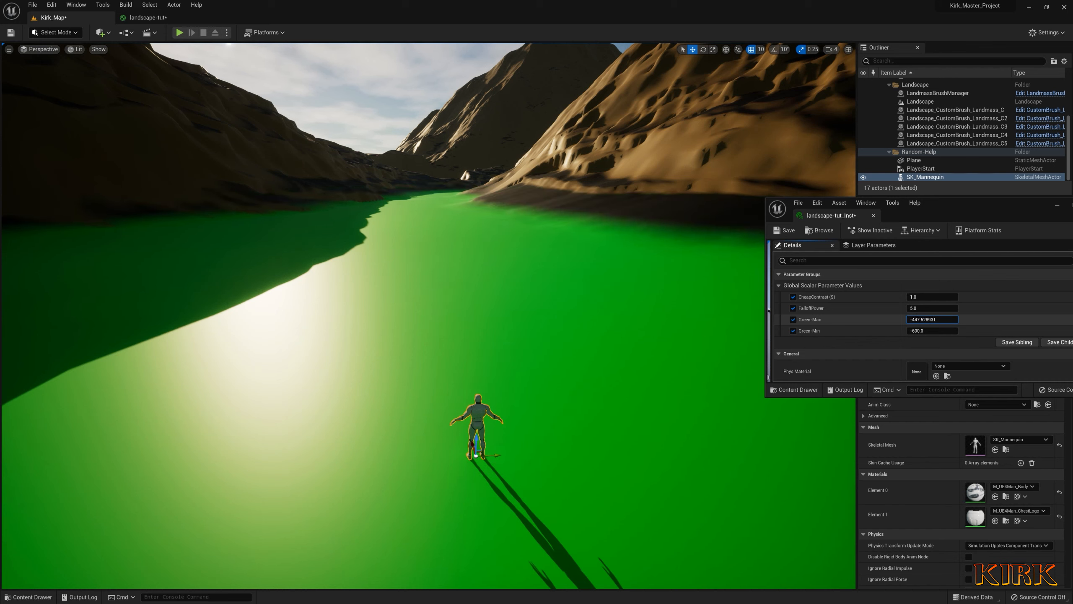
pyautogui.moveTo(931, 319); pyautogui.dragTo(932, 319)
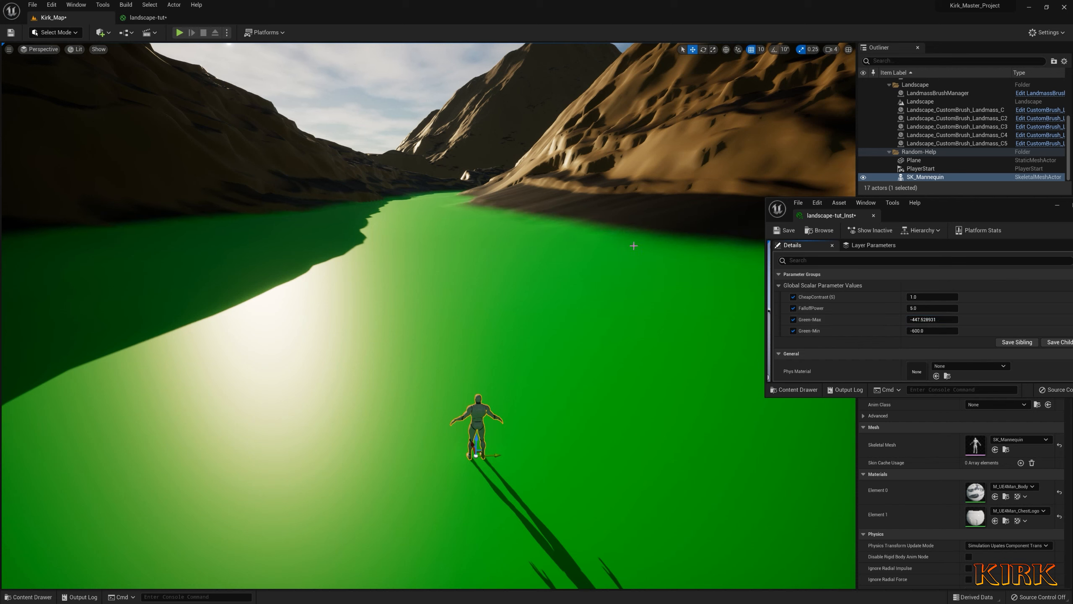
pyautogui.moveTo(931, 319); pyautogui.dragTo(917, 319)
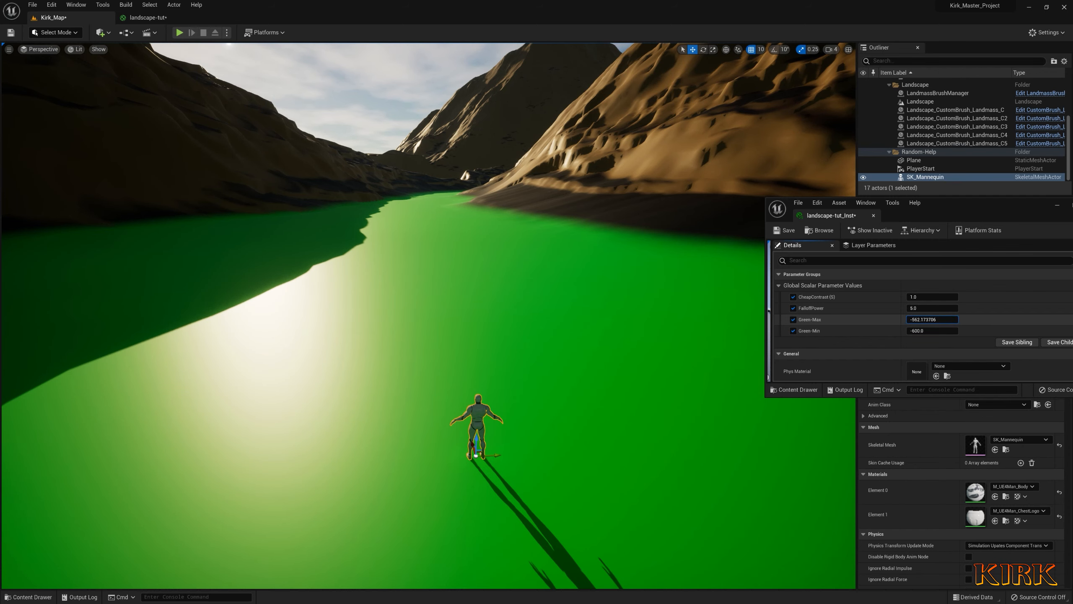
pyautogui.moveTo(932, 319); pyautogui.dragTo(932, 319)
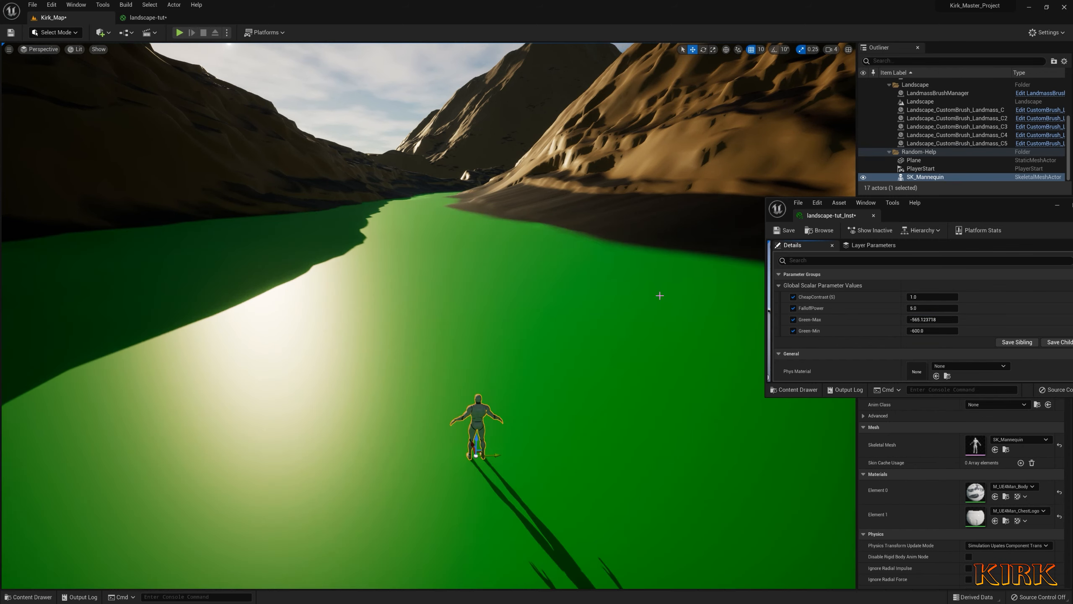
pyautogui.moveTo(919, 319)
pyautogui.mouseDown()
pyautogui.moveTo(932, 320)
pyautogui.moveTo(915, 320)
pyautogui.mouseUp()
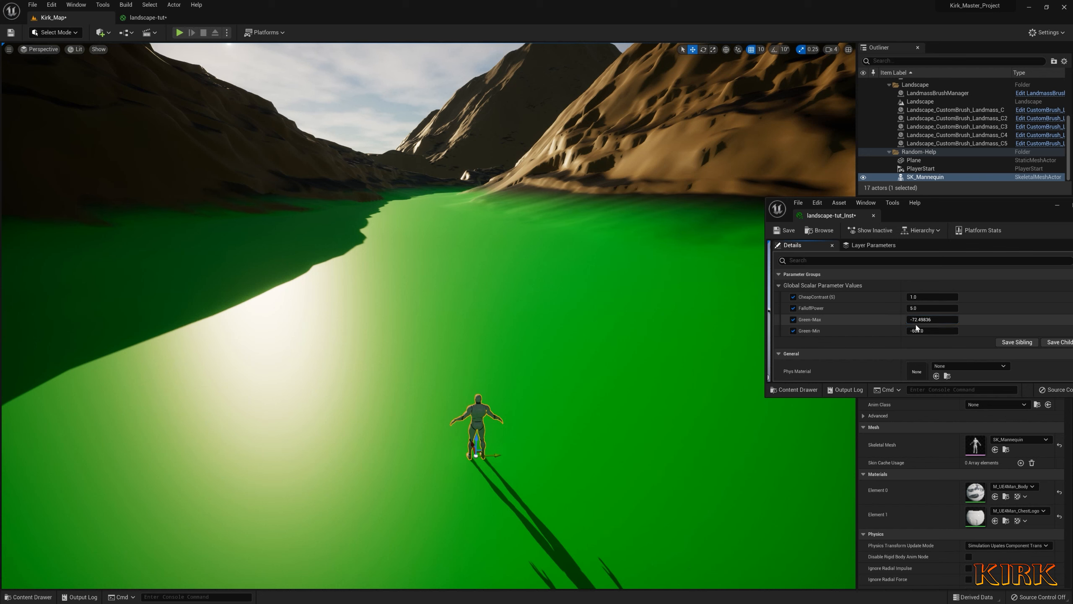
# Compare the mannequin's Z location with the instance parameters and try Green-Max at 0 and at -590
pyautogui.moveTo(1015, 210); pyautogui.dragTo(803, 202)
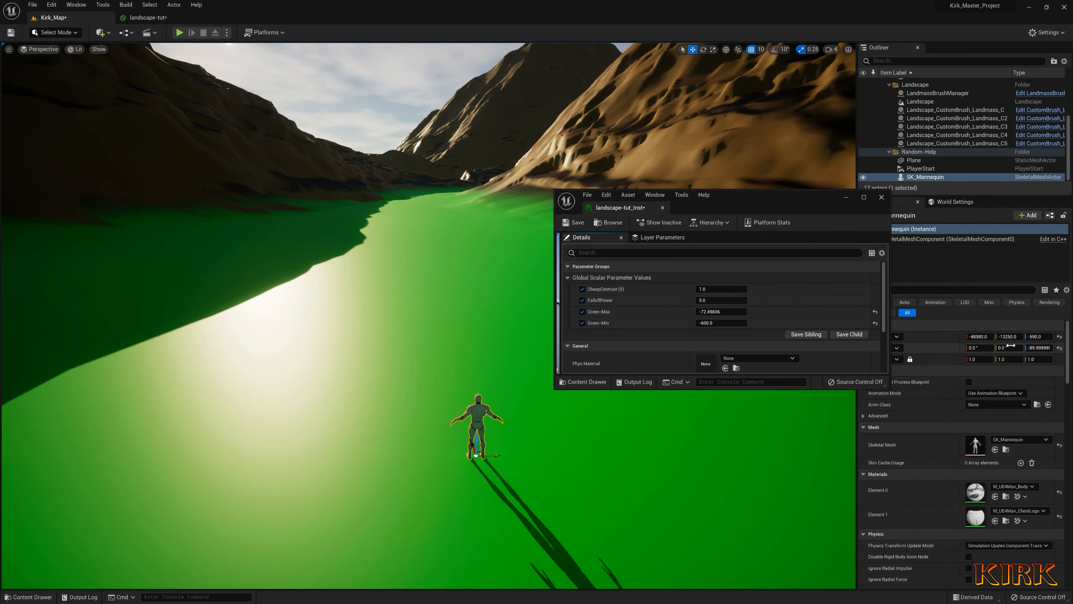
pyautogui.moveTo(751, 205); pyautogui.dragTo(915, 198)
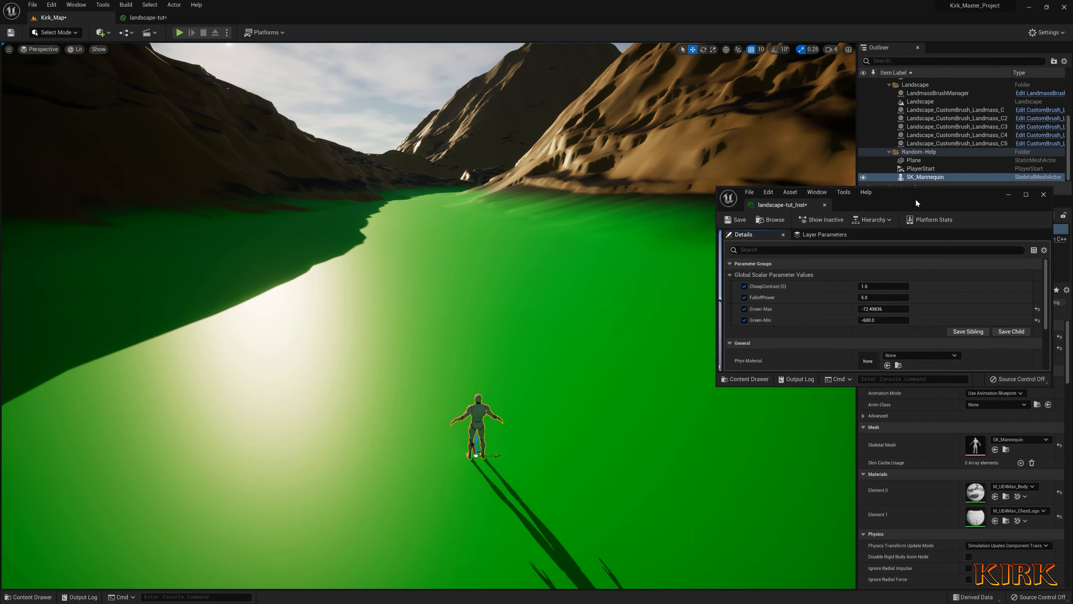
pyautogui.moveTo(862, 308); pyautogui.dragTo(887, 308)
pyautogui.moveTo(549, 330); pyautogui.dragTo(659, 333, button='right')
pyautogui.click(885, 308)
pyautogui.write('0')
pyautogui.press('Return')
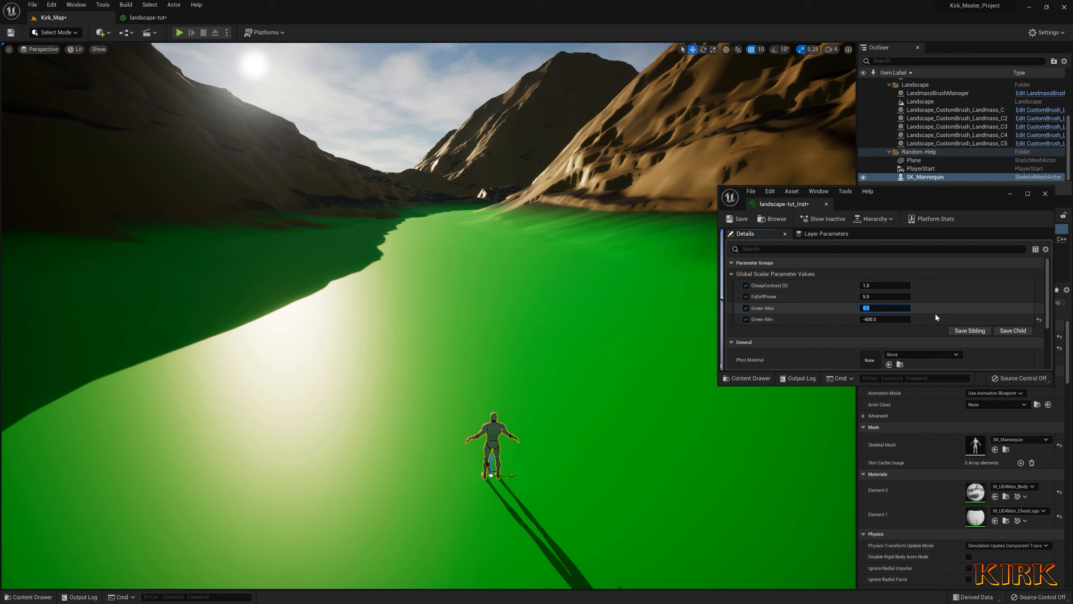
pyautogui.write('-590')
pyautogui.press('Return')
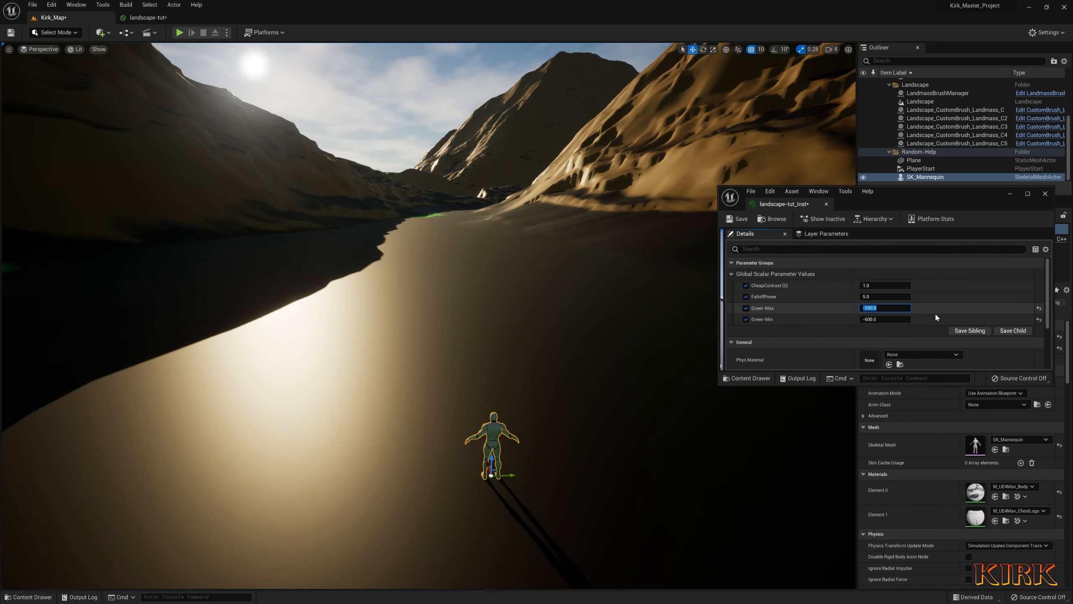
# Set Green-Max to about -236.9 and move the landscape-tut_Inst window clear of the mannequin's transform values
pyautogui.moveTo(505, 319)
pyautogui.mouseDown(button='right')
pyautogui.moveTo(444, 290)
pyautogui.moveTo(507, 326)
pyautogui.mouseUp(button='right')
pyautogui.moveTo(885, 308); pyautogui.dragTo(866, 308)
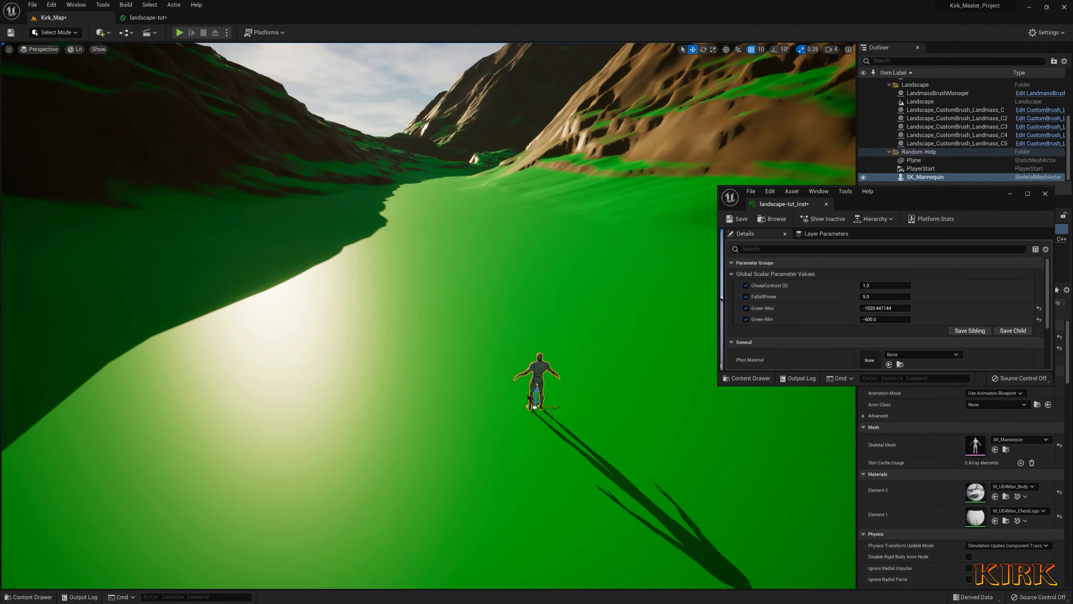
pyautogui.moveTo(549, 321)
pyautogui.mouseDown(button='right')
pyautogui.moveTo(620, 284)
pyautogui.moveTo(545, 317)
pyautogui.mouseUp(button='right')
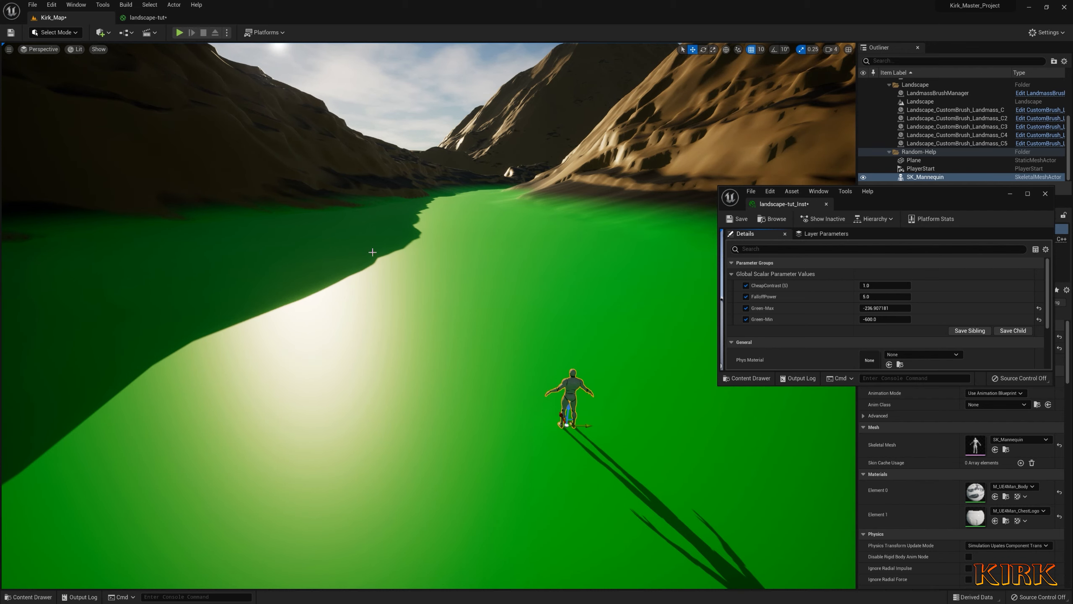
pyautogui.moveTo(945, 197); pyautogui.dragTo(964, 97)
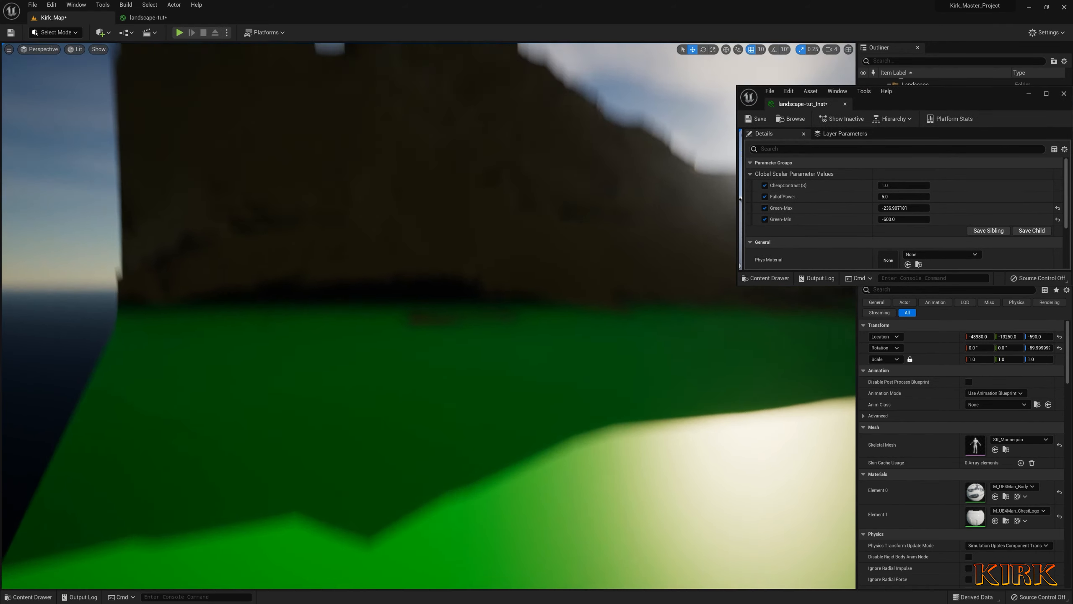
# Examine the edge of the green area along the hillside and check the height blend's inputs in landscape-tut
pyautogui.moveTo(429, 315); pyautogui.dragTo(503, 270, button='right')
pyautogui.press('w')
pyautogui.press('w')
pyautogui.press('s')
pyautogui.press('w')
pyautogui.press('w')
pyautogui.click(148, 18)
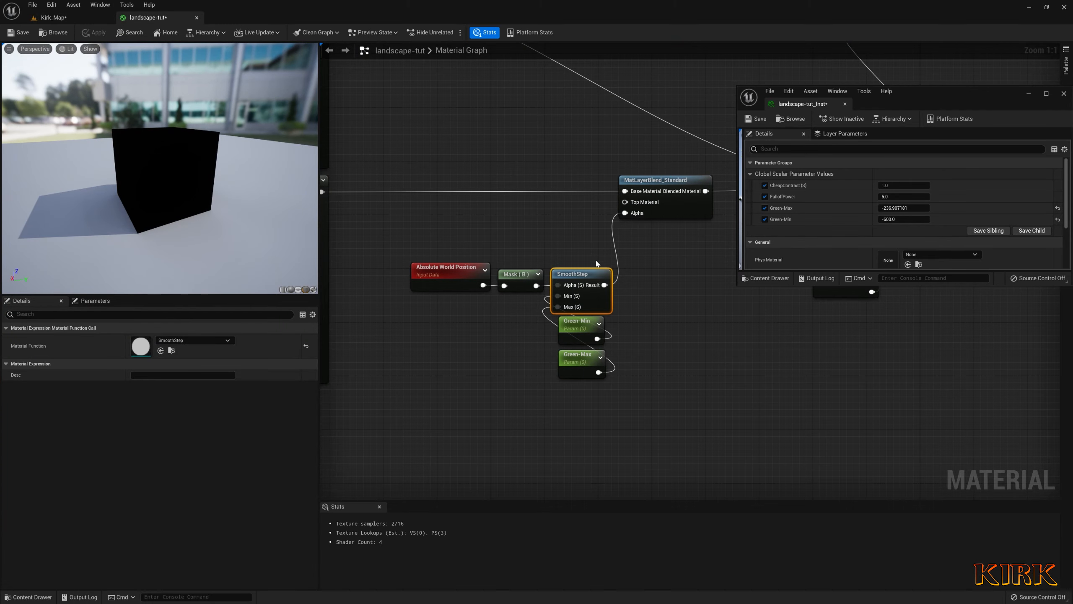
pyautogui.moveTo(609, 262); pyautogui.dragTo(599, 276, button='right')
pyautogui.moveTo(690, 211)
pyautogui.mouseDown()
pyautogui.moveTo(569, 185)
pyautogui.moveTo(612, 228)
pyautogui.moveTo(689, 212)
pyautogui.mouseUp()
pyautogui.moveTo(628, 244); pyautogui.dragTo(543, 241, button='right')
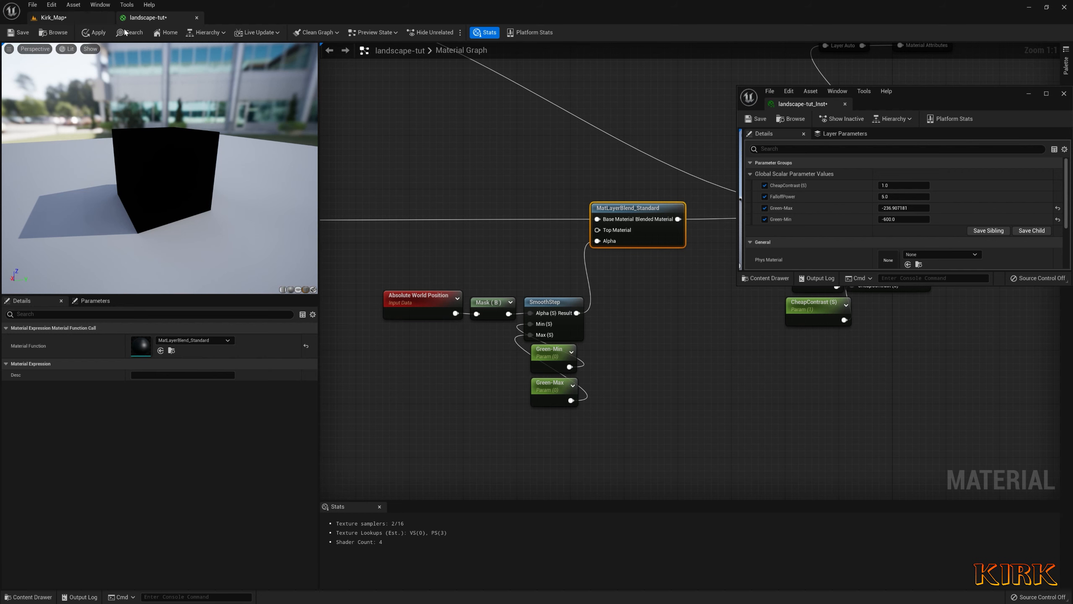
pyautogui.click(98, 21)
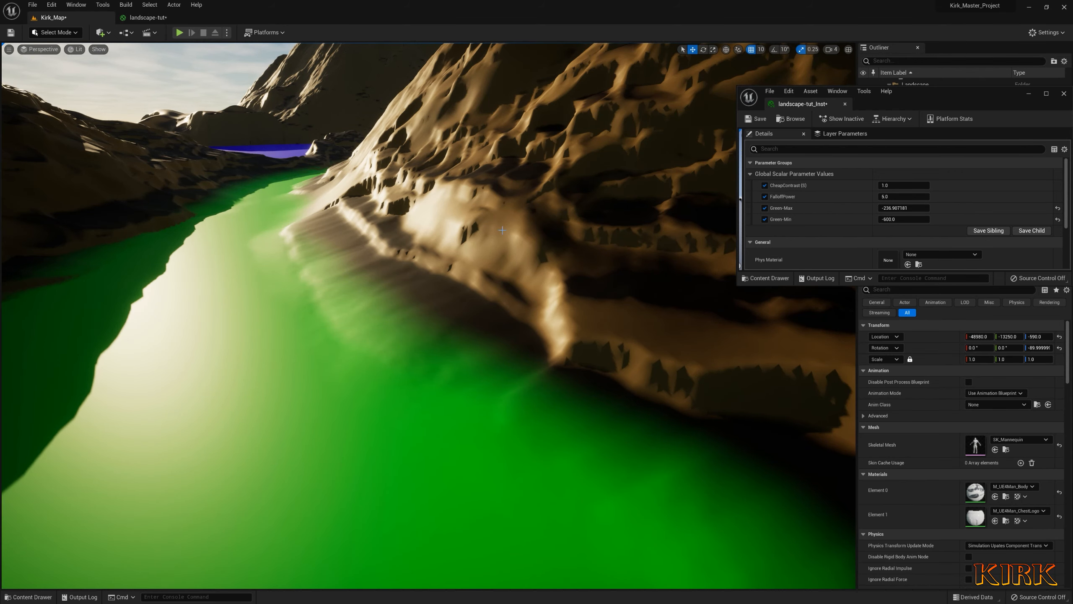
# Add a reroute node to the upper MakeMaterialAttributes output wire and place it beside the height-based MatLayerBlend_Standard
pyautogui.click(169, 18)
pyautogui.moveTo(525, 192); pyautogui.dragTo(622, 267, button='right')
pyautogui.doubleClick(562, 135)
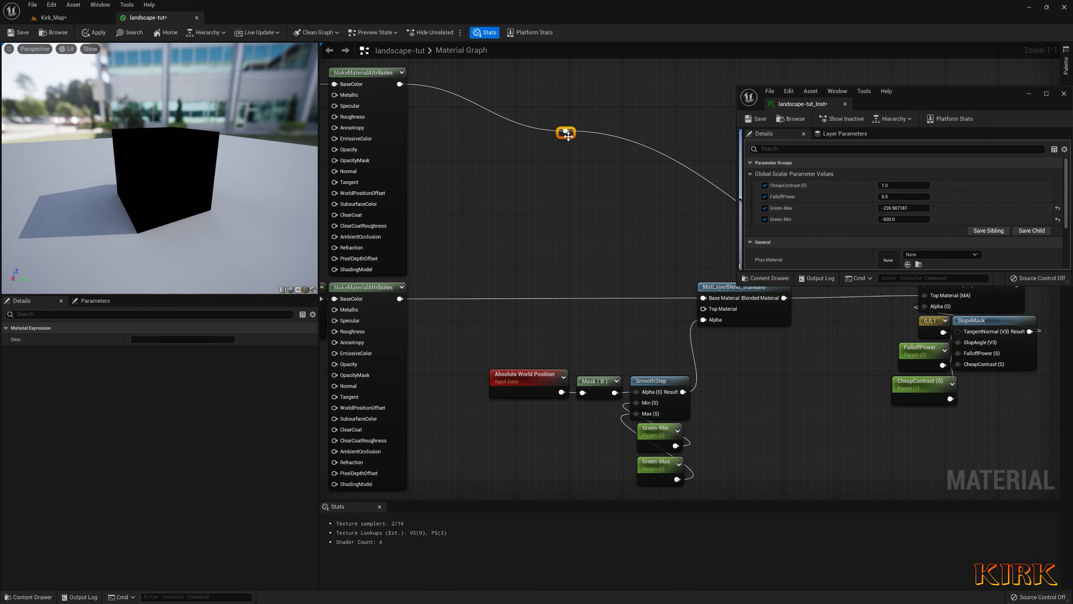
pyautogui.moveTo(570, 138); pyautogui.dragTo(608, 290)
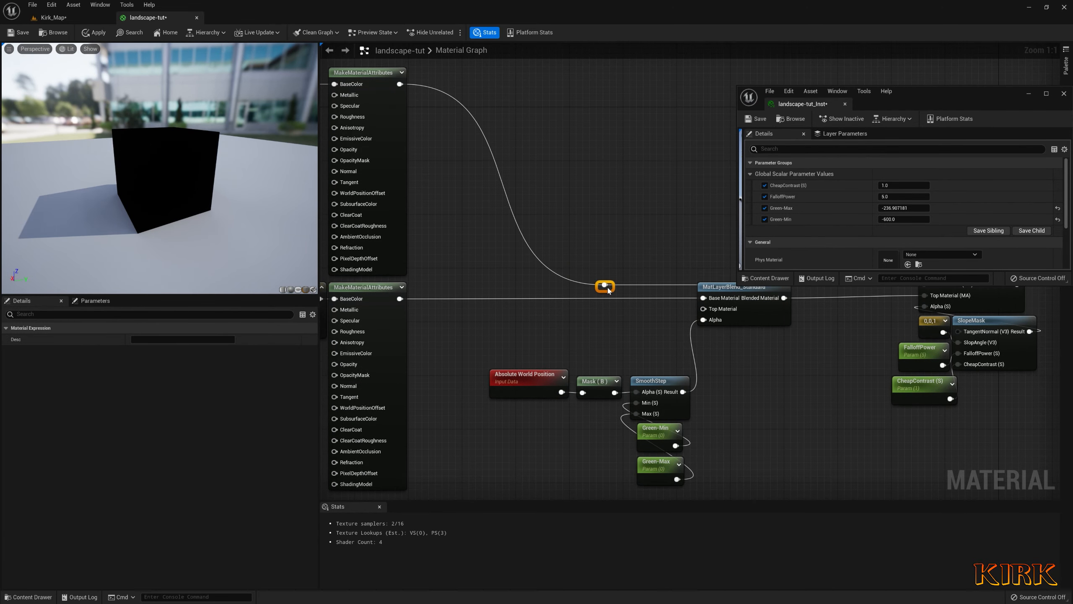
pyautogui.click(642, 315)
# Connect the reroute node to the height blend's Top Material, apply the material and return to Kirk_Map
pyautogui.moveTo(642, 315); pyautogui.dragTo(557, 242, button='right')
pyautogui.moveTo(547, 240); pyautogui.dragTo(647, 264)
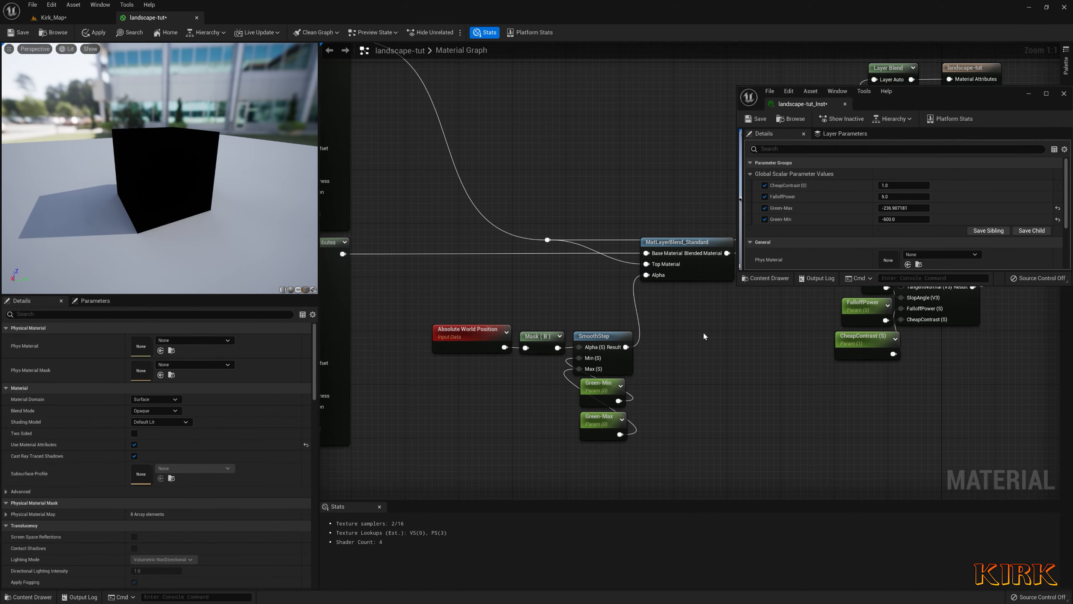
pyautogui.click(95, 33)
pyautogui.click(97, 17)
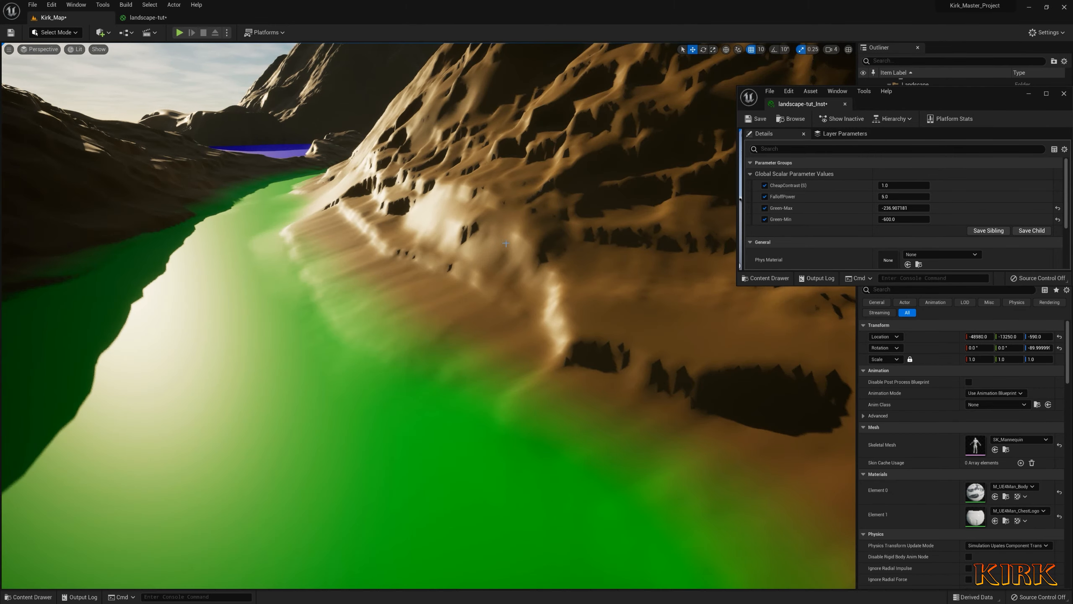
# Duplicate the height-based MatLayerBlend_Standard with its Absolute World Position, Mask, SmoothStep, Green-Min and Green-Max nodes beside the white MakeMaterialAttributes
pyautogui.moveTo(477, 221); pyautogui.dragTo(507, 242, button='right')
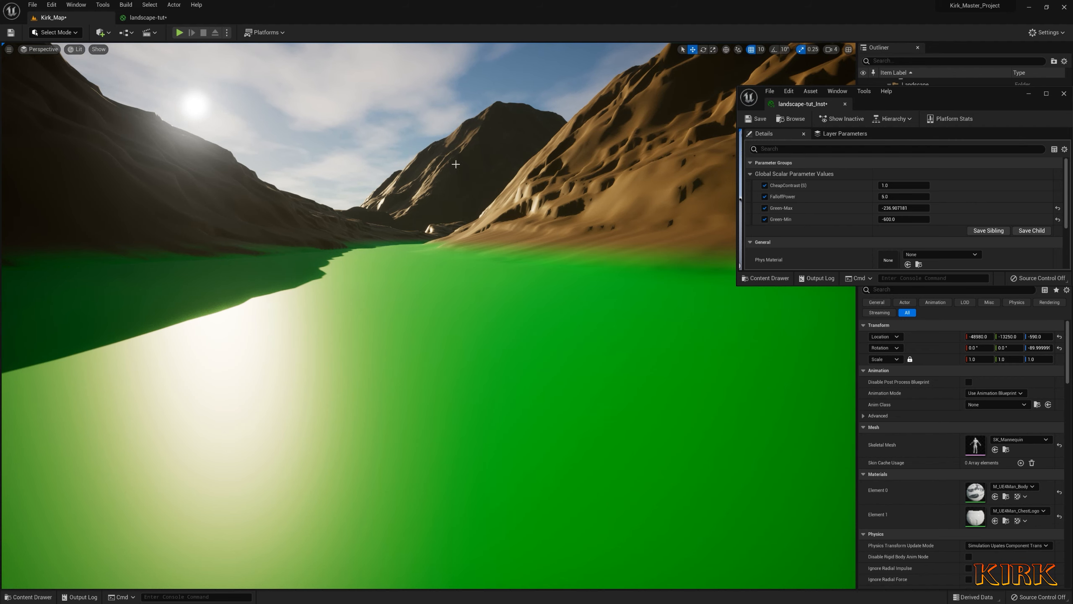
pyautogui.click(166, 18)
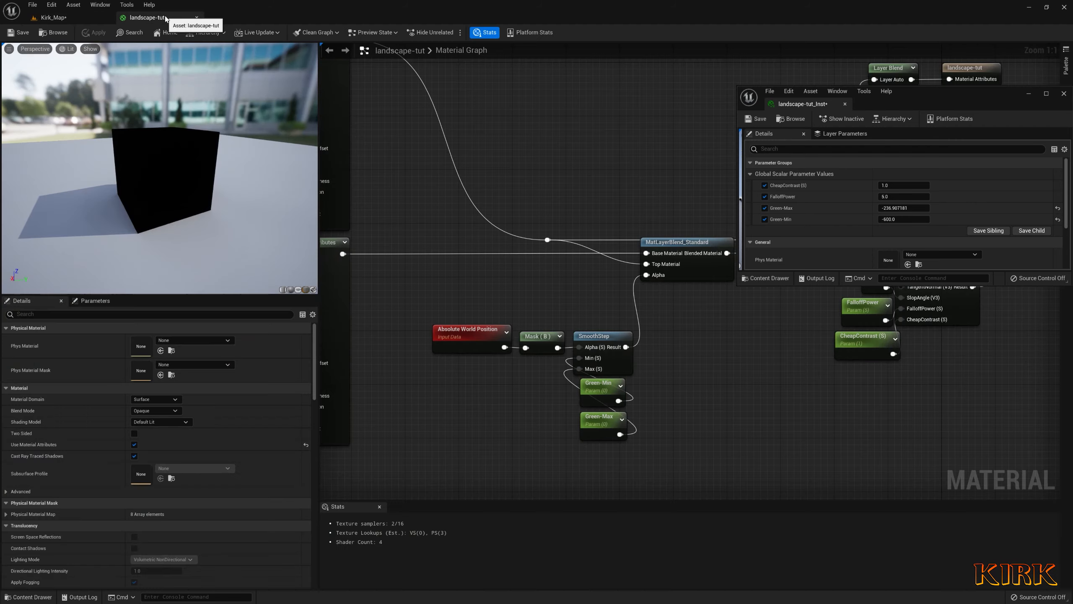
pyautogui.moveTo(537, 325); pyautogui.dragTo(544, 262, button='right')
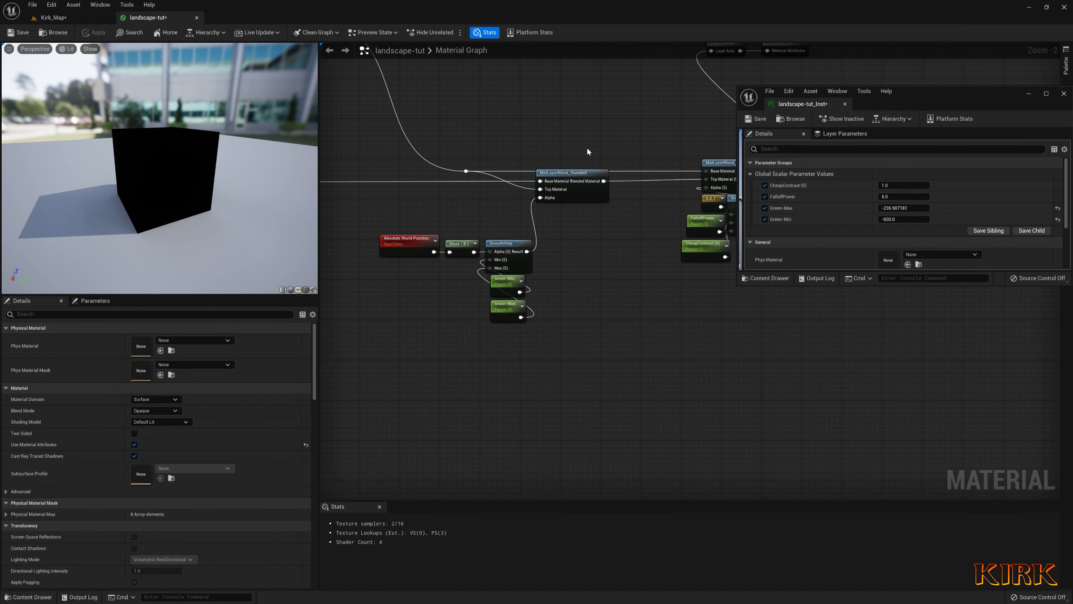
pyautogui.moveTo(620, 189); pyautogui.dragTo(391, 332)
pyautogui.moveTo(472, 224); pyautogui.dragTo(549, 303, button='right')
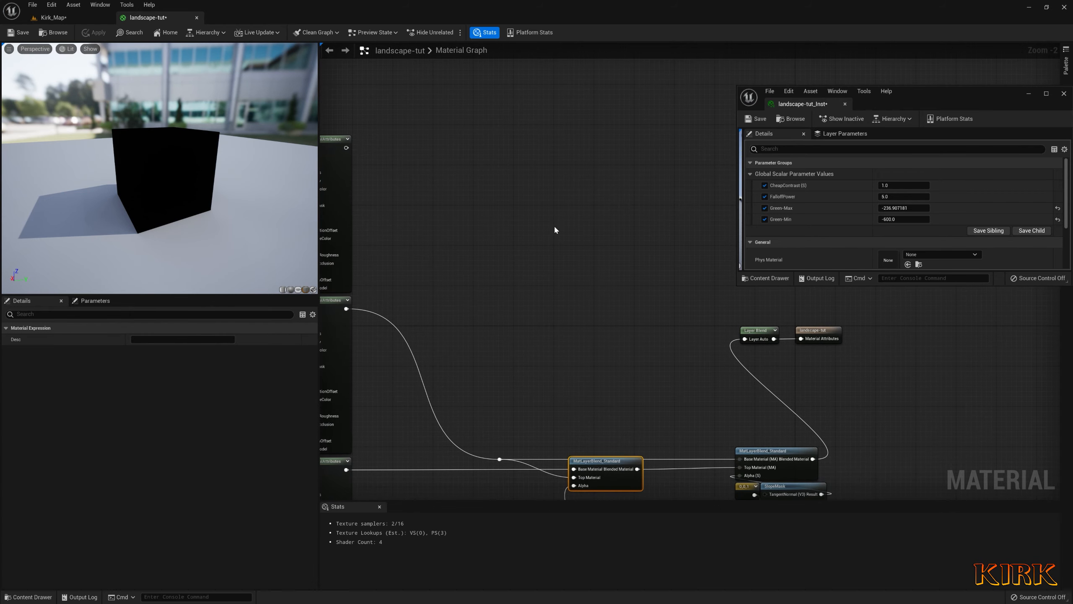
pyautogui.hotkey('ctrl', 'v')
pyautogui.moveTo(557, 166); pyautogui.dragTo(565, 219, button='right')
pyautogui.moveTo(634, 178); pyautogui.dragTo(615, 227)
# Connect the white MakeMaterialAttributes output to the Base Material of the duplicated MatLayerBlend_Standard
pyautogui.click(626, 197)
pyautogui.moveTo(513, 238); pyautogui.dragTo(548, 182, button='right')
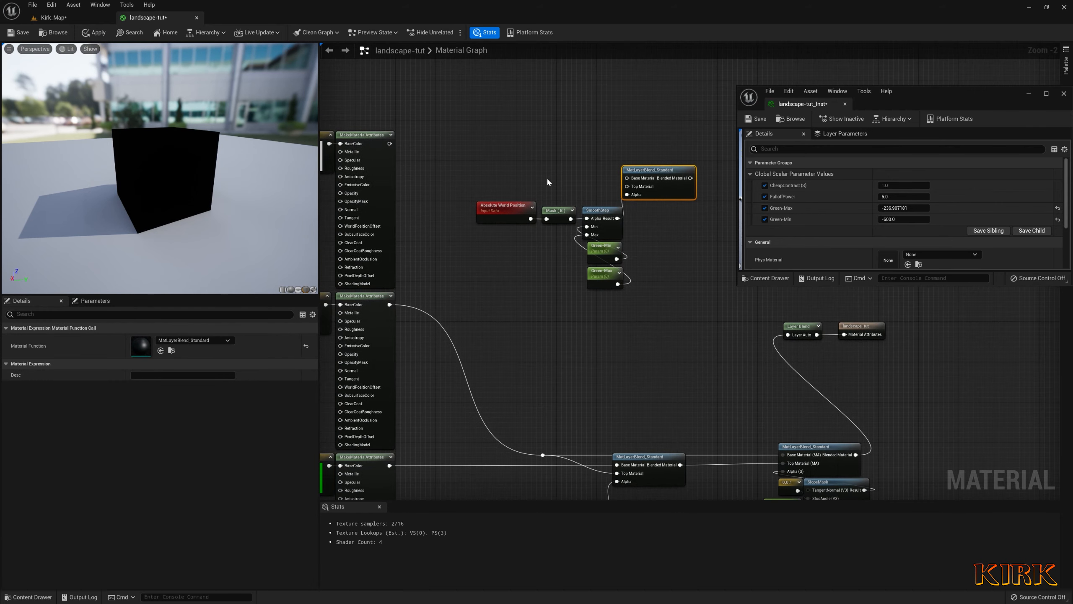
pyautogui.moveTo(641, 159); pyautogui.dragTo(627, 178)
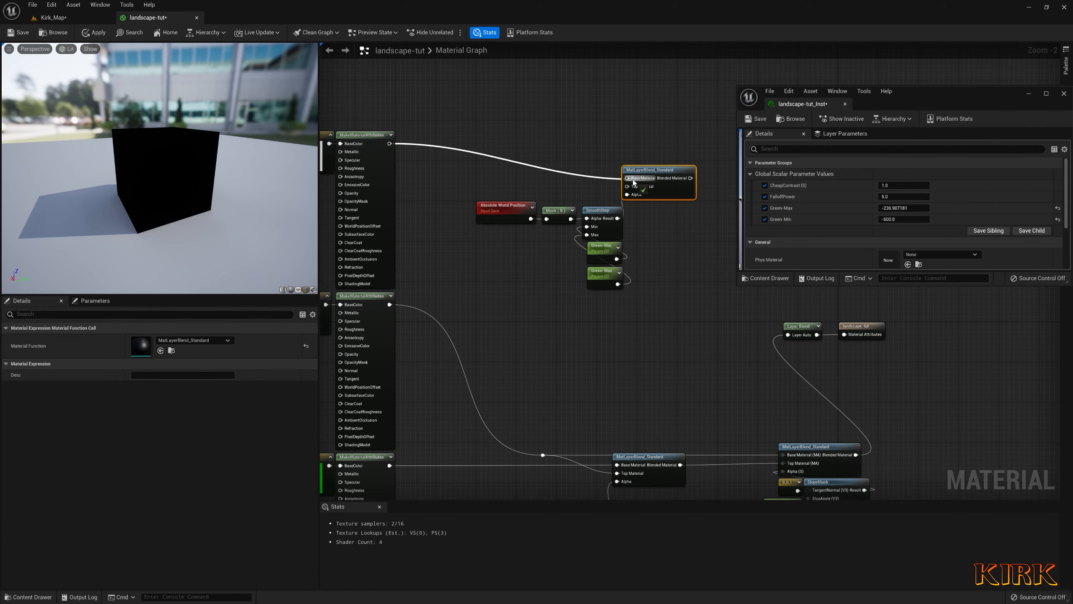
pyautogui.moveTo(659, 244); pyautogui.dragTo(586, 244, button='right')
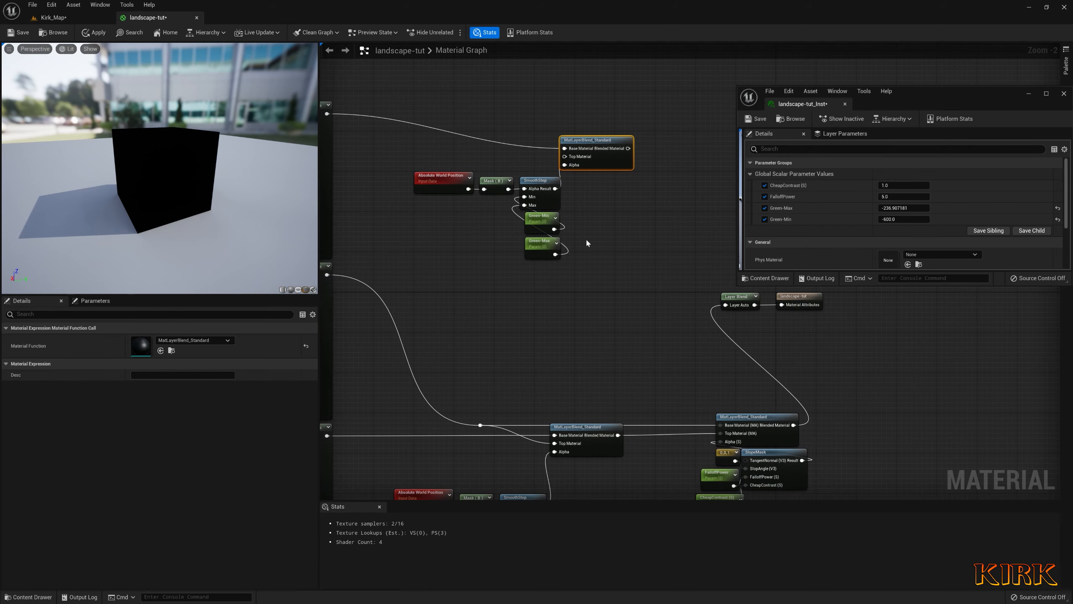
# Rename the duplicated Green-Min and Green-Max parameters to Snow-Min and snow-Max
pyautogui.click(541, 221)
pyautogui.doubleClick(140, 339)
pyautogui.write('Snow-Min')
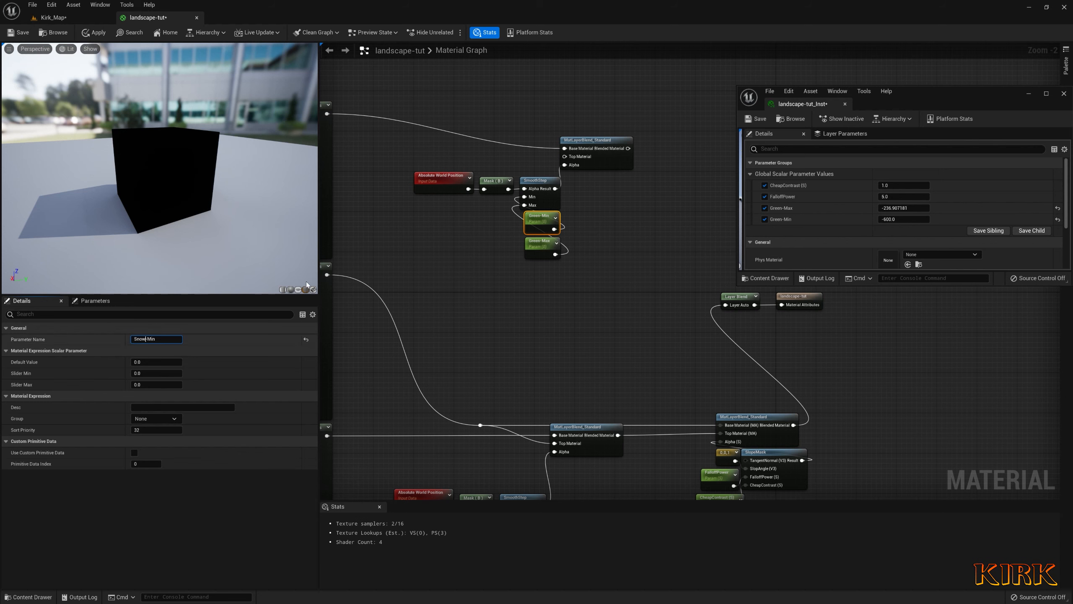
pyautogui.click(486, 254)
pyautogui.click(540, 246)
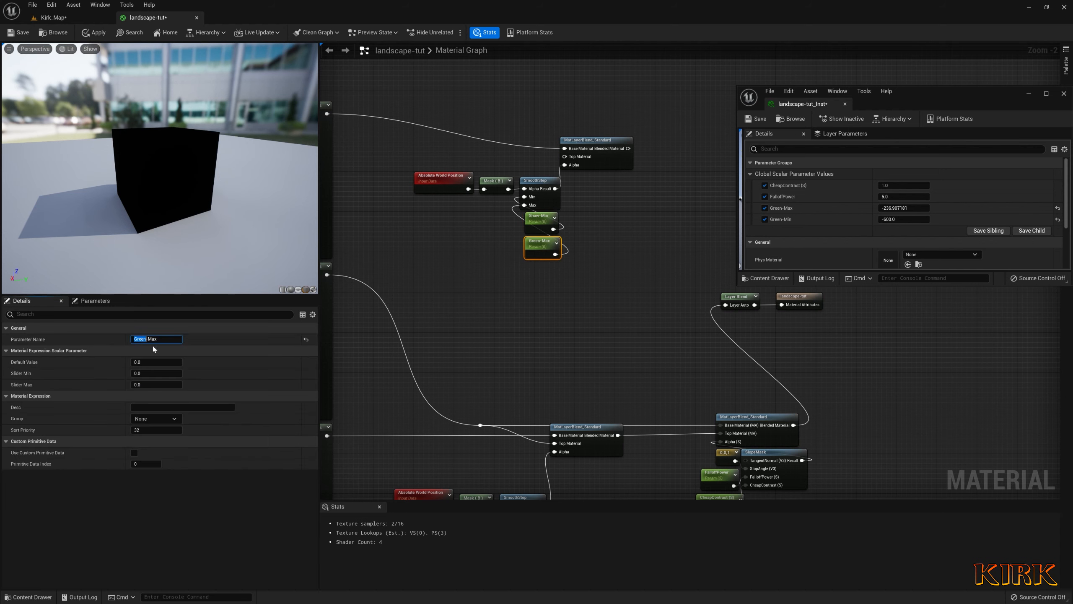
pyautogui.click(473, 349)
# Wire the slope blend's output into the snow blend's Top Material, feed the snow blend into Layer Auto, and apply the material
pyautogui.moveTo(626, 282); pyautogui.dragTo(600, 259, button='right')
pyautogui.moveTo(579, 120); pyautogui.dragTo(707, 284)
pyautogui.moveTo(558, 304); pyautogui.dragTo(650, 329, button='right')
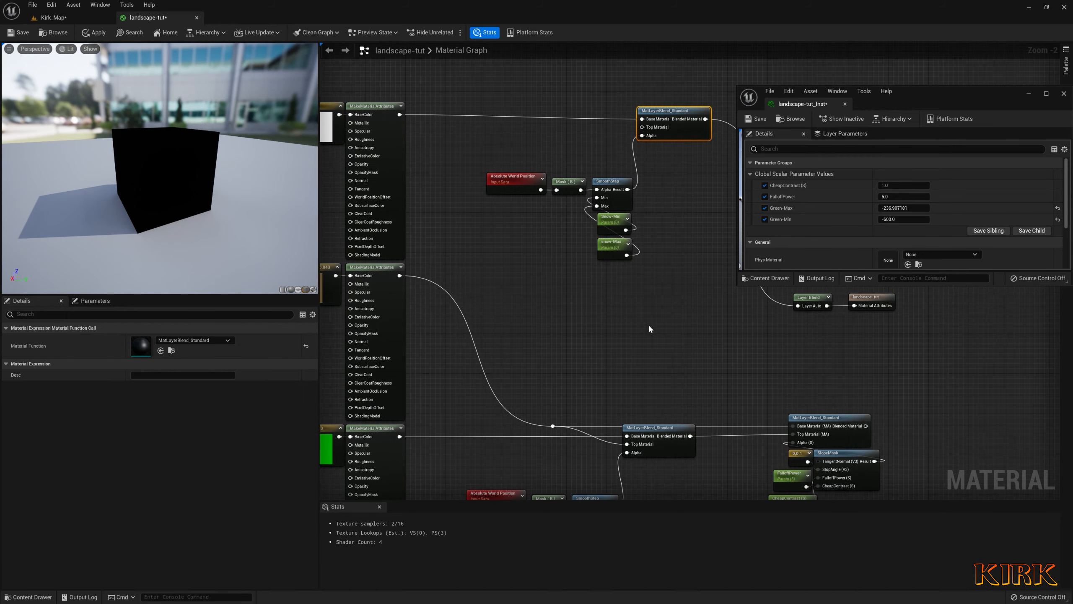
pyautogui.moveTo(579, 268)
pyautogui.mouseDown(button='right')
pyautogui.moveTo(599, 267)
pyautogui.moveTo(575, 267)
pyautogui.mouseUp(button='right')
pyautogui.moveTo(634, 301); pyautogui.dragTo(474, 236, button='right')
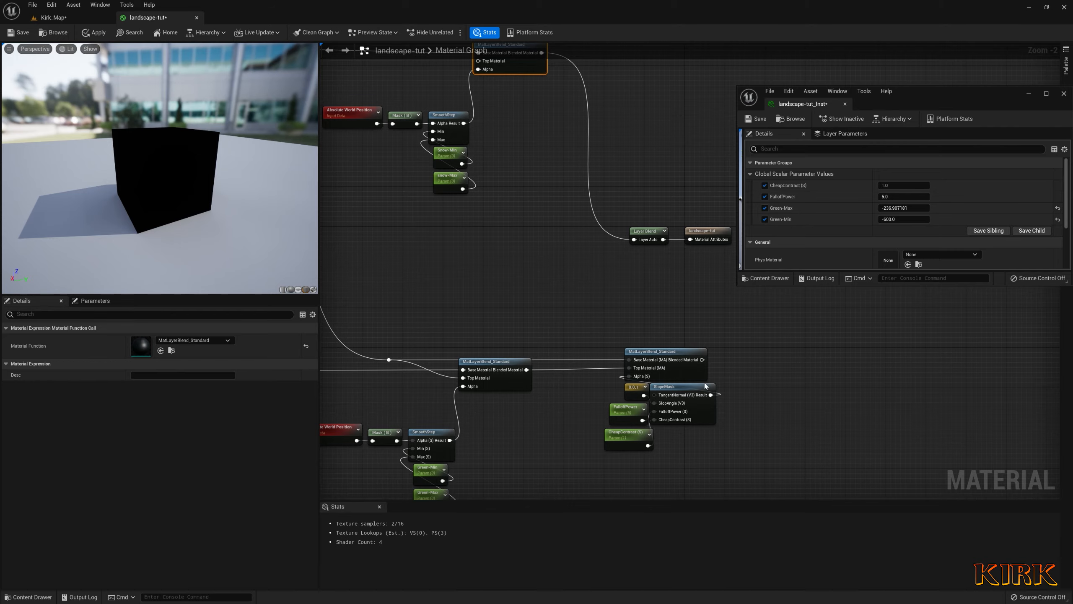
pyautogui.moveTo(702, 360); pyautogui.dragTo(641, 288)
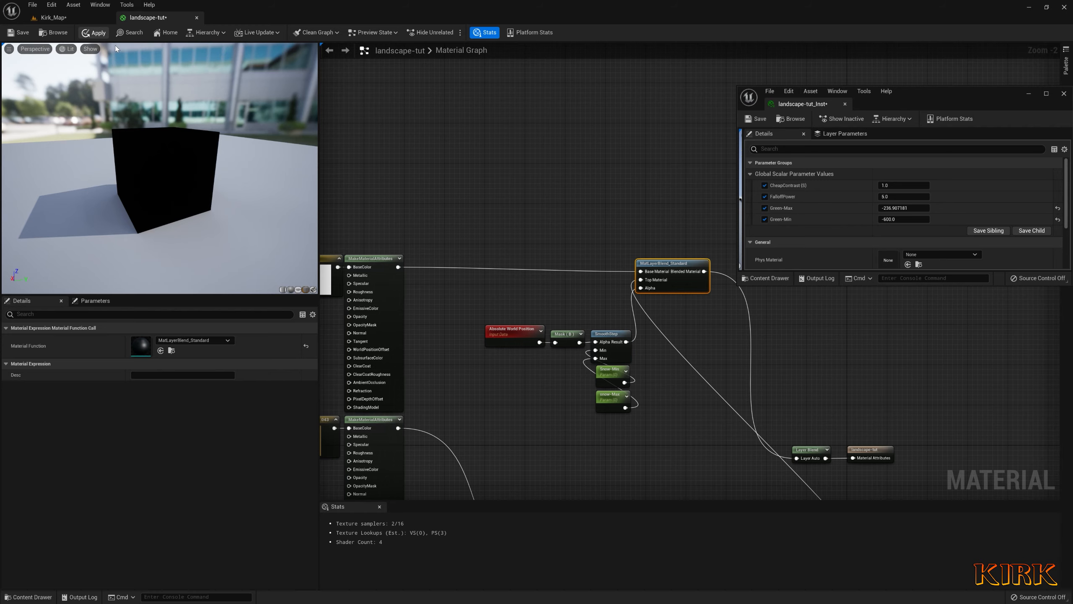
pyautogui.click(82, 18)
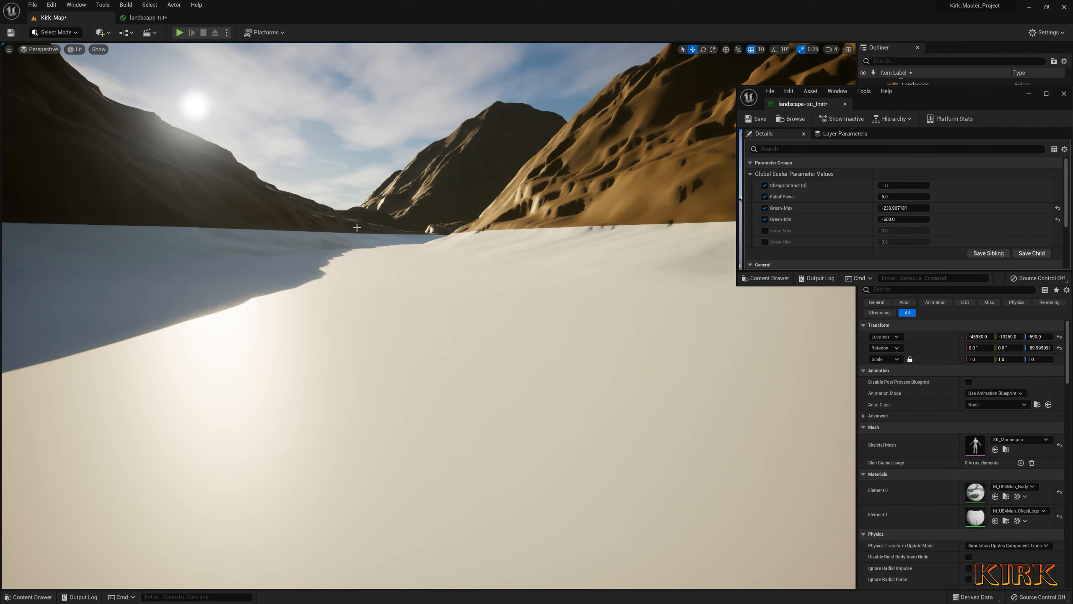
# Enable the snow-Max and Snow-Min overrides in landscape-tut_Inst
pyautogui.moveTo(274, 213); pyautogui.dragTo(274, 214, button='right')
pyautogui.click(765, 231)
pyautogui.click(764, 242)
# Raise the mannequin above the valley to a Z location of 13440 as a height reference for the snow
pyautogui.moveTo(592, 296); pyautogui.dragTo(591, 381, button='right')
pyautogui.press('s')
pyautogui.moveTo(444, 421); pyautogui.dragTo(443, 422, button='right')
pyautogui.moveTo(411, 376); pyautogui.dragTo(404, 50)
pyautogui.moveTo(404, 105)
pyautogui.mouseDown(button='right')
pyautogui.moveTo(393, 63)
pyautogui.moveTo(395, 114)
pyautogui.moveTo(391, 50)
pyautogui.moveTo(393, 114)
pyautogui.mouseUp(button='right')
pyautogui.press('s')
pyautogui.moveTo(442, 346); pyautogui.dragTo(441, 274, button='right')
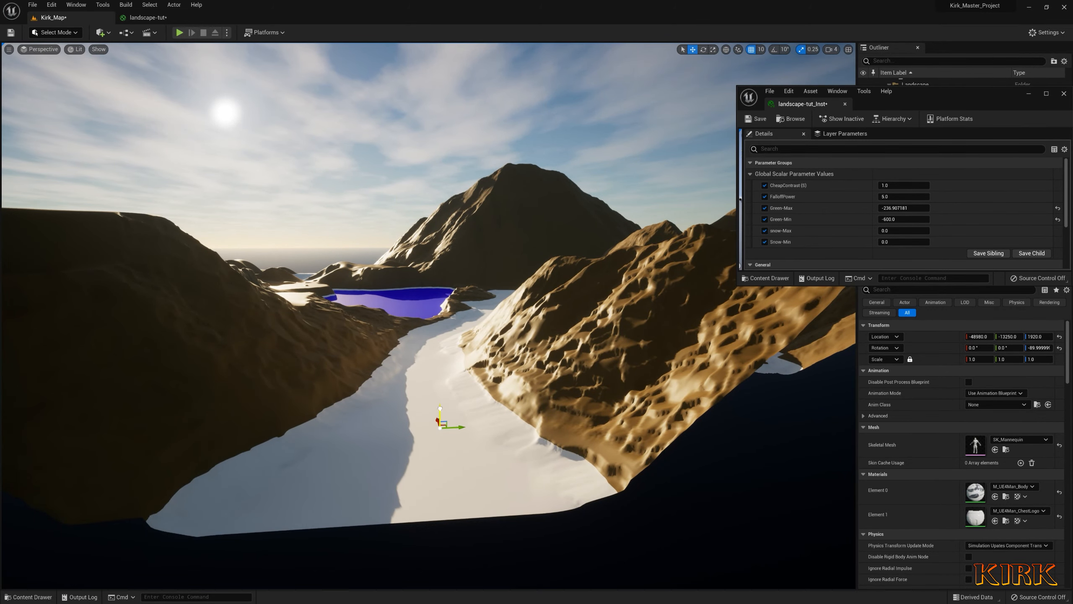
pyautogui.click(414, 304)
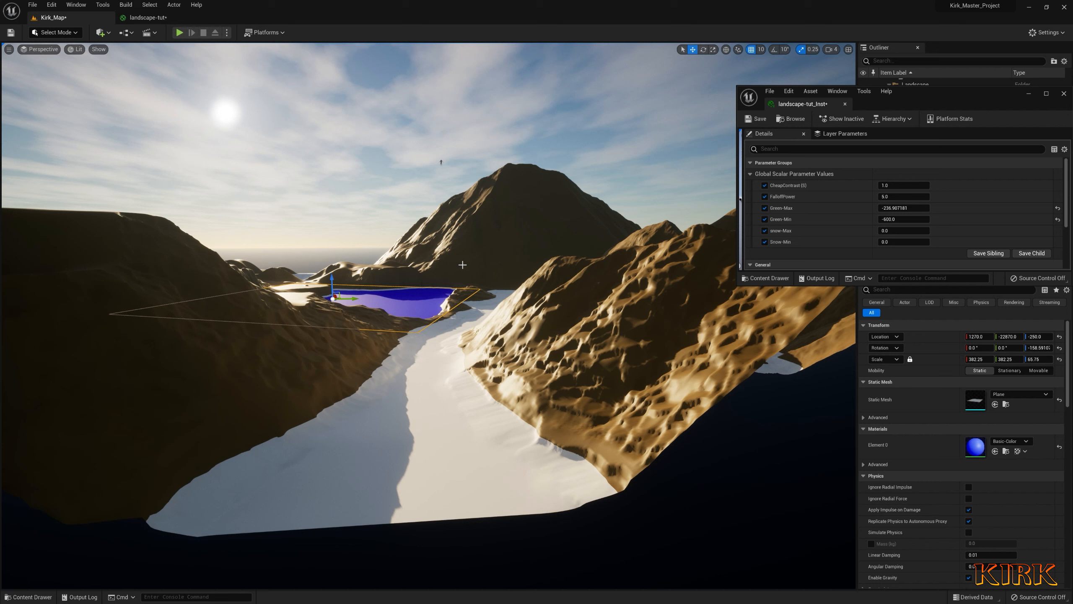
pyautogui.click(441, 162)
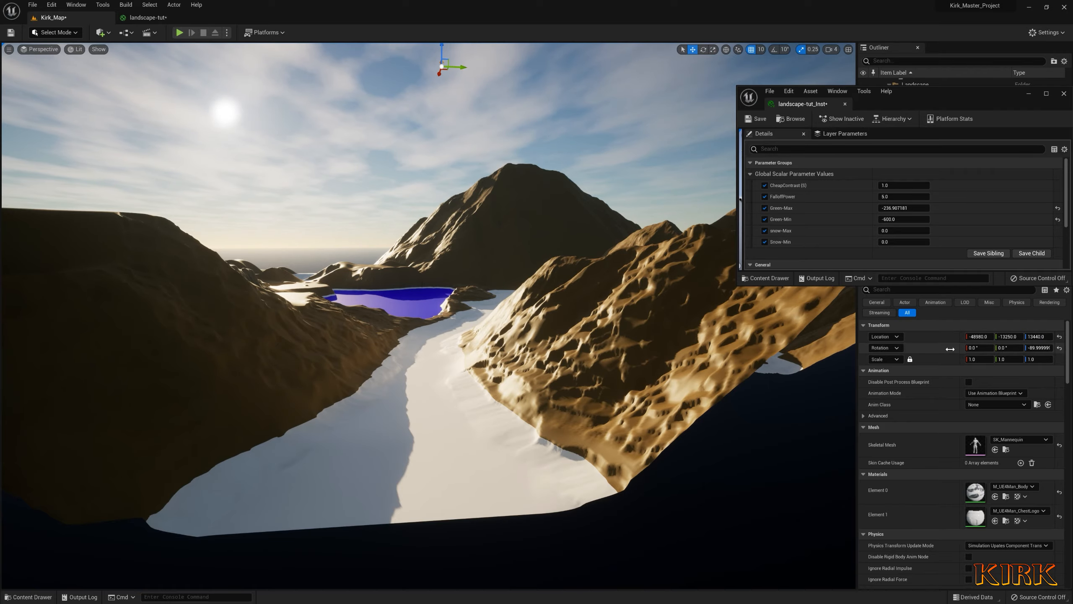
pyautogui.moveTo(662, 357)
pyautogui.mouseDown(button='right')
pyautogui.moveTo(658, 292)
pyautogui.moveTo(630, 346)
pyautogui.moveTo(645, 332)
pyautogui.moveTo(638, 380)
pyautogui.moveTo(628, 384)
pyautogui.moveTo(634, 413)
pyautogui.moveTo(653, 359)
pyautogui.mouseUp(button='right')
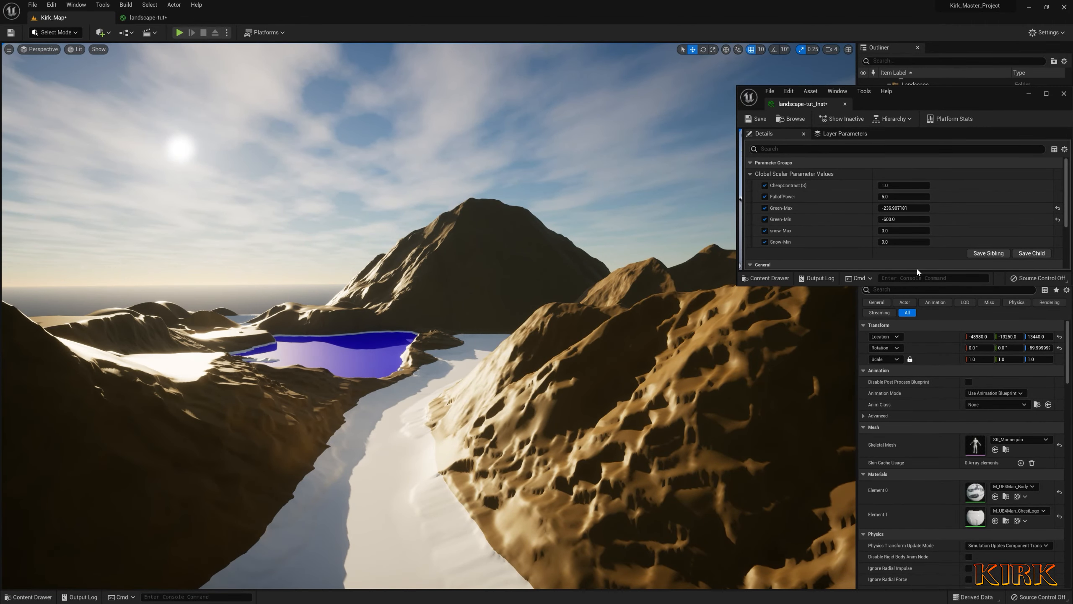
# Set both Snow-Min and snow-Max to 13000 in landscape-tut_Inst
pyautogui.click(898, 242)
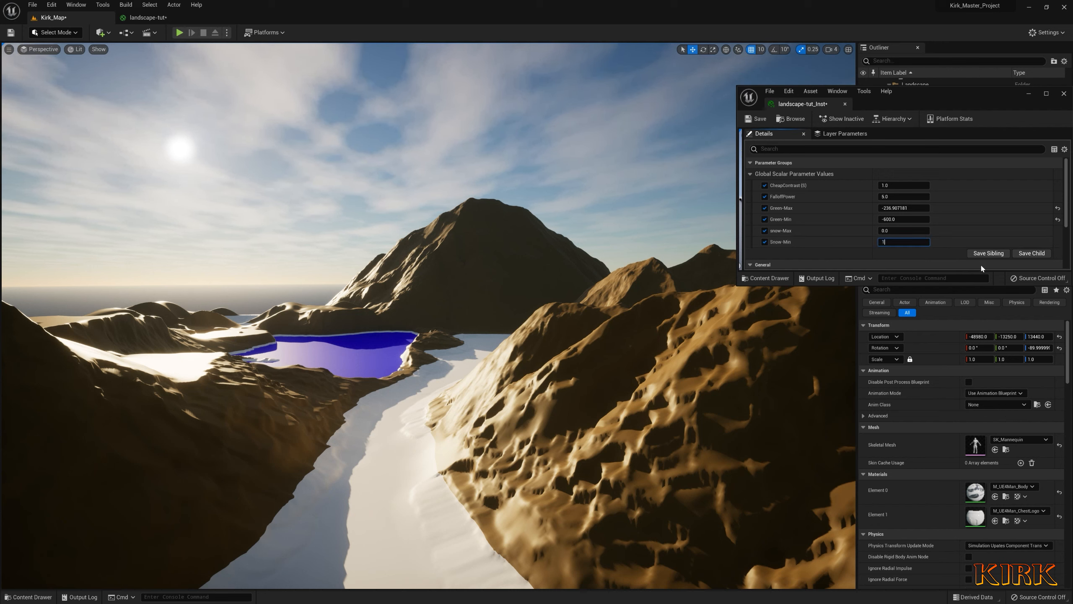
pyautogui.write('13000')
pyautogui.press('Return')
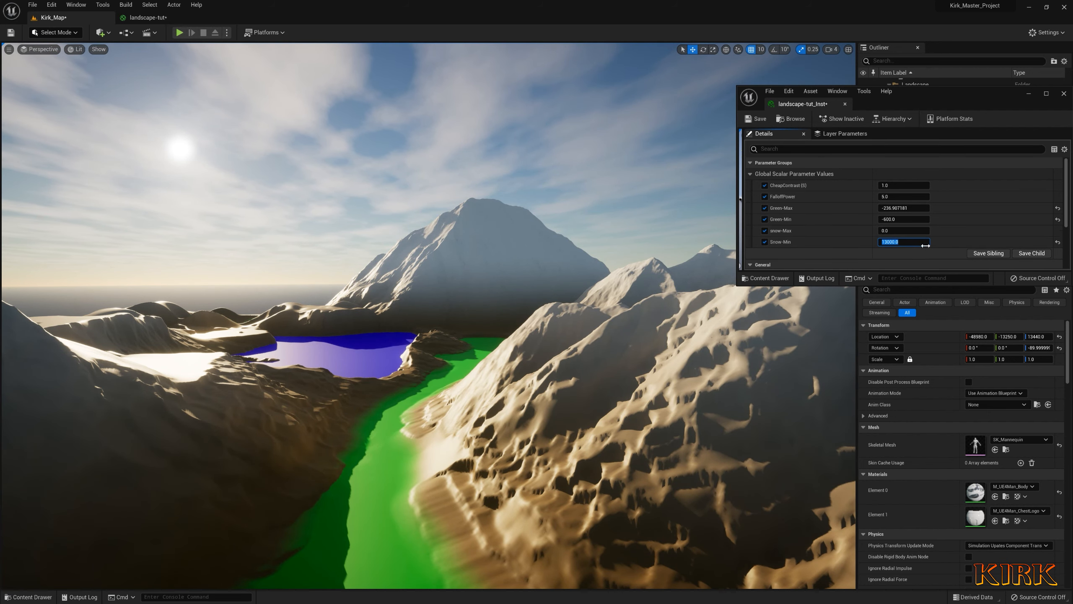
pyautogui.click(904, 233)
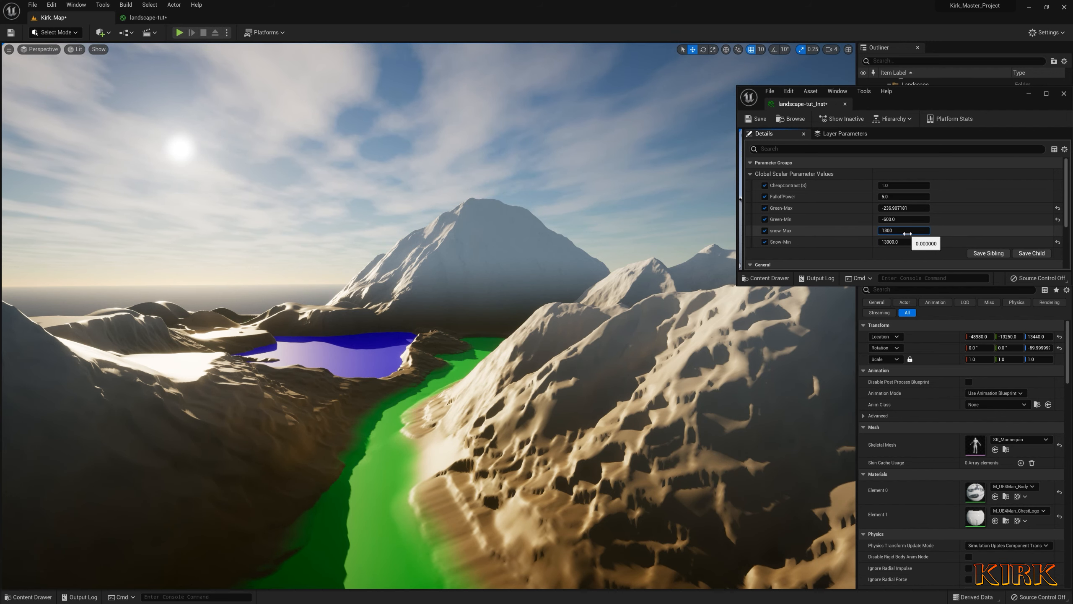
pyautogui.press('Return')
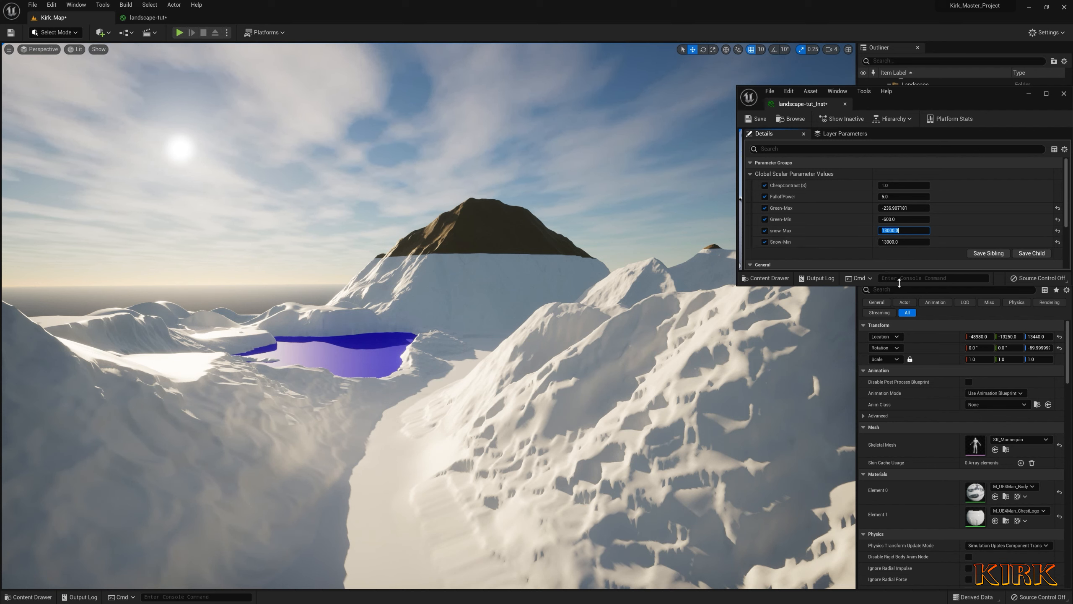
# Adjust snow-Max to about 15229.6 and Snow-Min to about 21319.1
pyautogui.click(954, 231)
pyautogui.moveTo(891, 231)
pyautogui.mouseDown()
pyautogui.moveTo(913, 231)
pyautogui.moveTo(892, 232)
pyautogui.mouseUp()
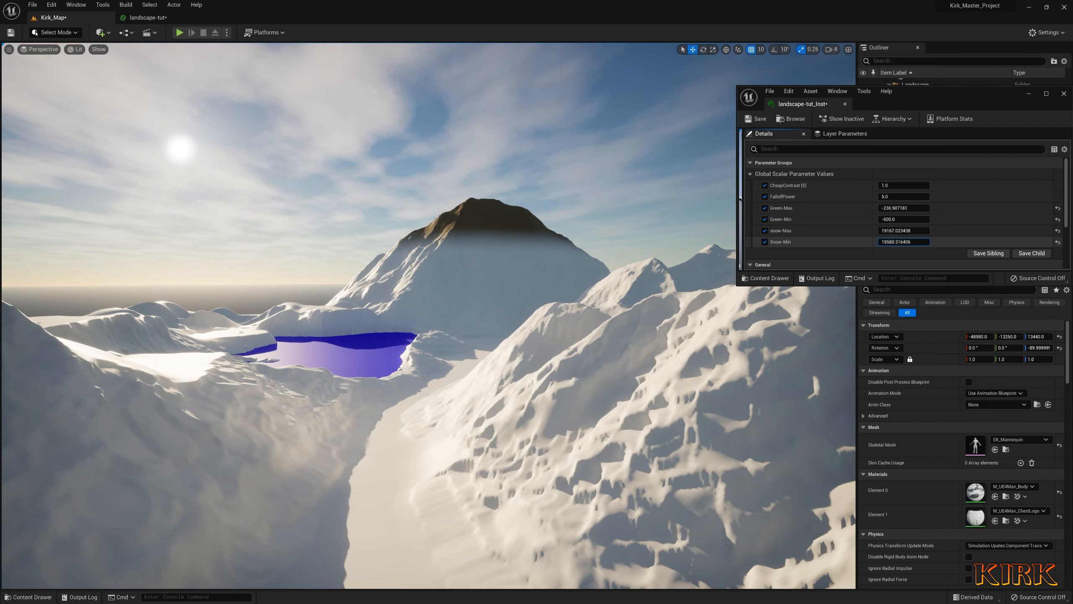
pyautogui.moveTo(905, 241); pyautogui.dragTo(913, 234)
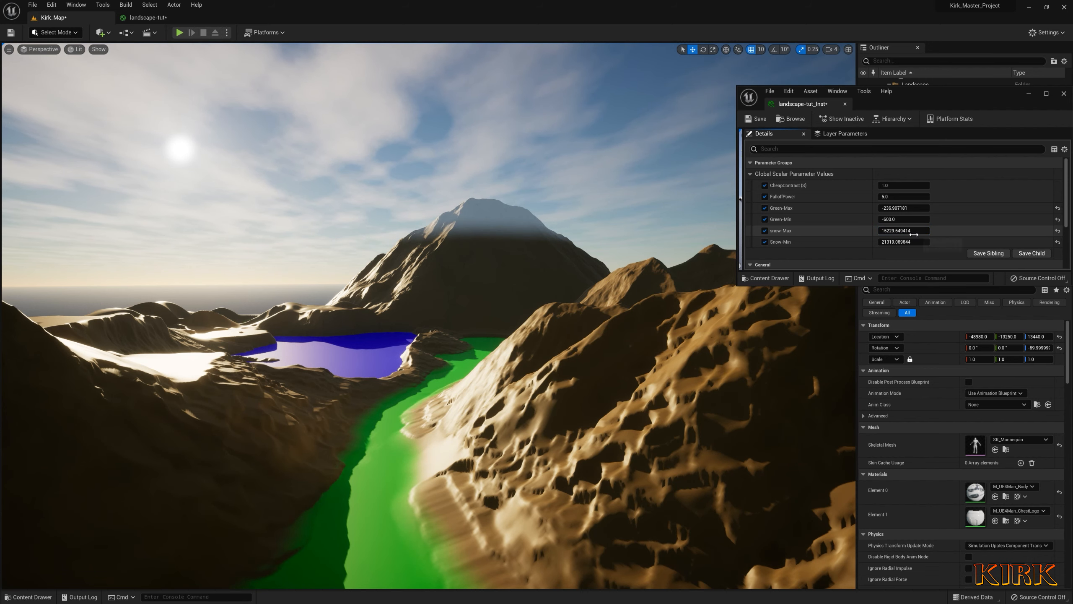
# Reposition the Snow-Min and snow-Max nodes beneath the snow blend's SmoothStep in landscape-tut, and return to Kirk_Map
pyautogui.click(148, 17)
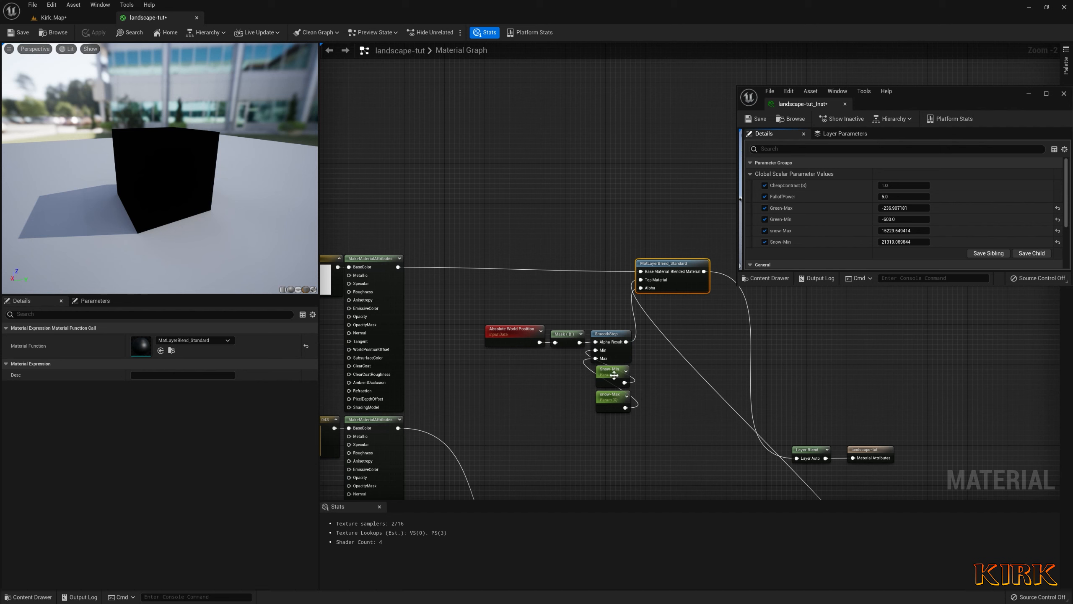
pyautogui.moveTo(614, 375); pyautogui.dragTo(554, 360)
pyautogui.moveTo(603, 396); pyautogui.dragTo(561, 393)
pyautogui.click(53, 17)
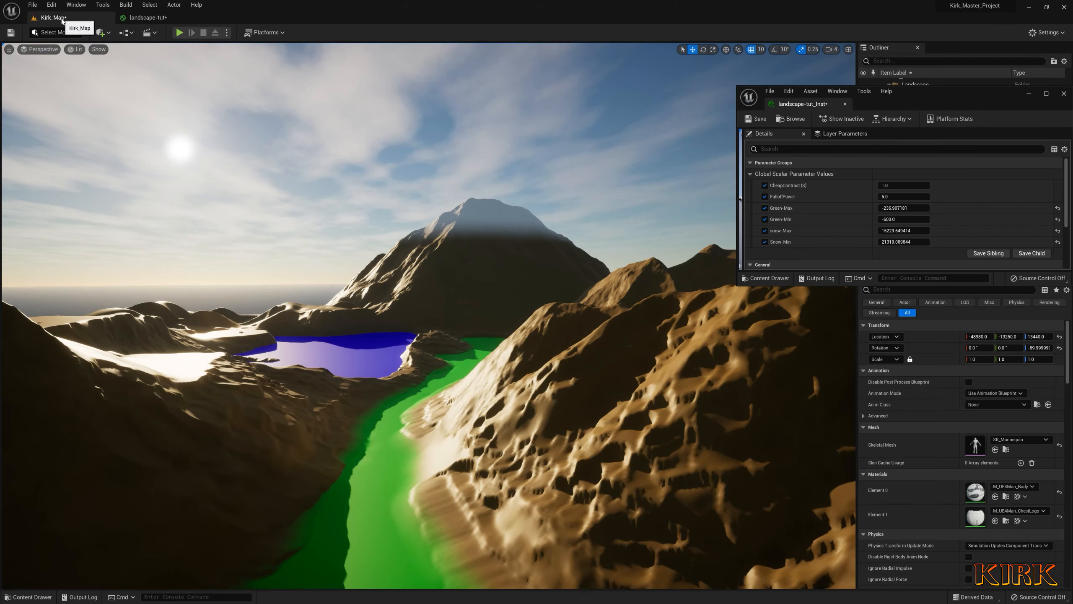
# Try snow-Max at about 21063.5 with Snow-Min at about 27299.6, and with Snow-Min at about 12572
pyautogui.moveTo(904, 242)
pyautogui.mouseDown()
pyautogui.moveTo(922, 242)
pyautogui.moveTo(888, 241)
pyautogui.moveTo(921, 228)
pyautogui.moveTo(904, 232)
pyautogui.mouseUp()
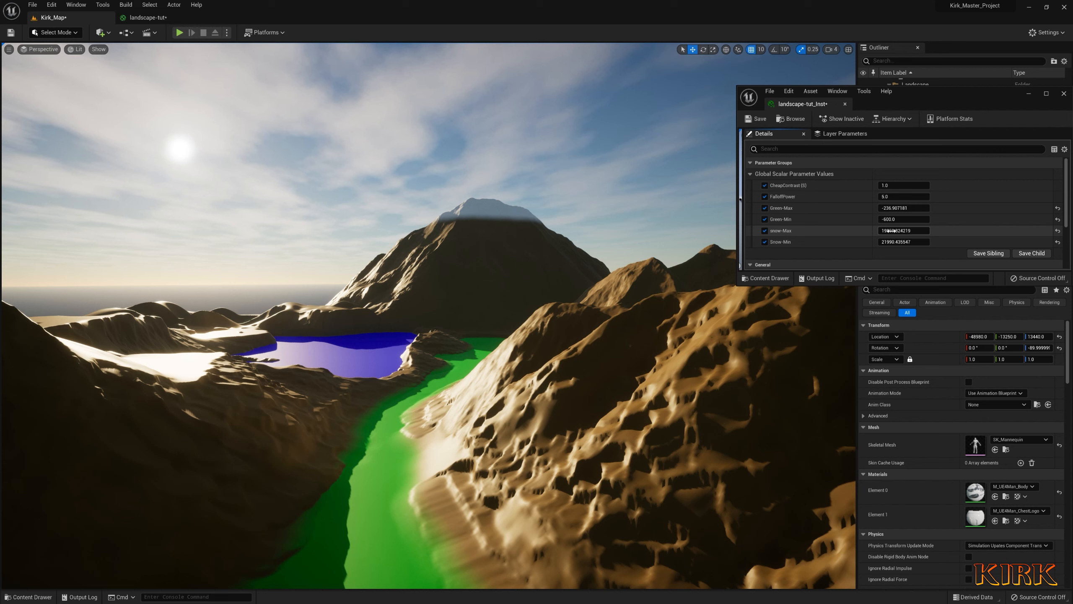
pyautogui.moveTo(904, 230); pyautogui.dragTo(895, 231)
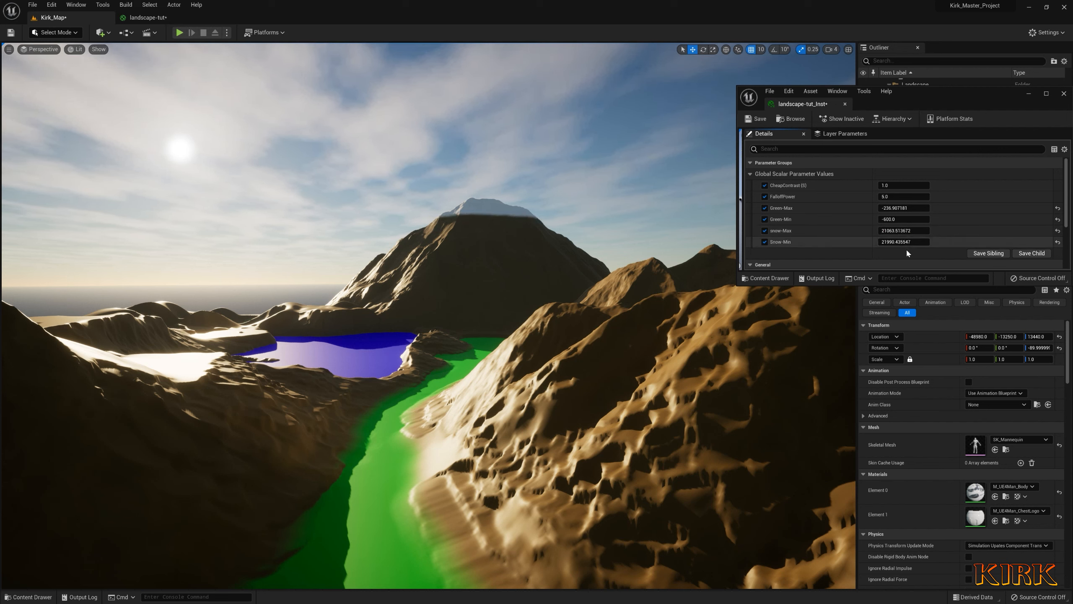
pyautogui.moveTo(896, 242); pyautogui.dragTo(890, 242)
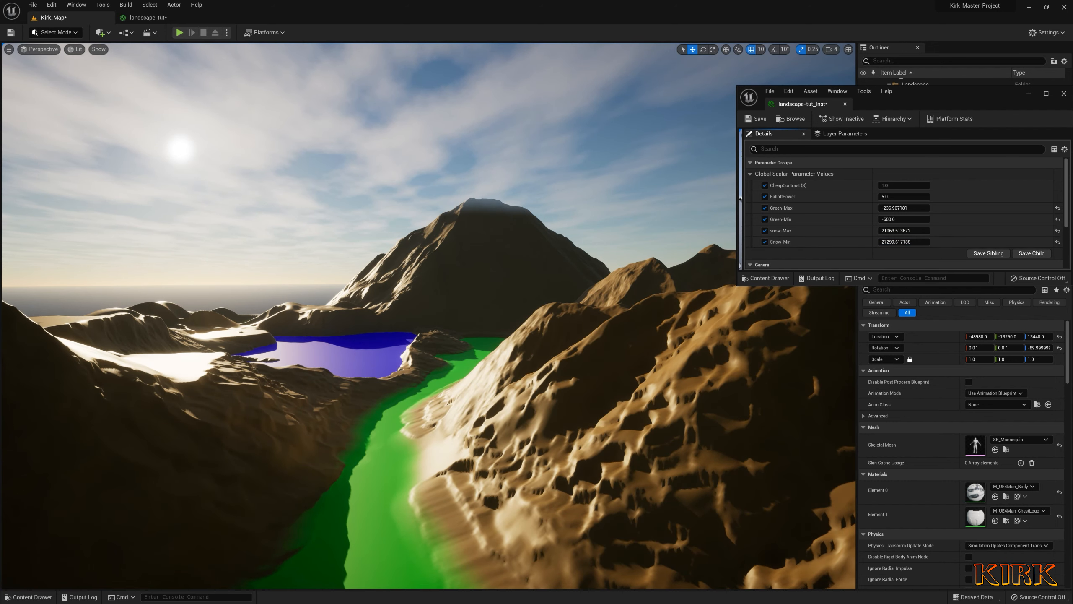
pyautogui.moveTo(905, 241); pyautogui.dragTo(883, 242)
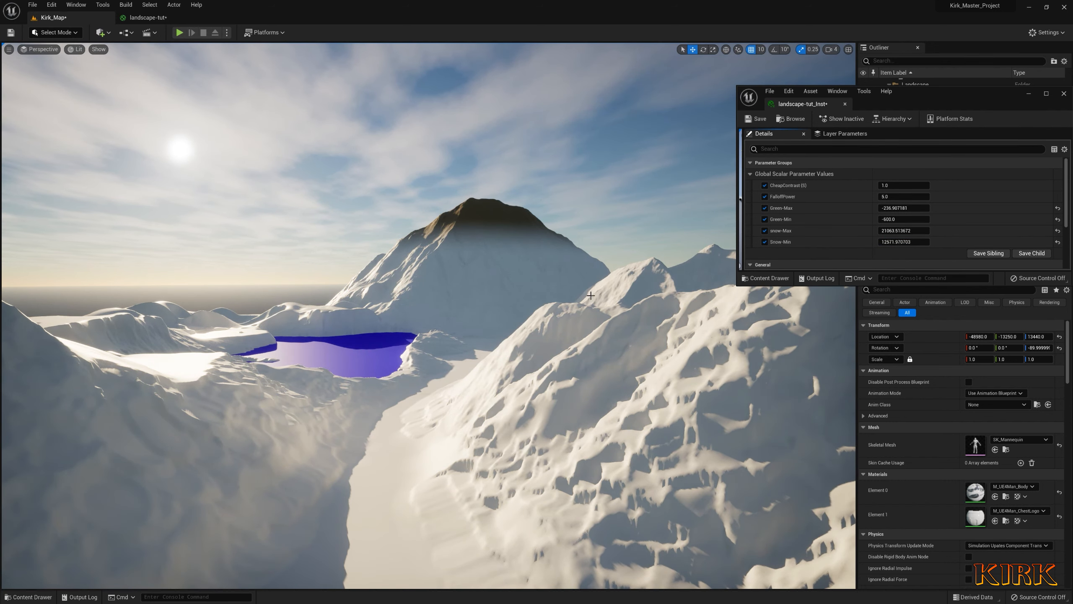
# Set snow-Max to about 15166.5 and Snow-Min to about 23745.9, and check the snowy peak from the valley floor
pyautogui.moveTo(905, 242)
pyautogui.mouseDown()
pyautogui.moveTo(885, 231)
pyautogui.moveTo(905, 243)
pyautogui.mouseUp()
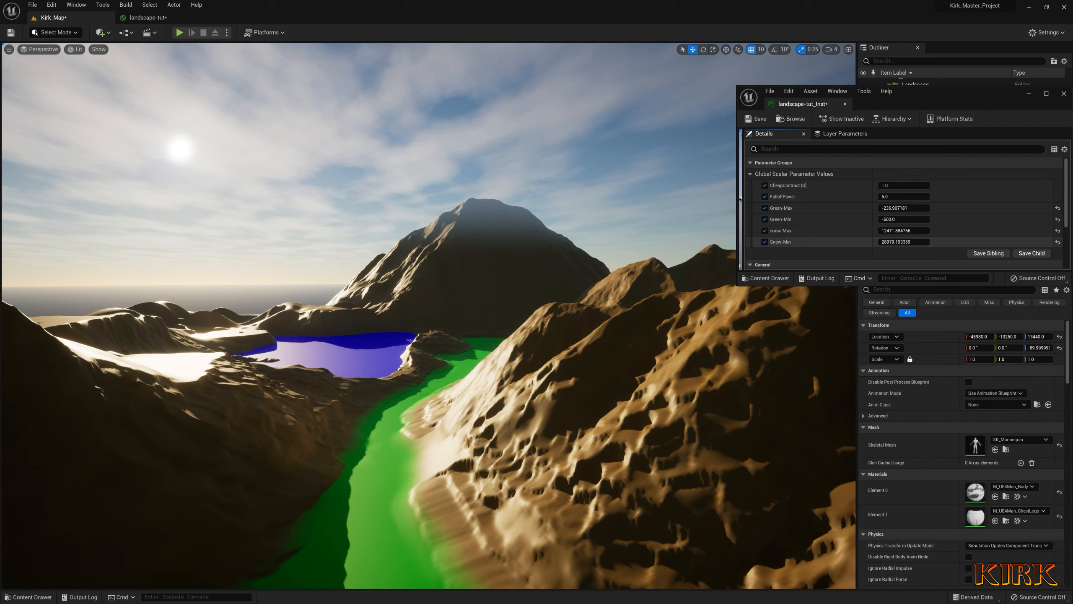
pyautogui.moveTo(906, 244)
pyautogui.mouseDown()
pyautogui.moveTo(895, 231)
pyautogui.moveTo(893, 241)
pyautogui.mouseUp()
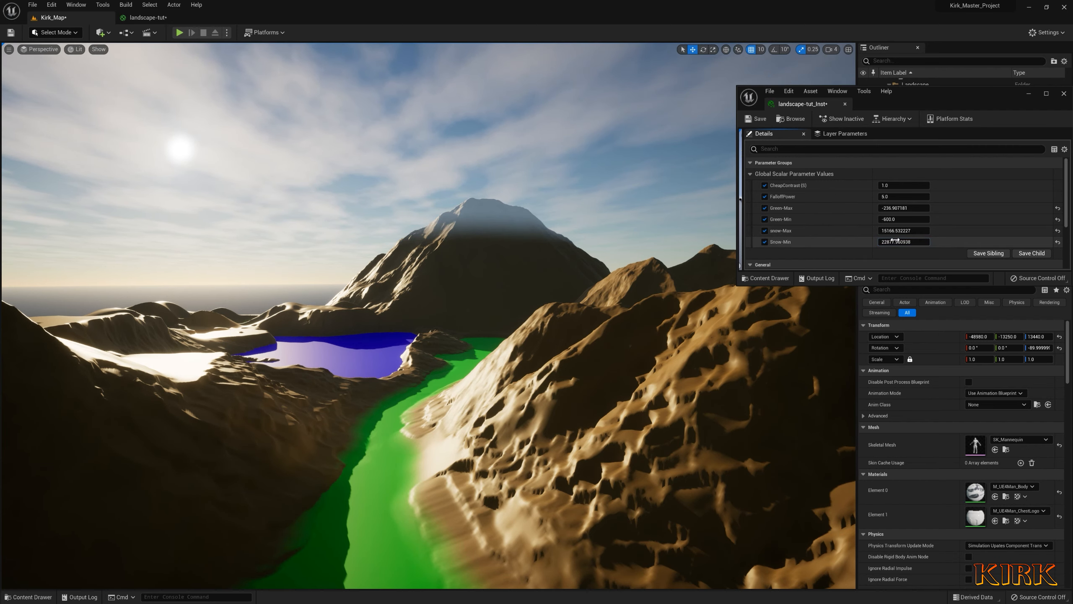
pyautogui.press('w')
pyautogui.moveTo(640, 301); pyautogui.dragTo(667, 235, button='right')
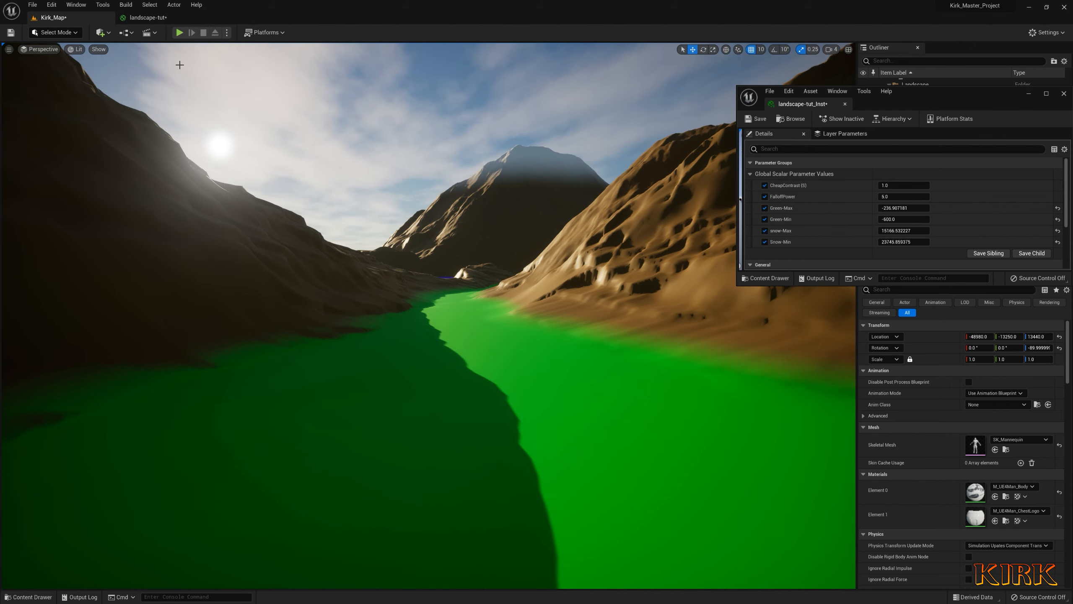
# Move the blend nodes and their height and slope inputs farther from the MakeMaterialAttributes nodes in landscape-tut
pyautogui.click(148, 17)
pyautogui.scroll(-4, 610, 289)
pyautogui.moveTo(553, 238); pyautogui.dragTo(560, 284)
pyautogui.moveTo(504, 317); pyautogui.dragTo(506, 317, button='right')
pyautogui.scroll(3, 538, 277)
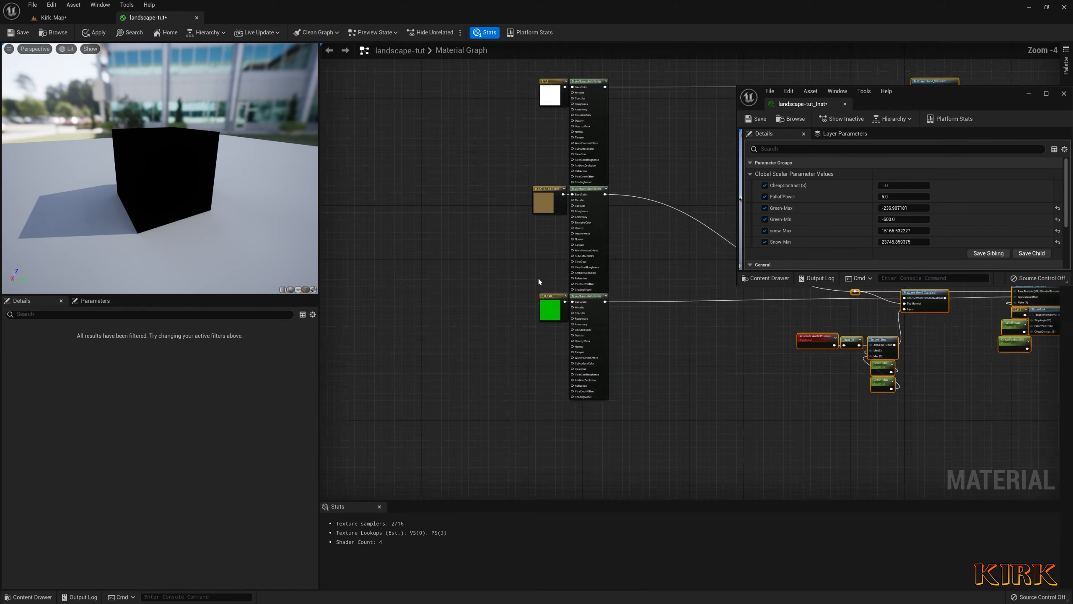
# Move the white, brown and green colour constants well away from their MakeMaterialAttributes nodes and minimise the landscape-tut_Inst window
pyautogui.moveTo(516, 252); pyautogui.dragTo(556, 379, button='right')
pyautogui.moveTo(561, 165); pyautogui.dragTo(579, 436)
pyautogui.moveTo(760, 470); pyautogui.dragTo(590, 374, button='right')
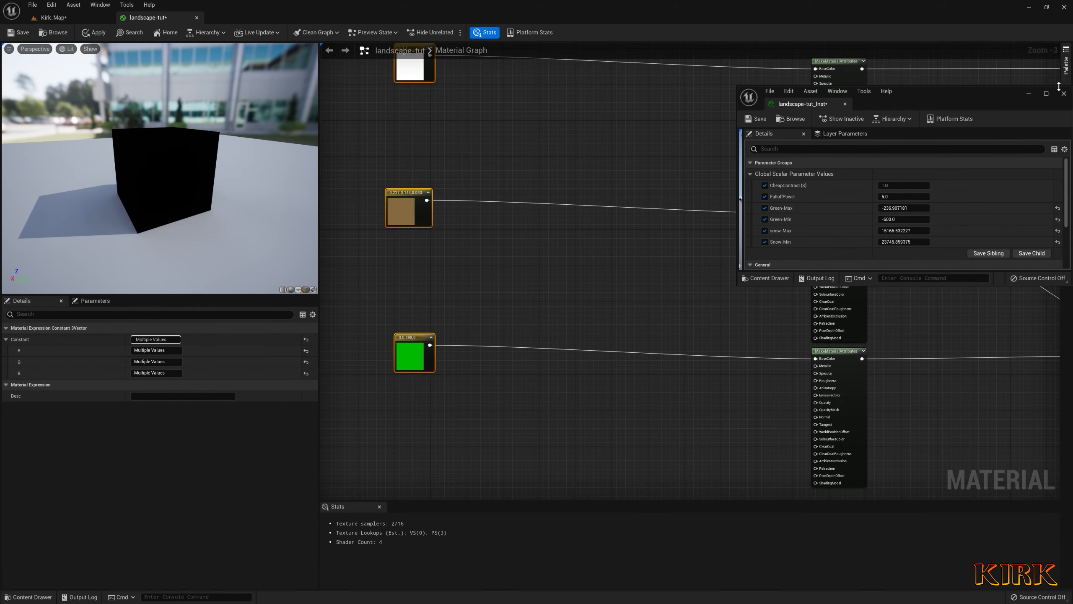
pyautogui.click(1025, 90)
pyautogui.moveTo(701, 232); pyautogui.dragTo(767, 257, button='right')
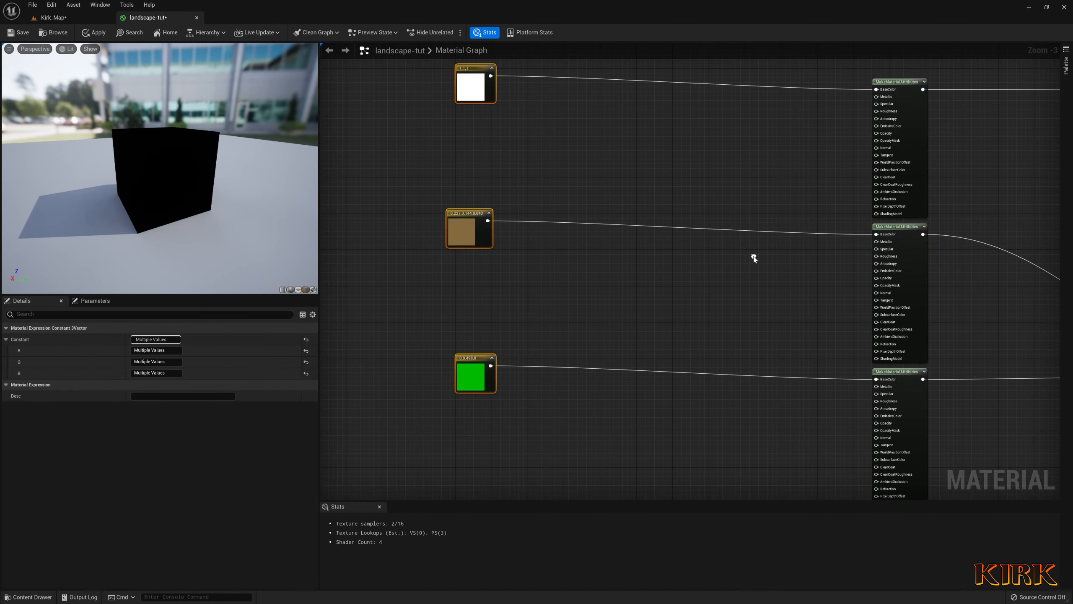
pyautogui.click(671, 304)
# Review the spread-out material graph from the colour constants through to the blend nodes, and return to Kirk_Map
pyautogui.moveTo(697, 298); pyautogui.dragTo(701, 344, button='right')
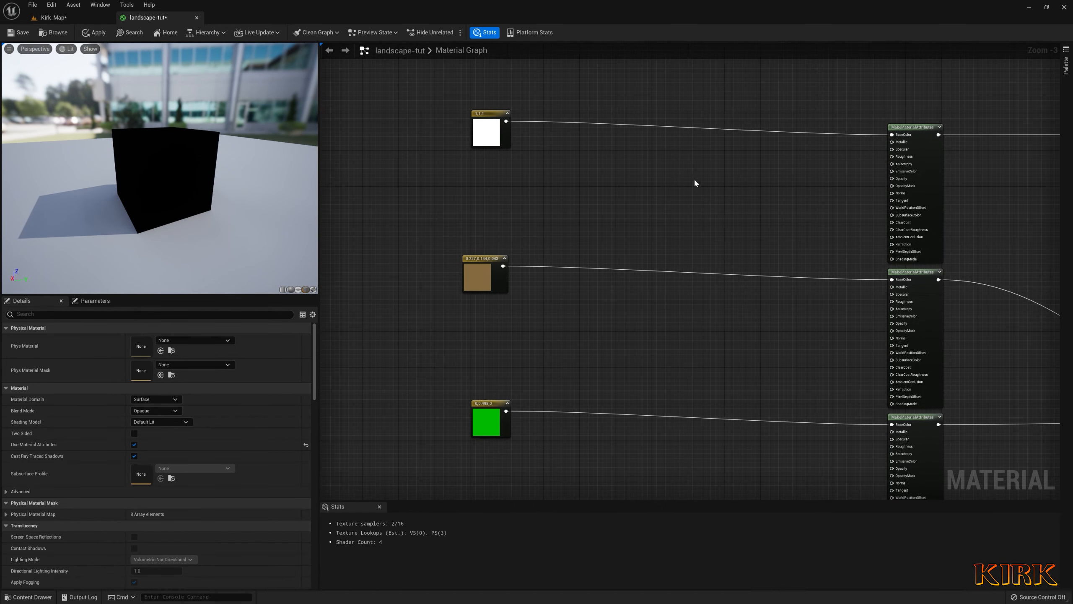
pyautogui.moveTo(670, 338); pyautogui.dragTo(685, 278, button='right')
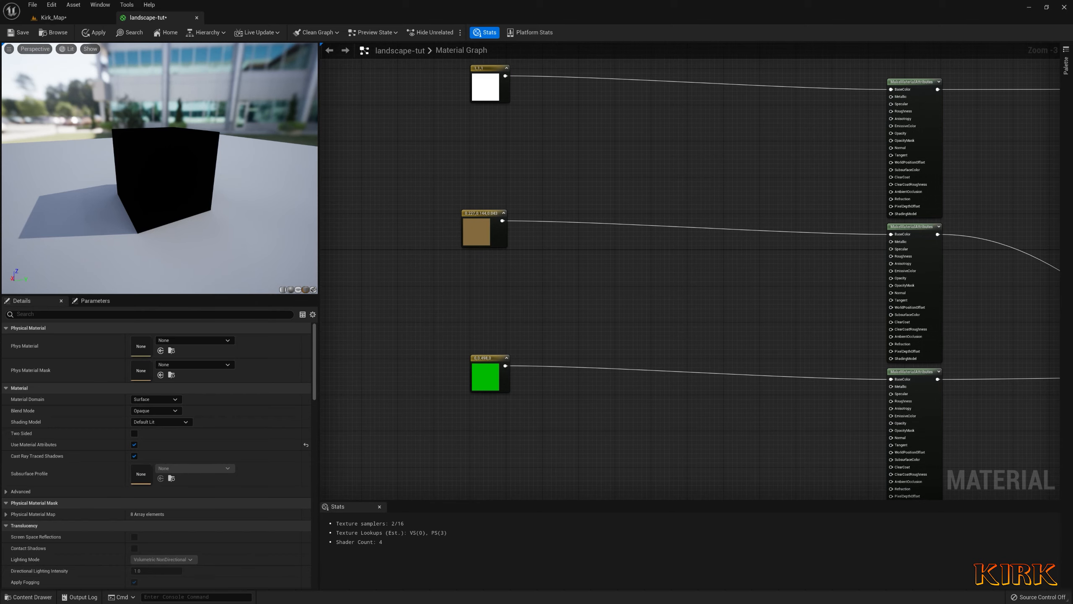
pyautogui.moveTo(701, 268); pyautogui.dragTo(642, 298, button='right')
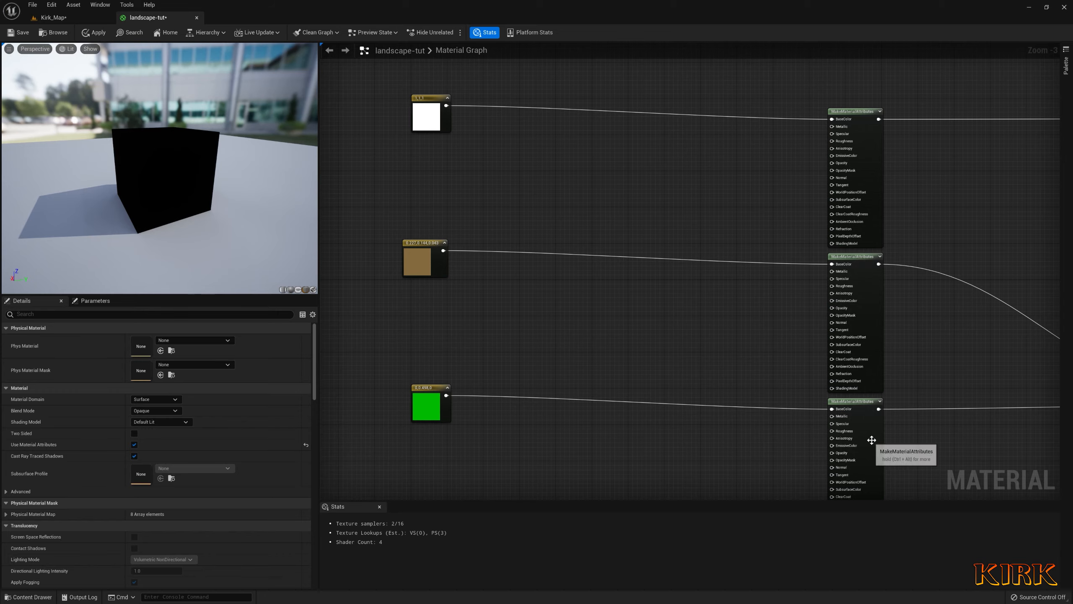
pyautogui.moveTo(793, 326); pyautogui.dragTo(576, 325, button='right')
pyautogui.moveTo(938, 337); pyautogui.dragTo(685, 263, button='right')
pyautogui.moveTo(904, 114); pyautogui.dragTo(845, 267, button='right')
pyautogui.click(88, 19)
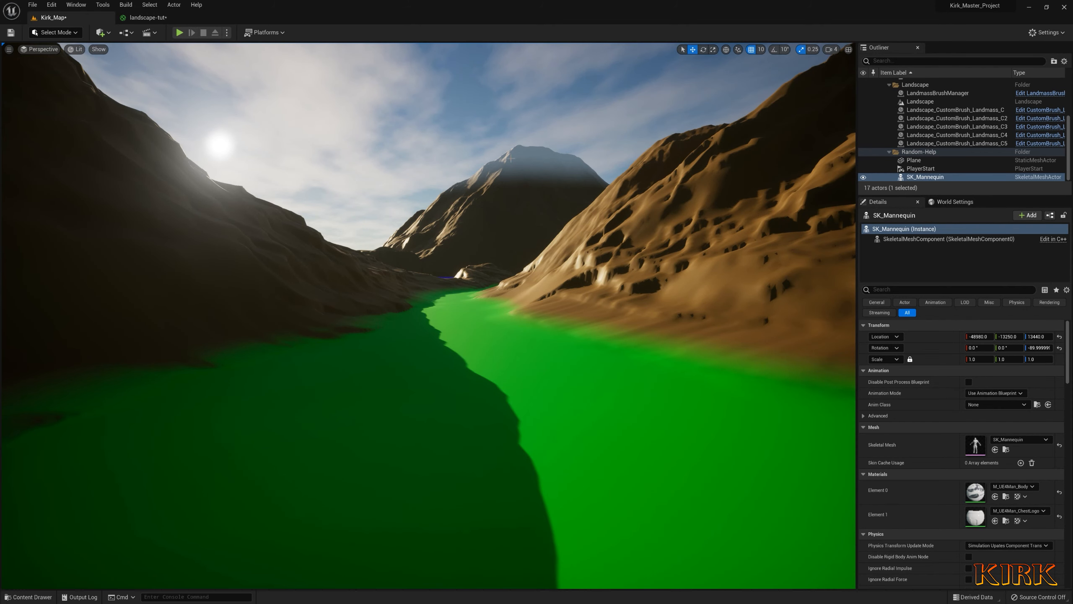